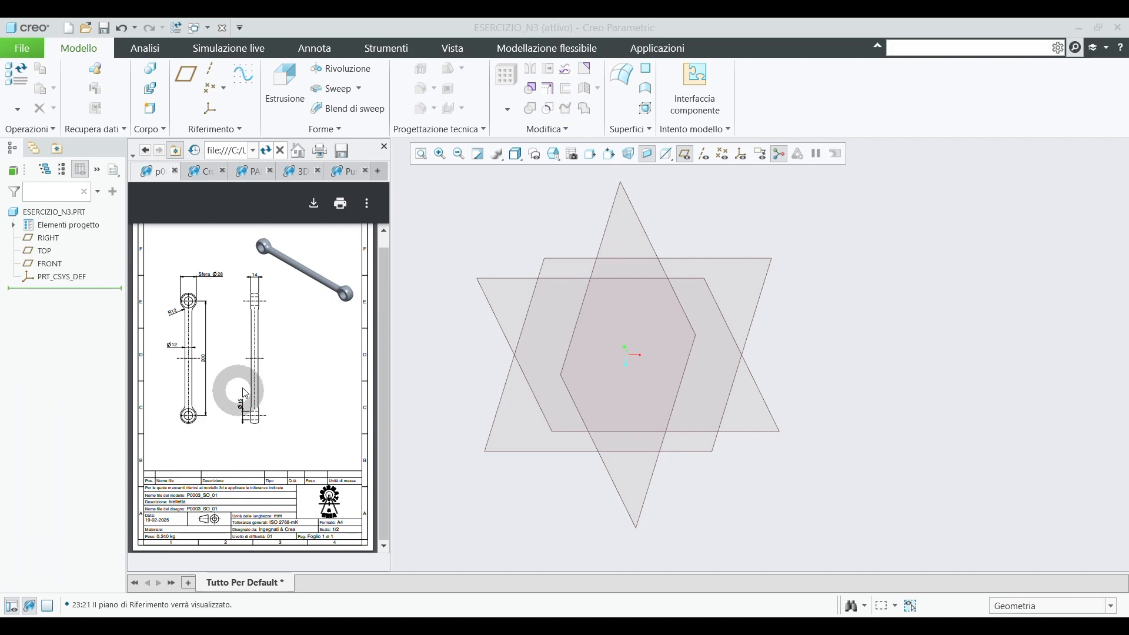
Enlarge the reference drawing so both views of the rod fit, and examine its dimensions.
scroll(187, 347, "down", 2, "ctrl")
scroll(187, 347, "up", 4, "ctrl")
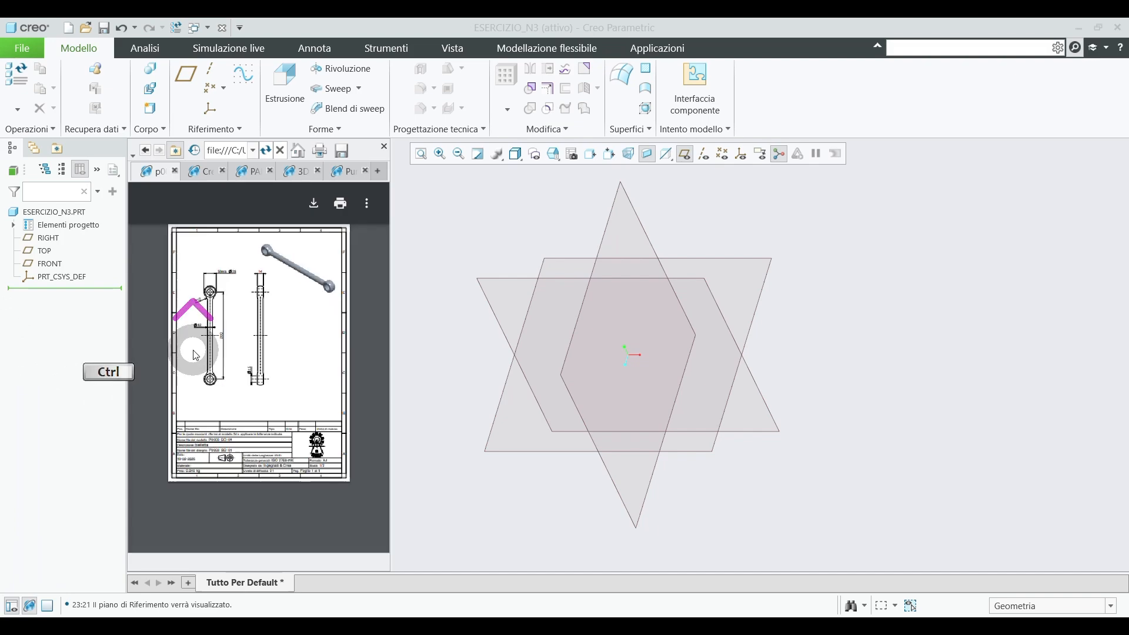
scroll(194, 347, "up", 4, "ctrl")
left_click_drag(385, 365, 381, 356)
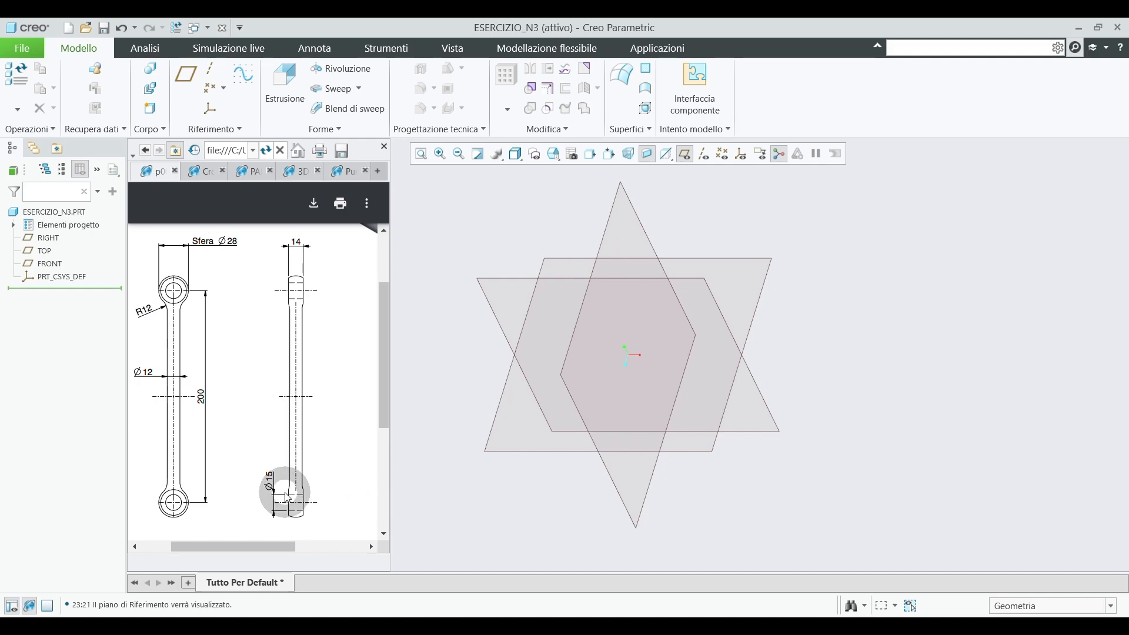
left_click_drag(260, 543, 241, 543)
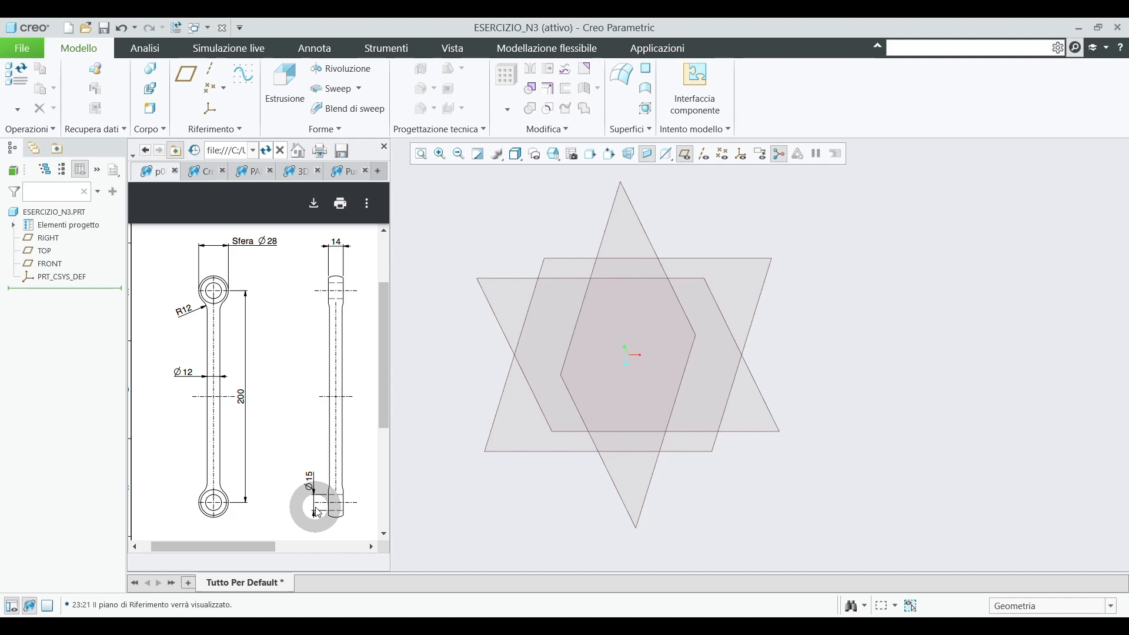
Start a solid extrusion on the RIGHT plane and sketch a circle about 7.4 mm in diameter centred on the origin.
left_click(280, 89)
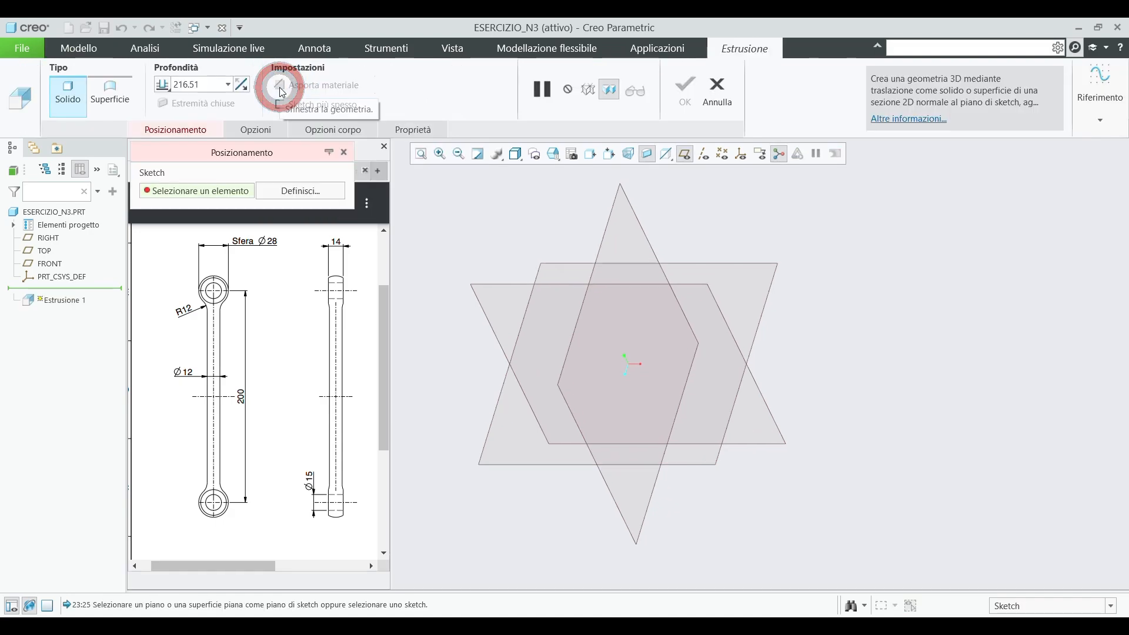
left_click(610, 225)
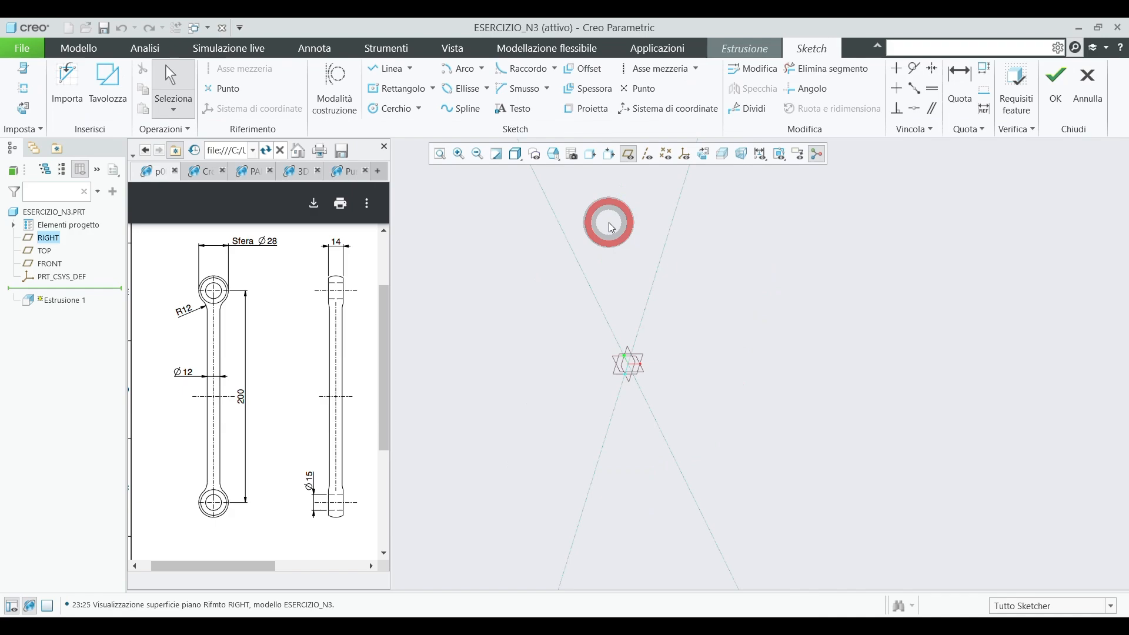
left_click(703, 154)
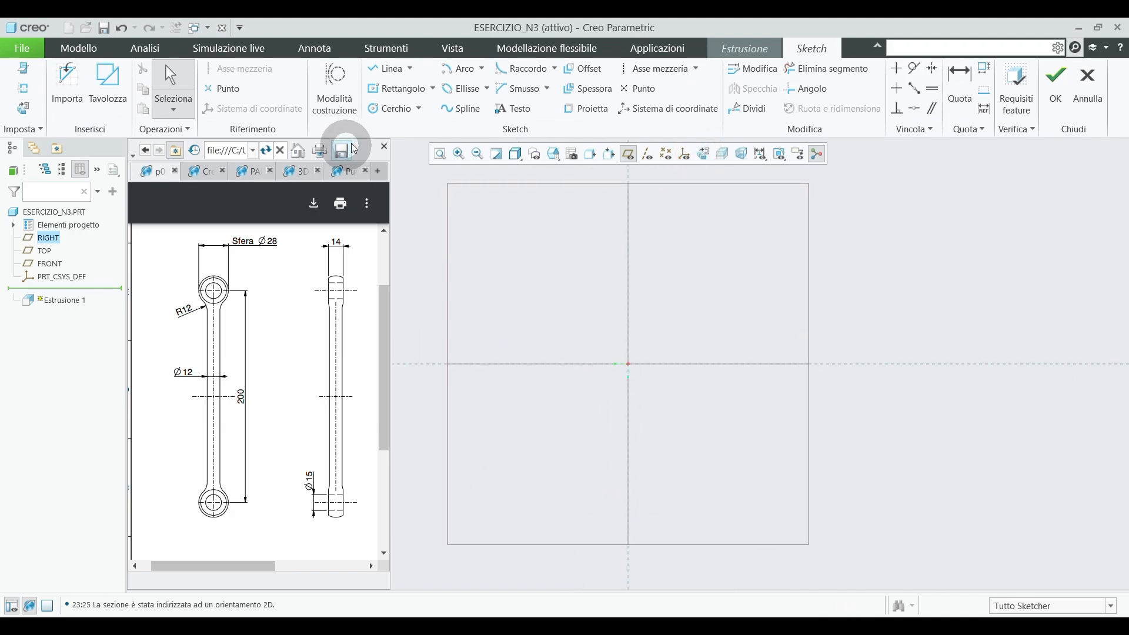
left_click(376, 111)
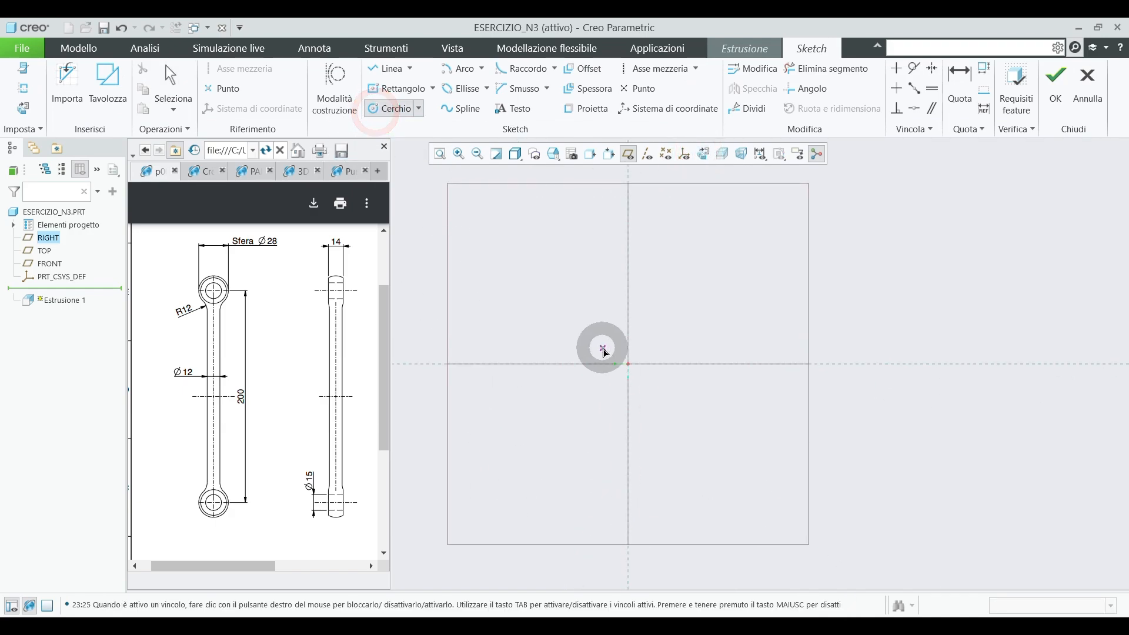
left_click(628, 364)
left_click(651, 351)
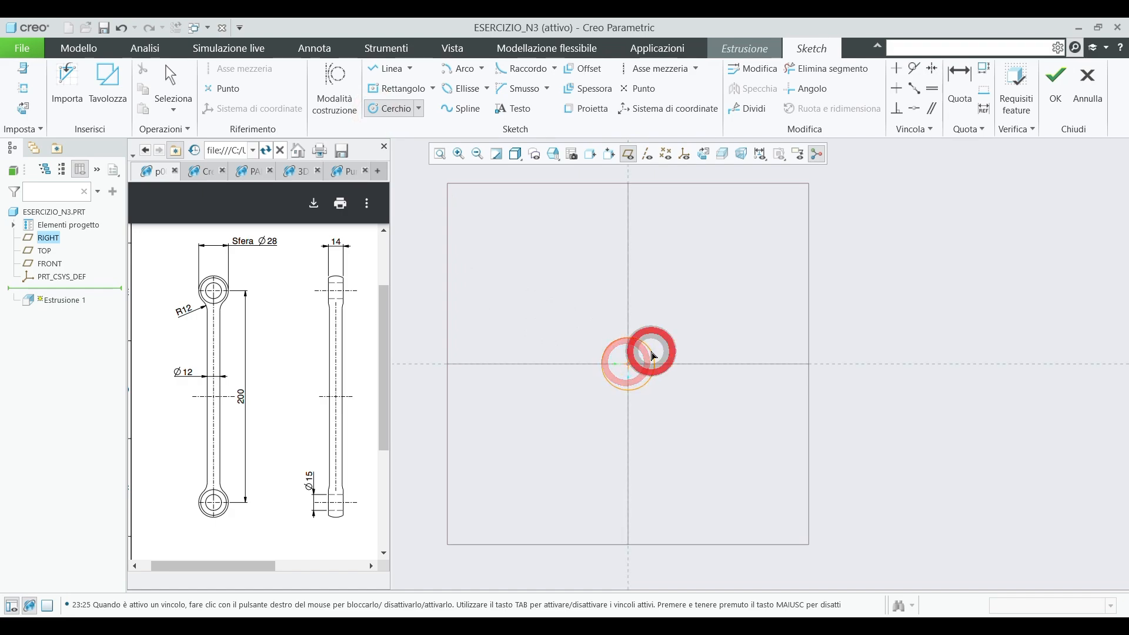
middle_click(668, 313)
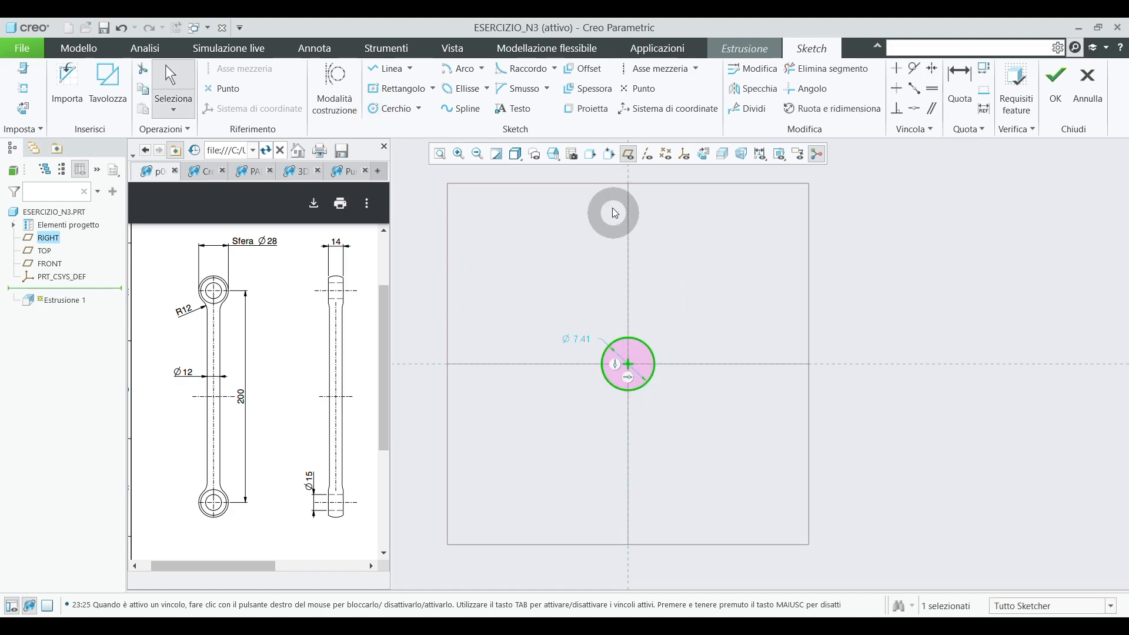
Hide the datum planes, set the circle's diameter to 12 mm and finish the sketch.
left_click(628, 154)
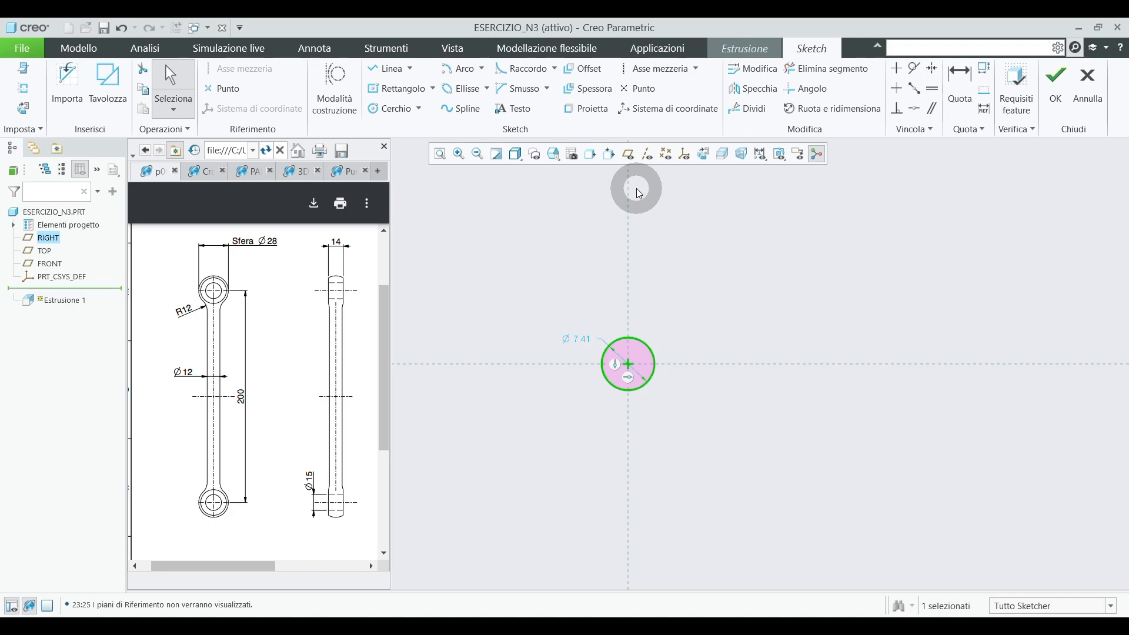
left_click(582, 344)
double_click(583, 346)
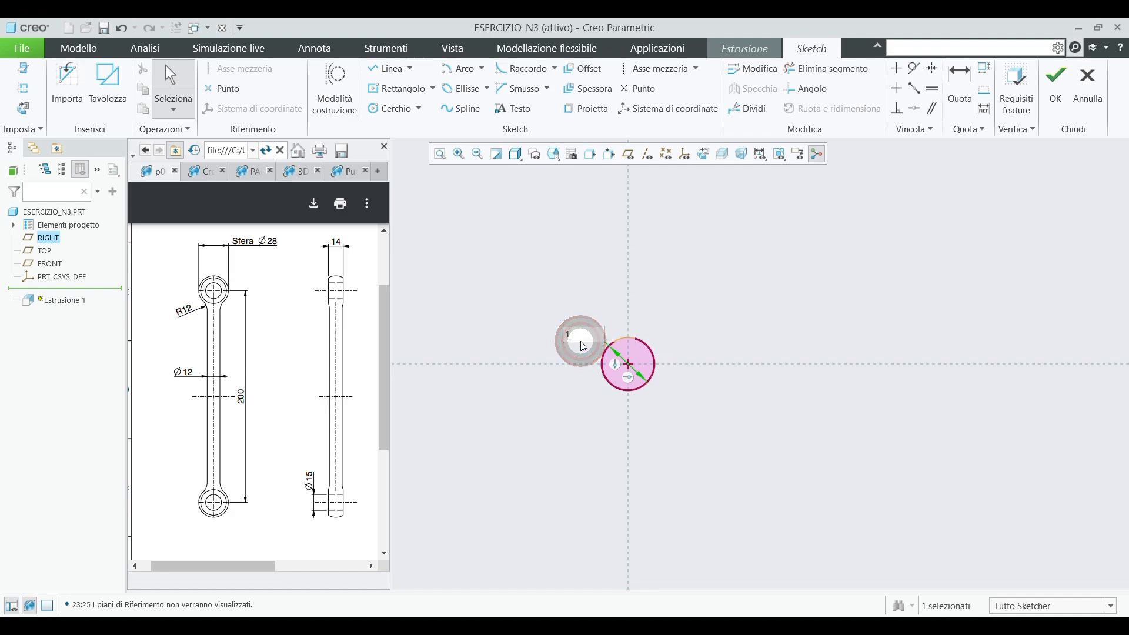
type("12")
key("Return")
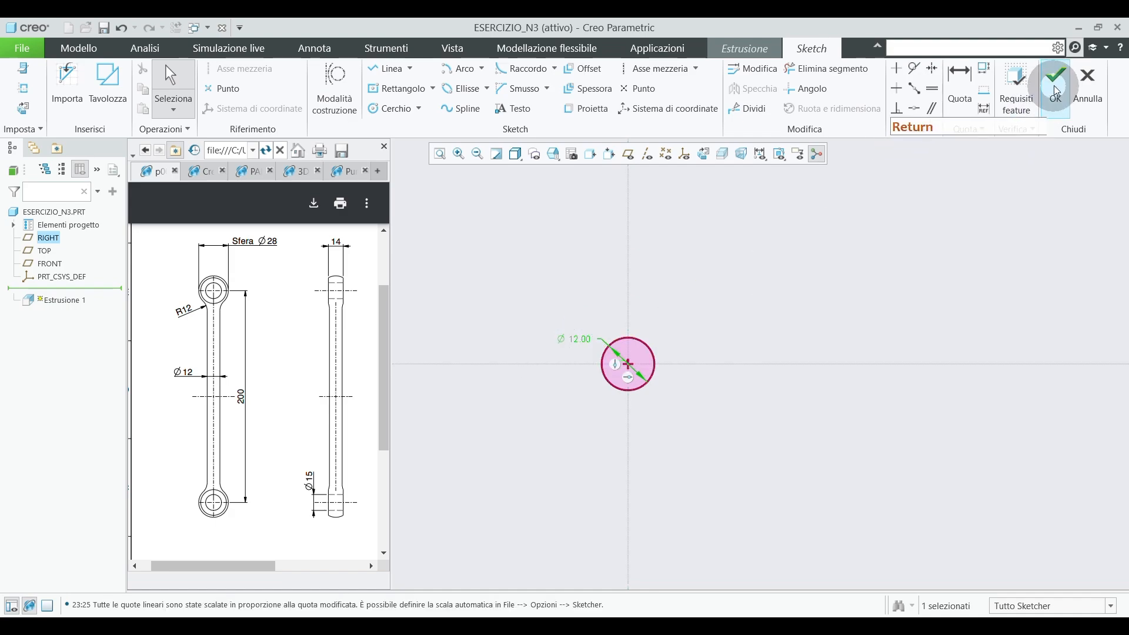
left_click(1057, 88)
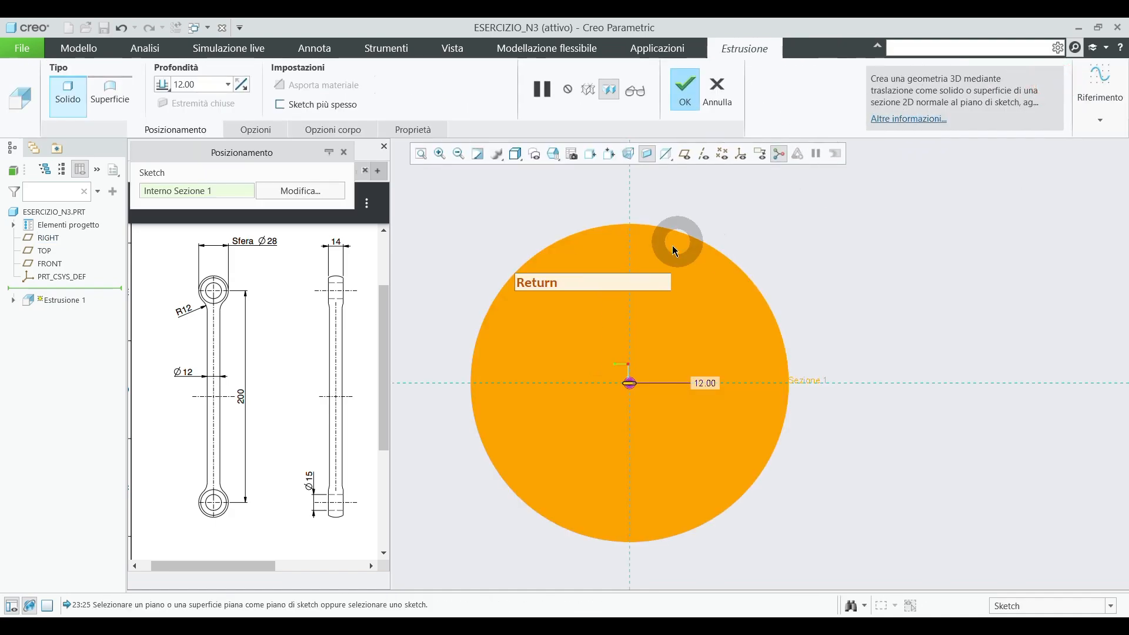
Set the extrusion depth of the cylinder to 200 mm.
middle_click_drag(593, 283, 667, 283)
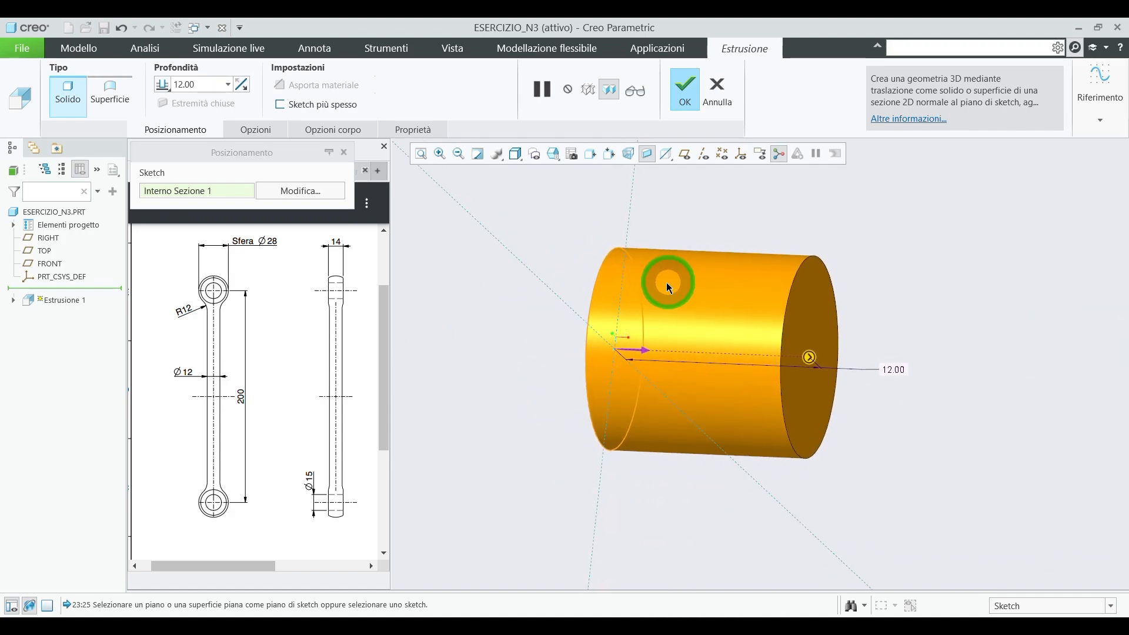
scroll(640, 432, "up", 3)
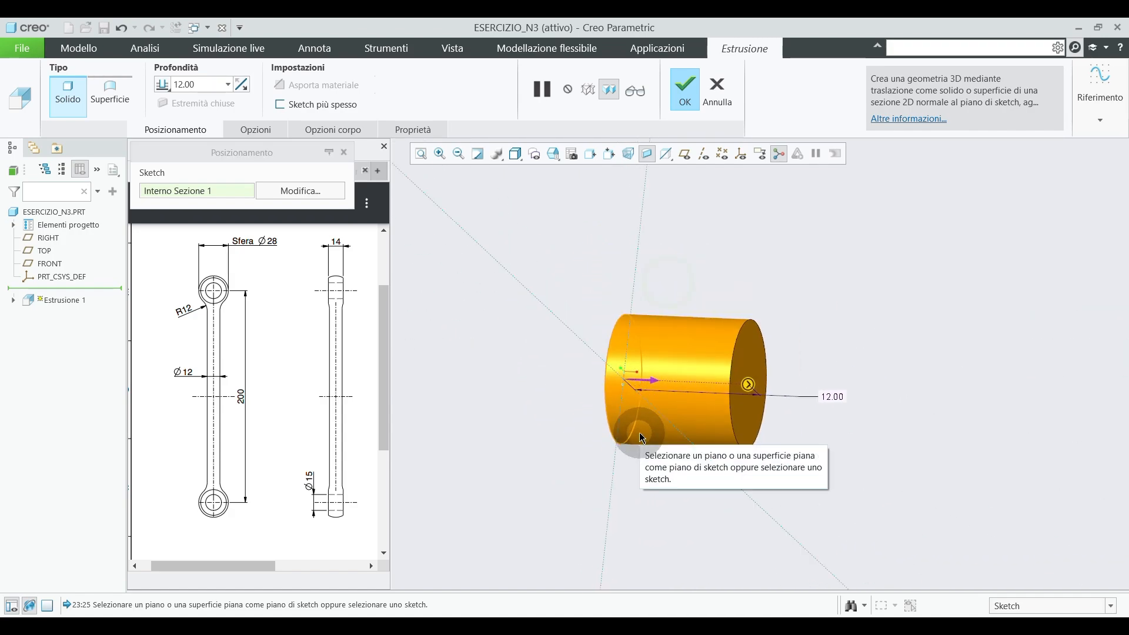
double_click(833, 399)
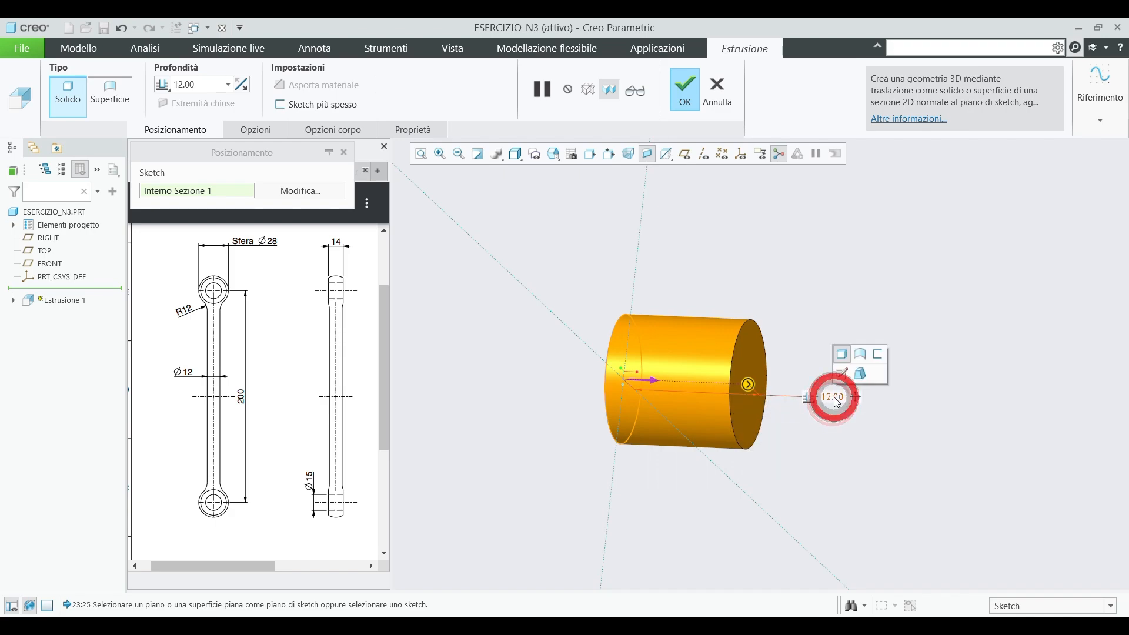
type("2")
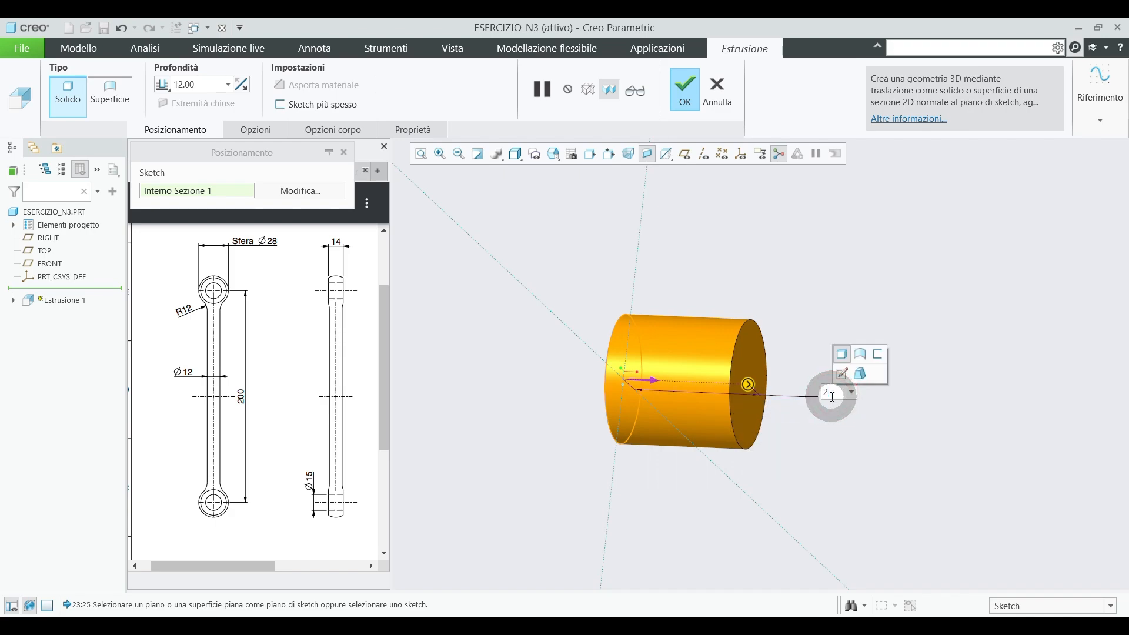
type("00")
key("Return")
scroll(516, 400, "up", 2)
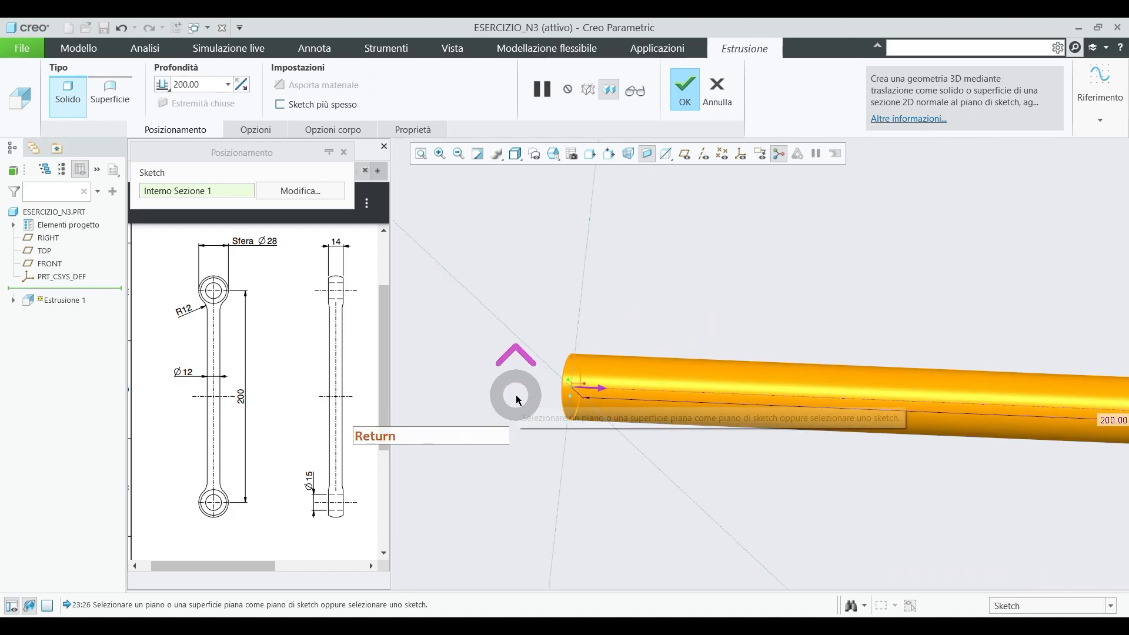
scroll(516, 396, "up", 3)
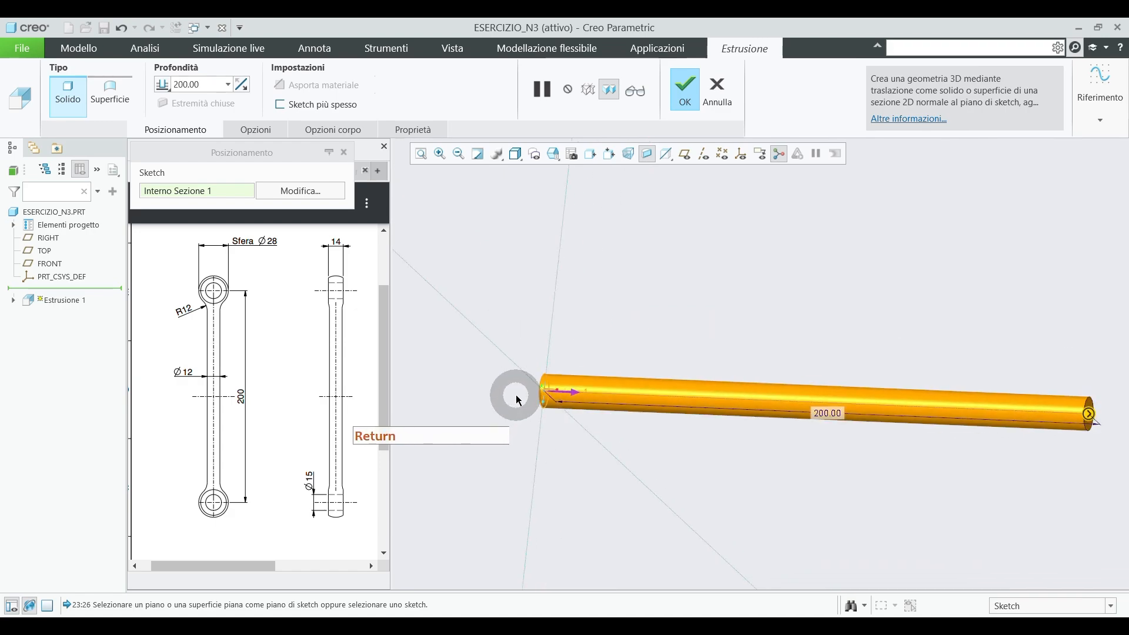
Make the 200 mm extrusion symmetric about the sketch plane and complete the feature.
right_click(1088, 414)
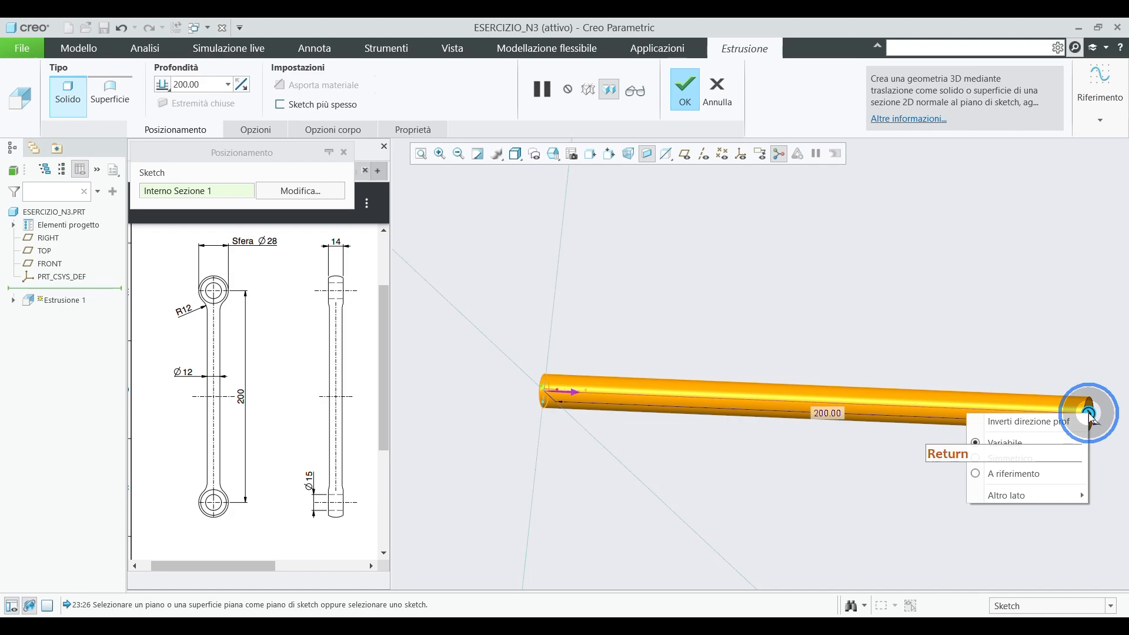
left_click(1050, 463)
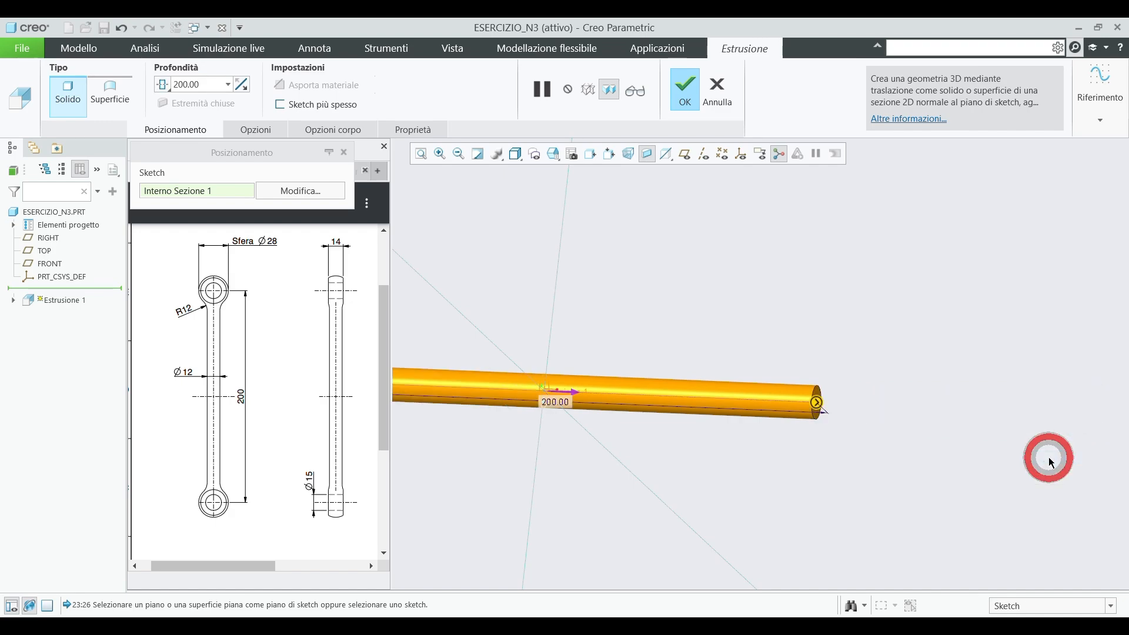
scroll(995, 397, "up", 3)
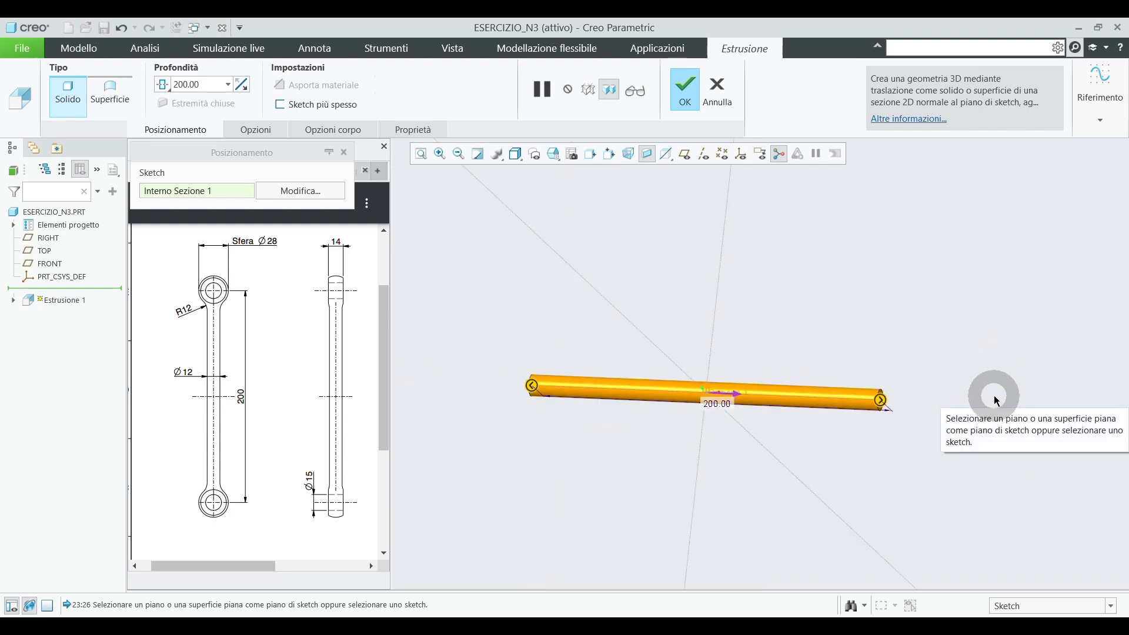
key("ctrl+d")
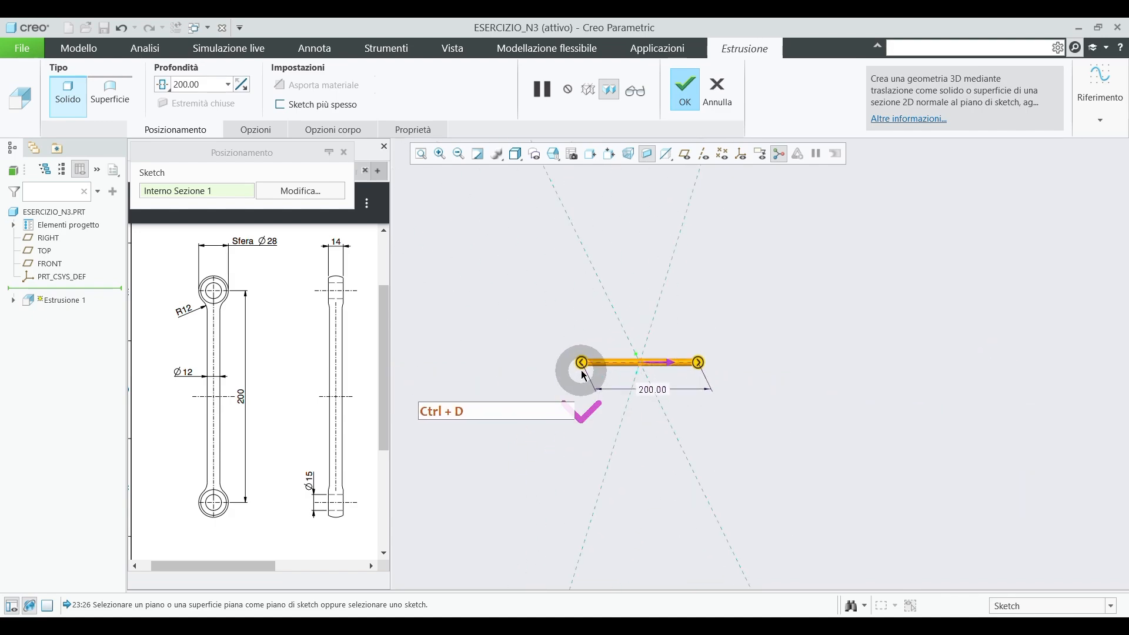
scroll(582, 374, "down", 3)
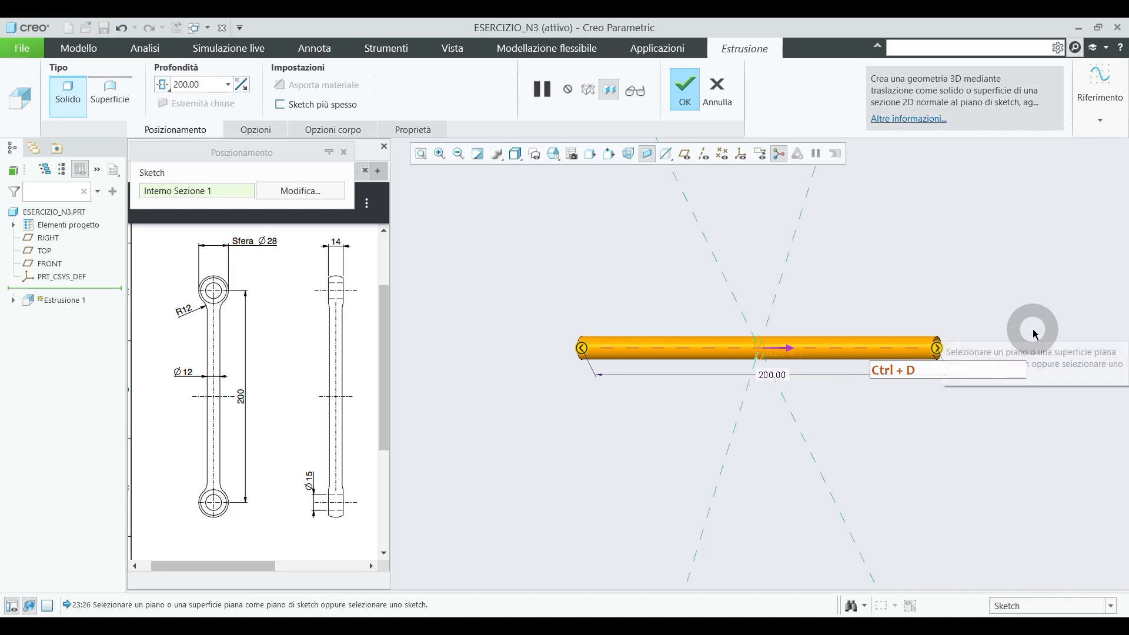
left_click(684, 90)
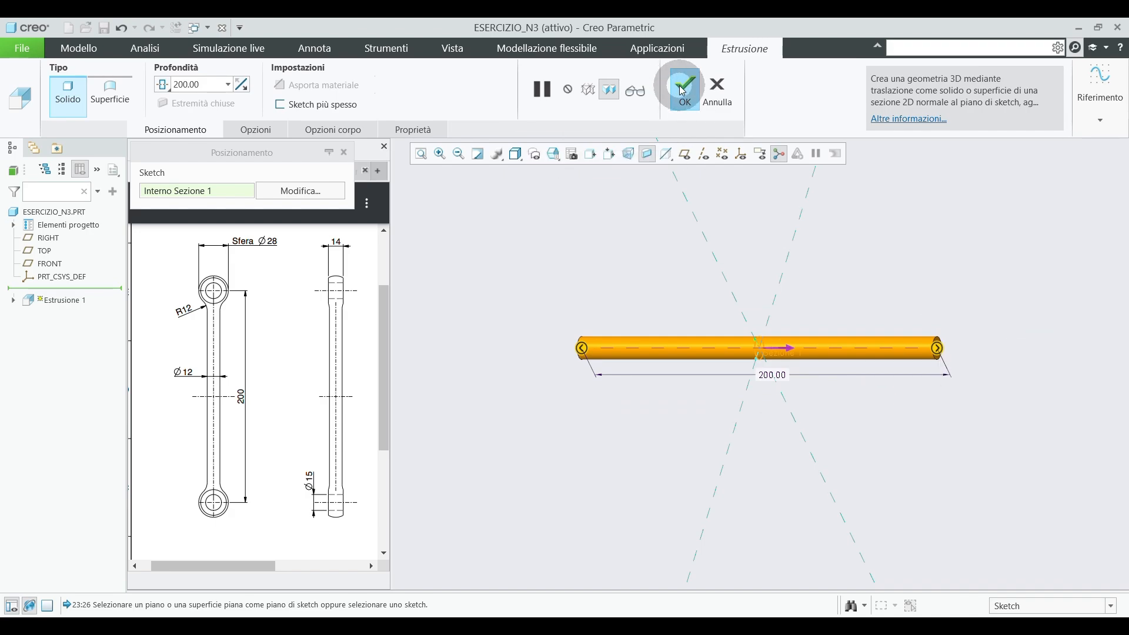
Start a solid revolve sketched on the rod's flat end face and place a reference centreline along the steeper reference through the face centre.
scroll(590, 259, "up", 5)
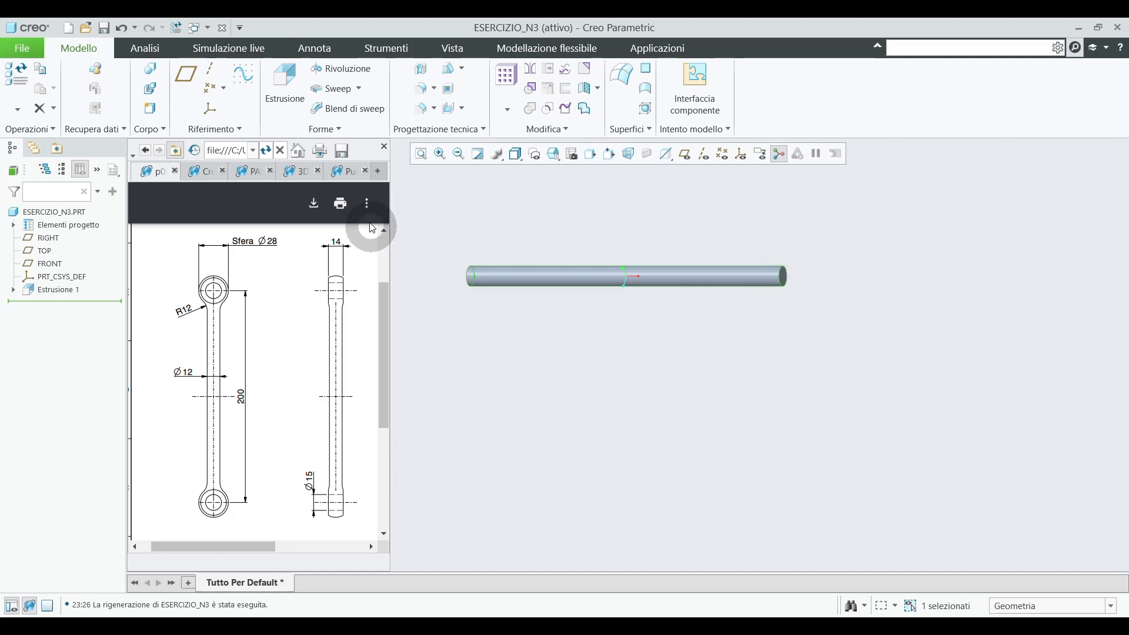
left_click(337, 70)
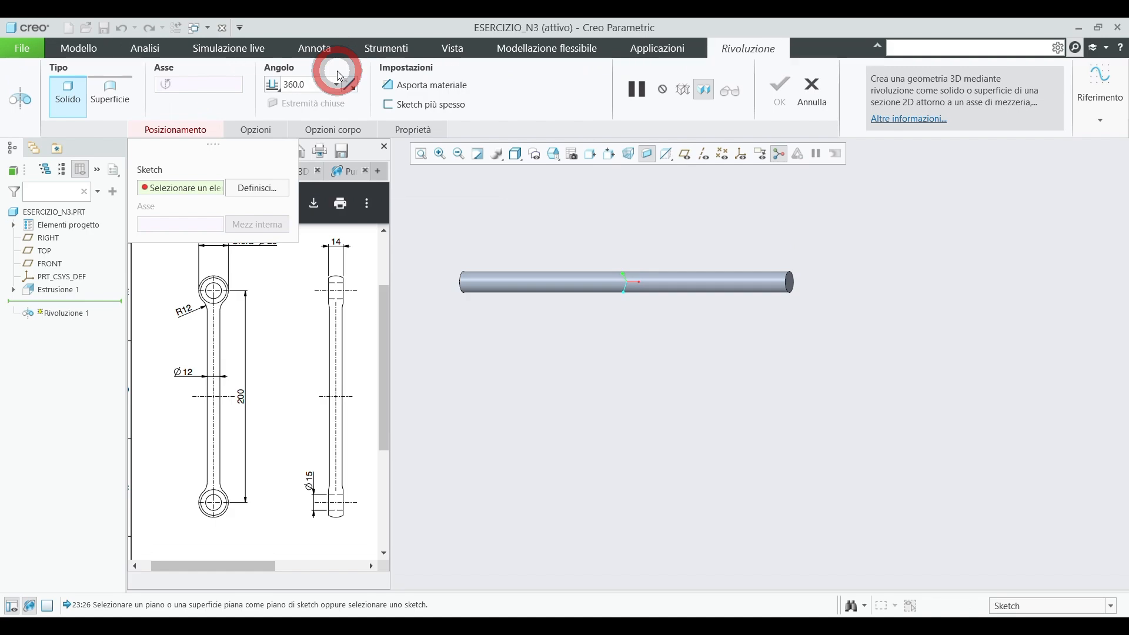
scroll(807, 241, "down", 3)
scroll(804, 292, "down", 2)
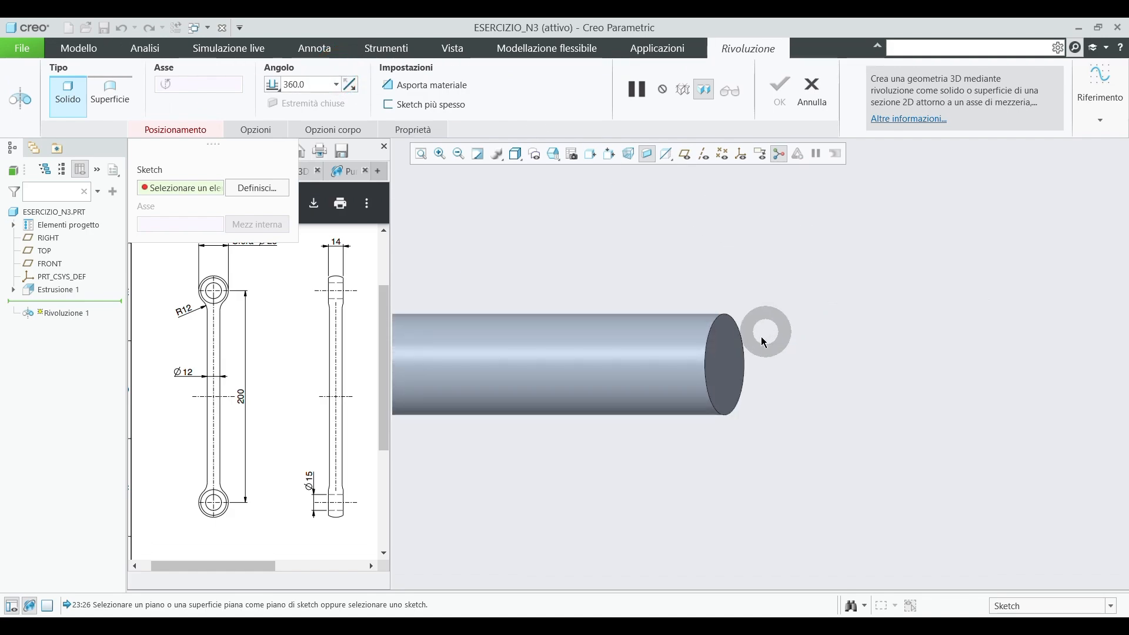
left_click(726, 353)
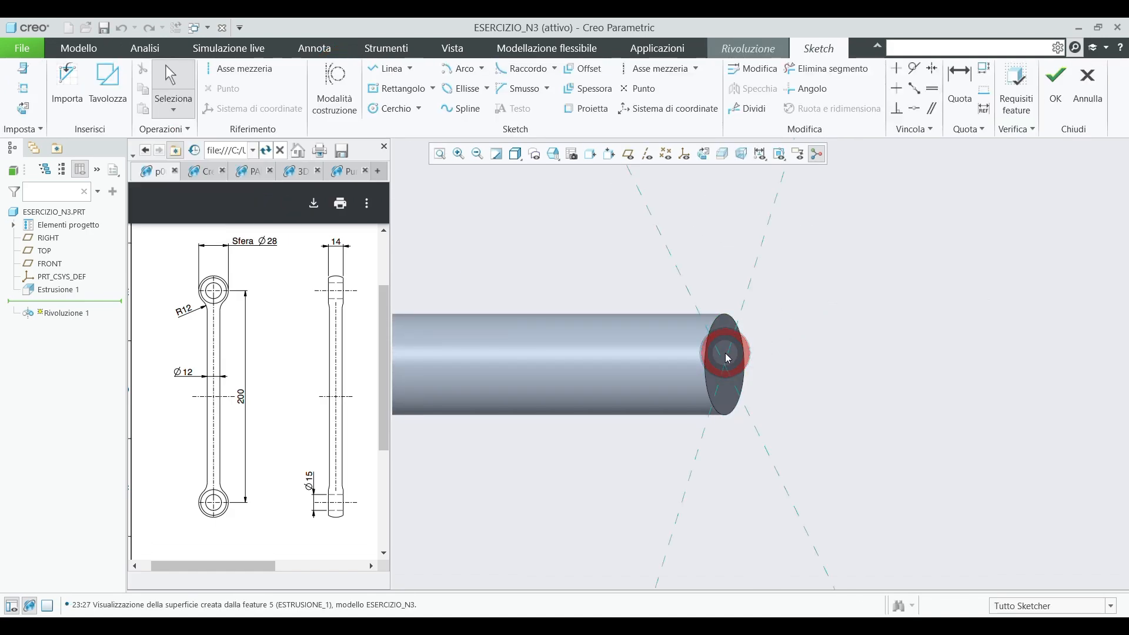
left_click(247, 71)
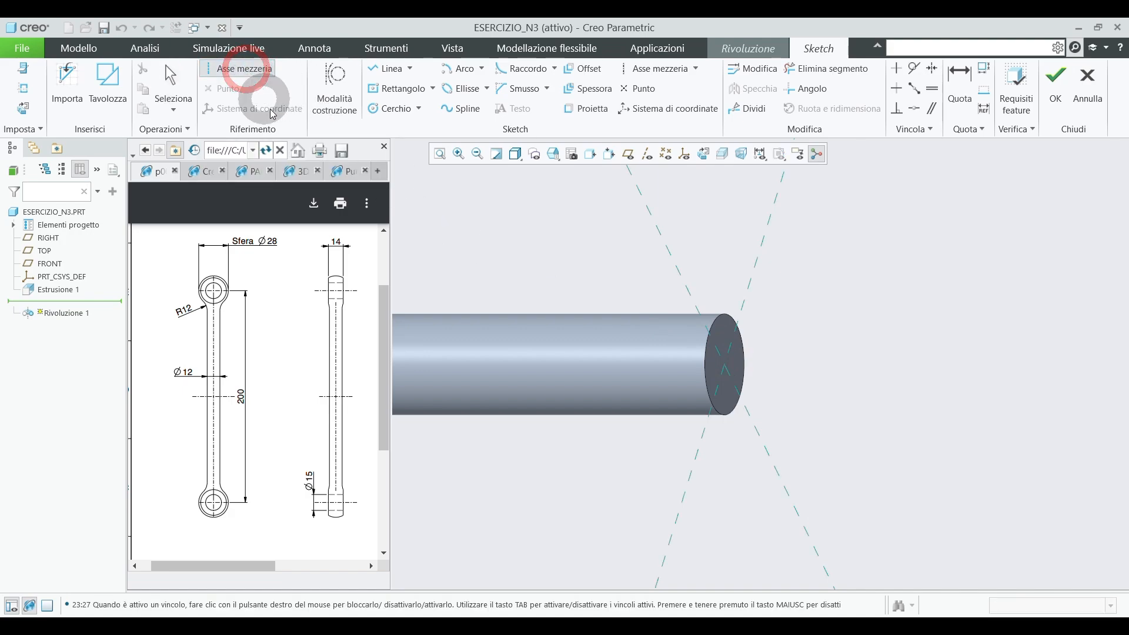
left_click(759, 259)
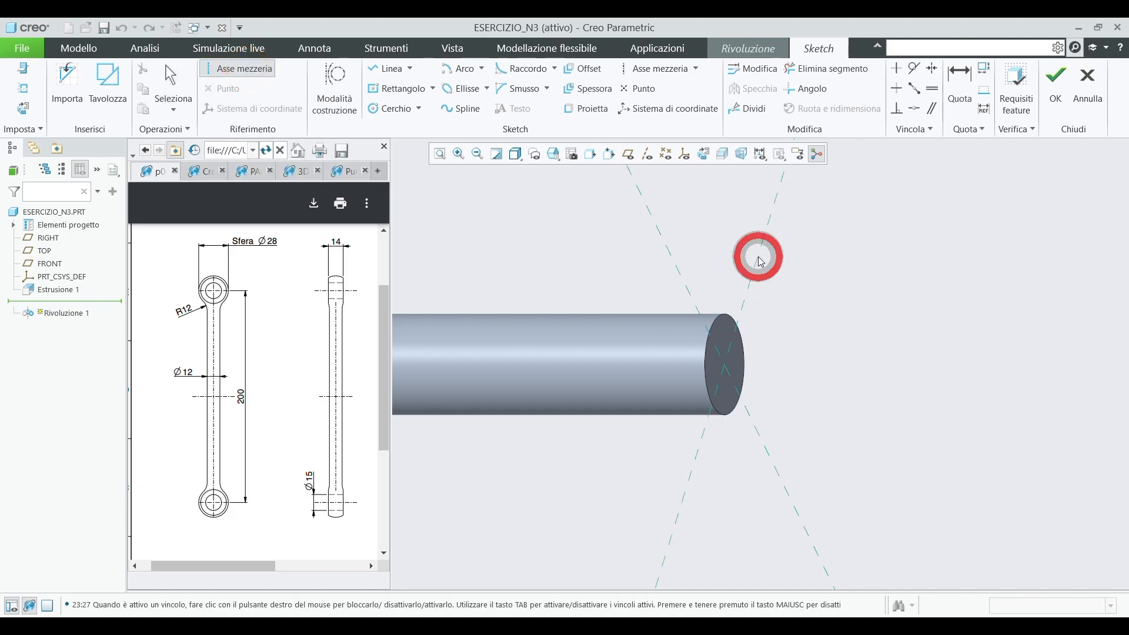
left_click(742, 312)
middle_click(777, 336)
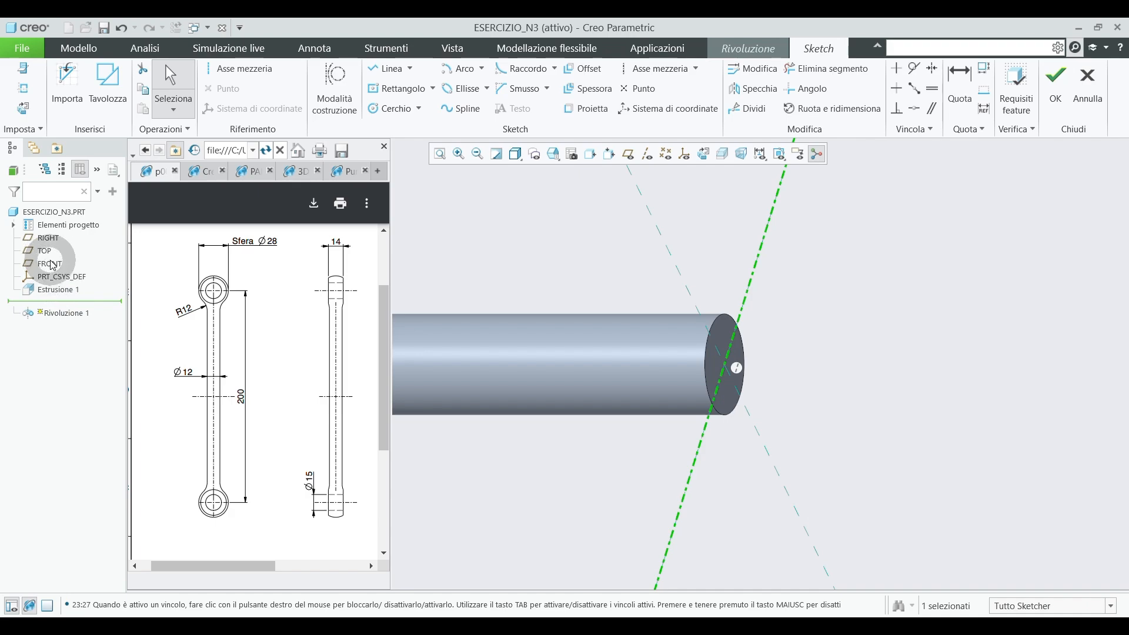
Sketch a semicircular arc of about 14.6 mm radius centred on the rod's end face, with both endpoints on the centreline.
left_click(452, 75)
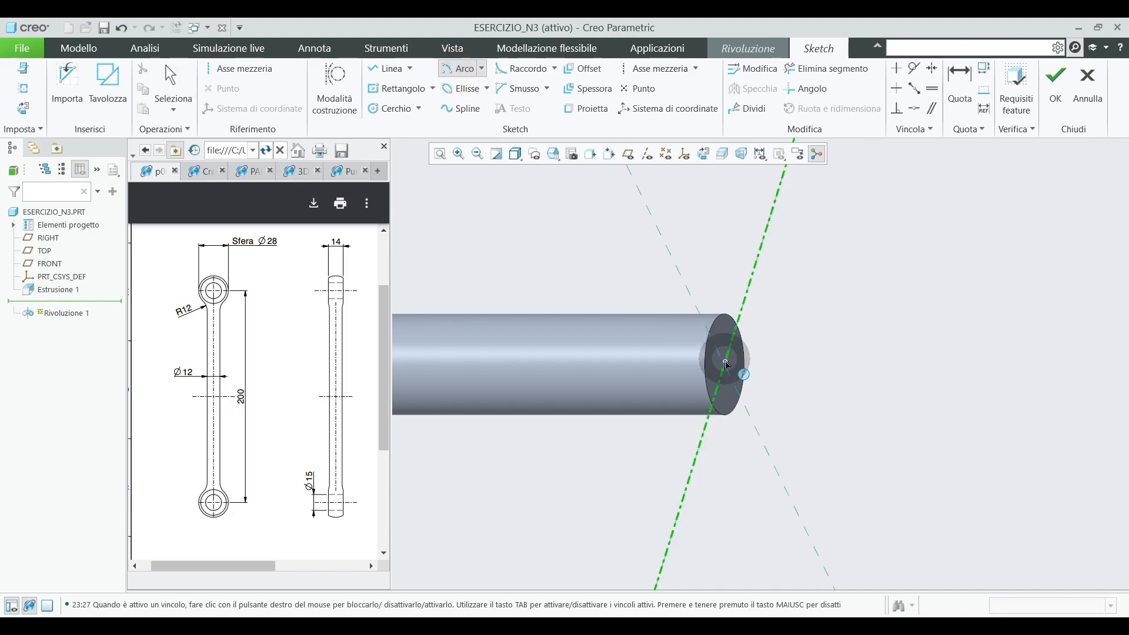
left_click(725, 366)
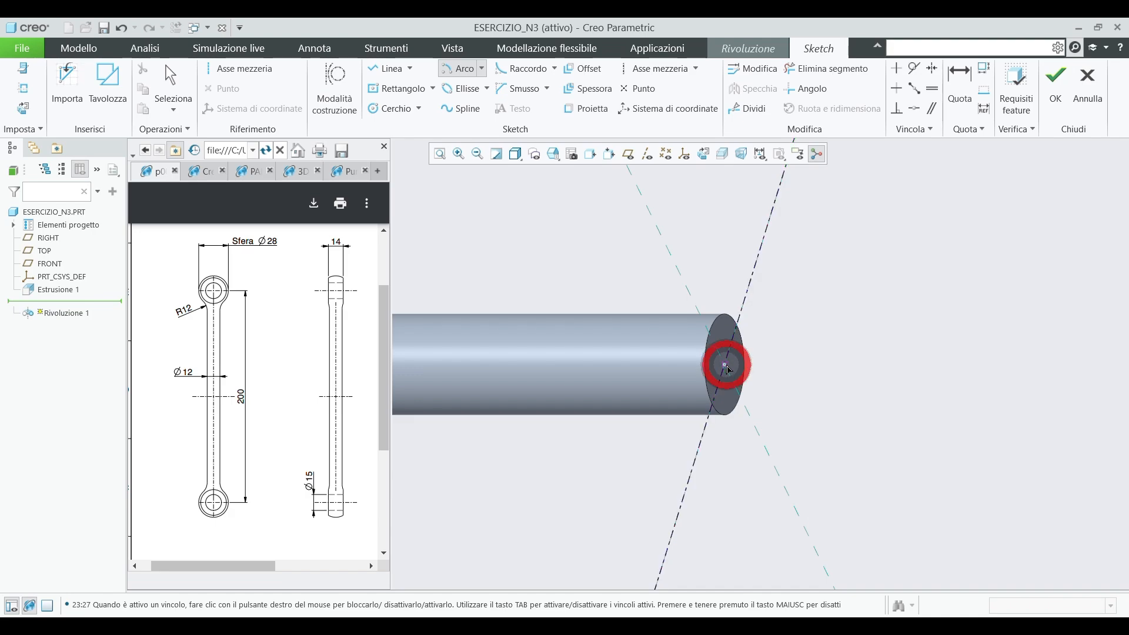
left_click(755, 269)
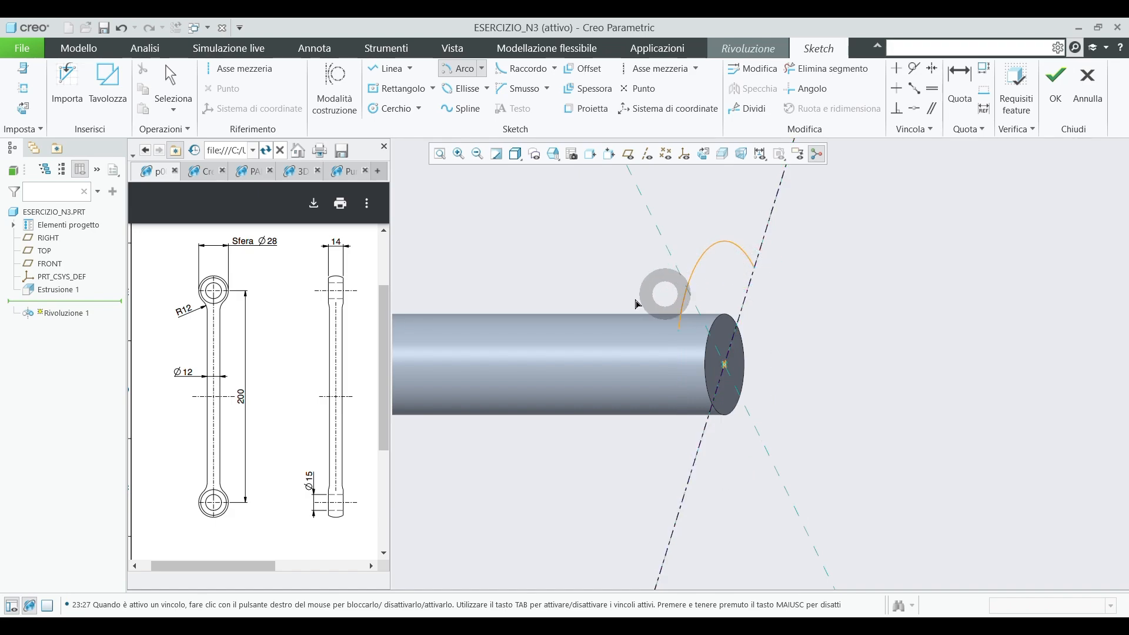
left_click(696, 475)
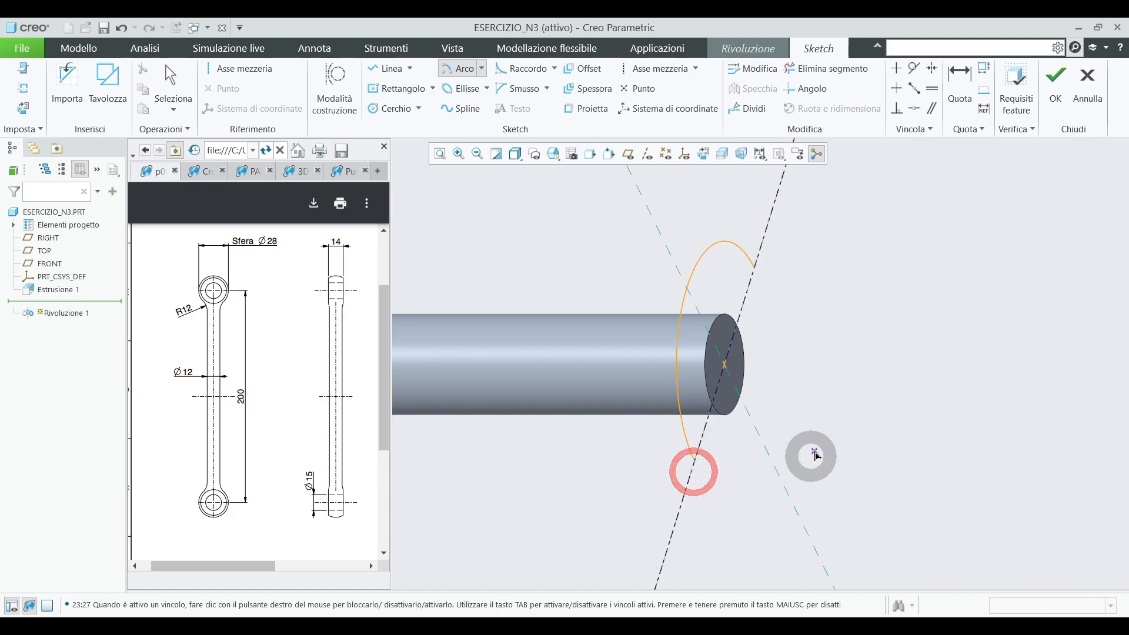
middle_click(833, 365)
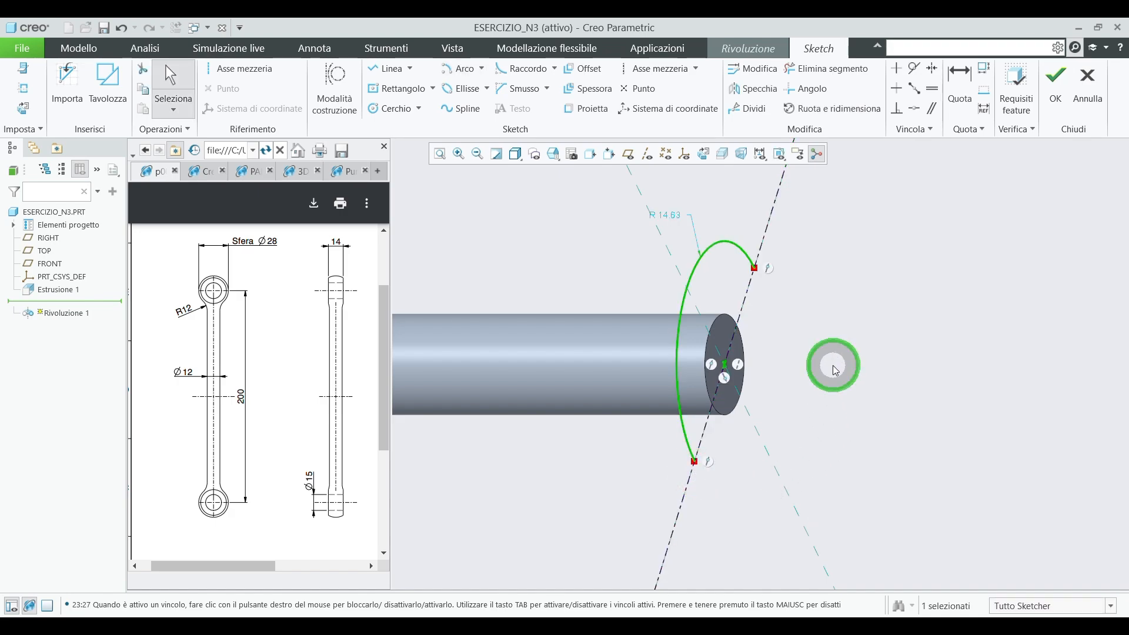
Close the semicircular profile with a straight line along the centreline between the arc's two endpoints.
left_click(382, 69)
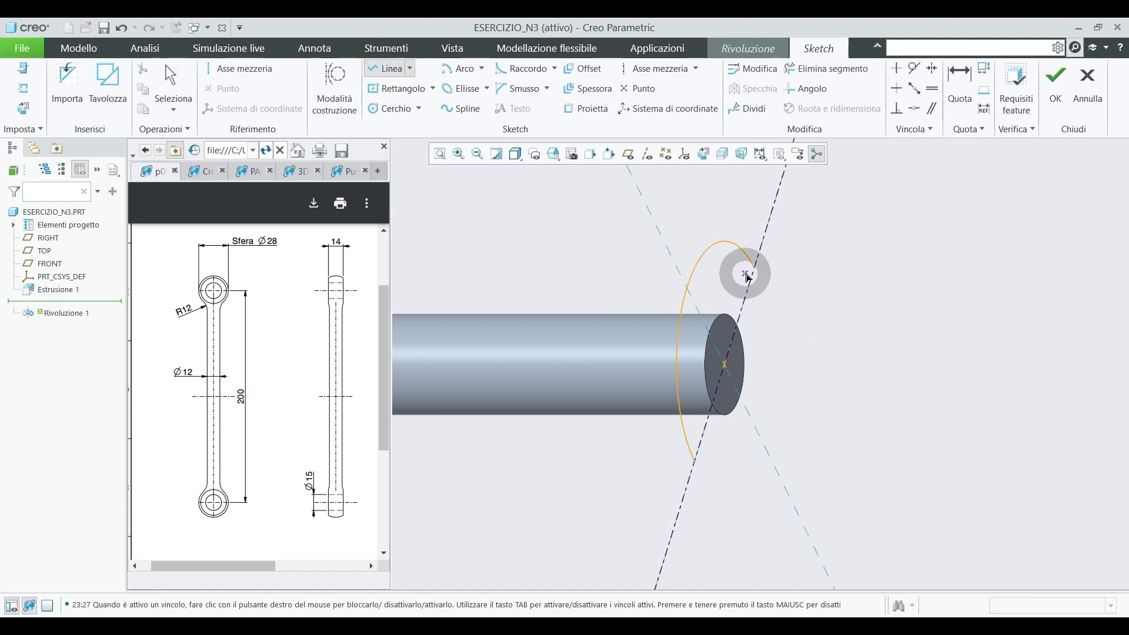
left_click(755, 267)
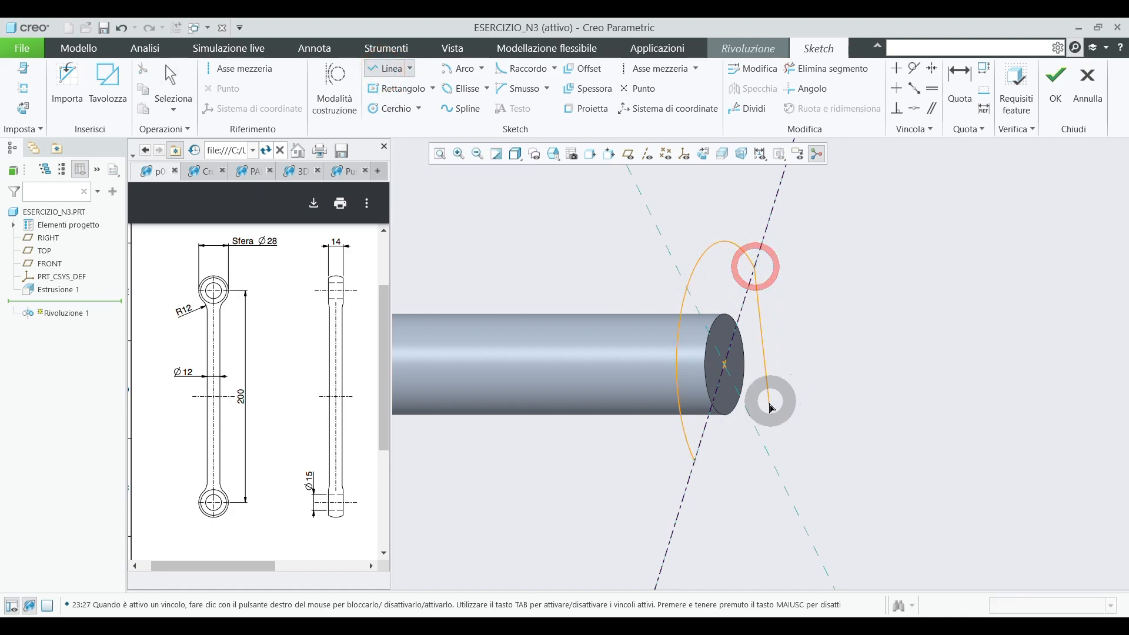
left_click(694, 462)
middle_click(834, 368)
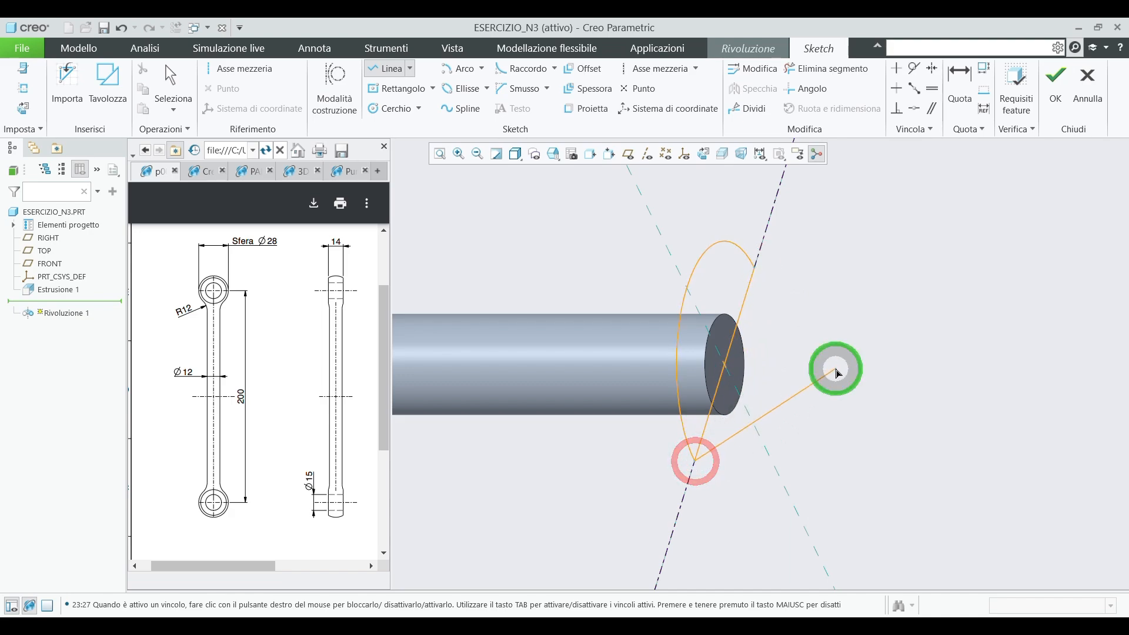
middle_click(838, 357)
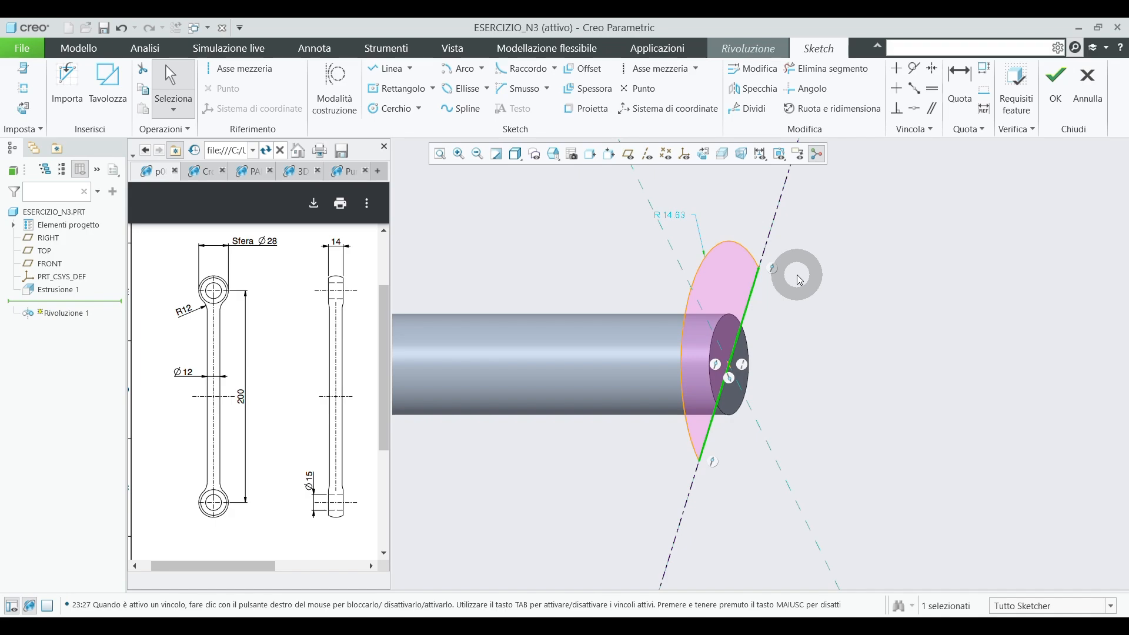
Convert the arc's radius dimension to a diameter and set it to 28 mm.
left_click(675, 221)
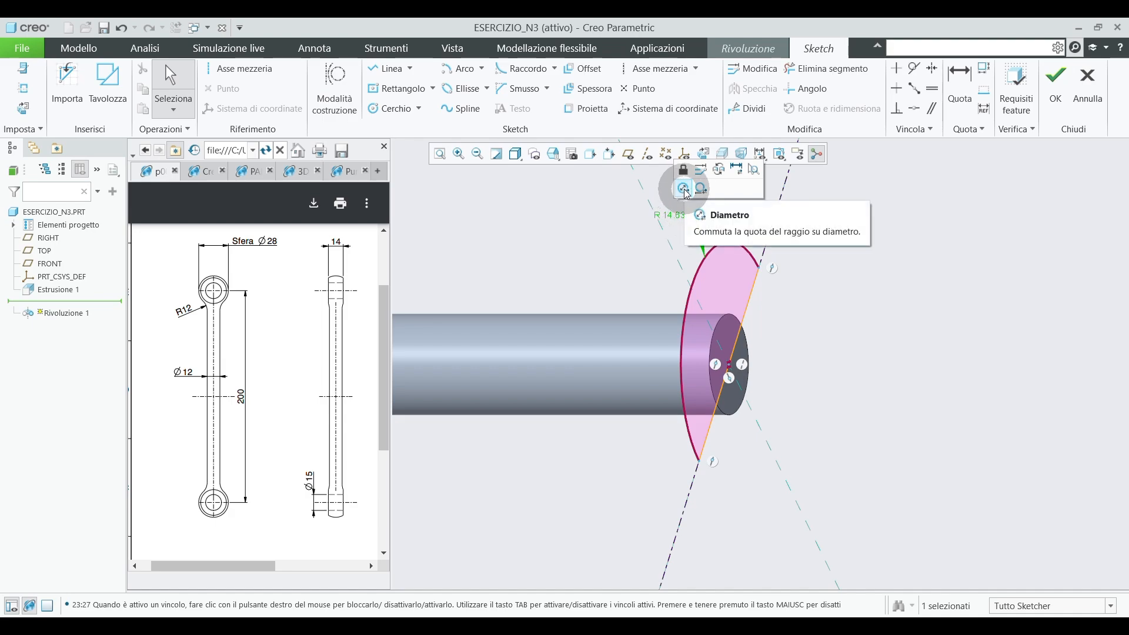
left_click(684, 189)
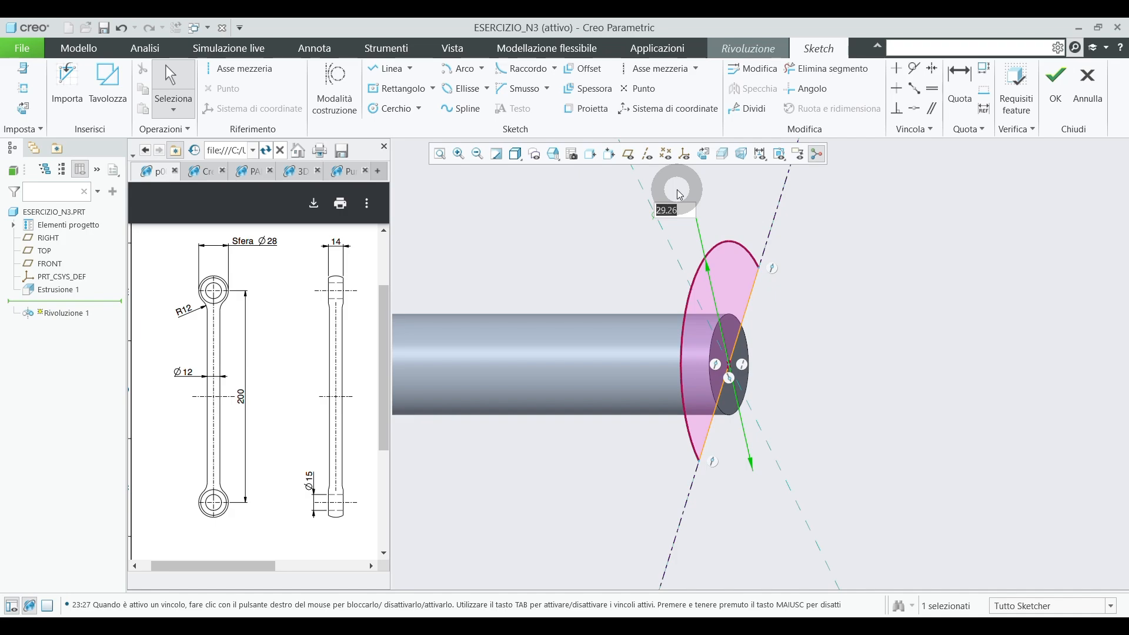
type("28")
key("Return")
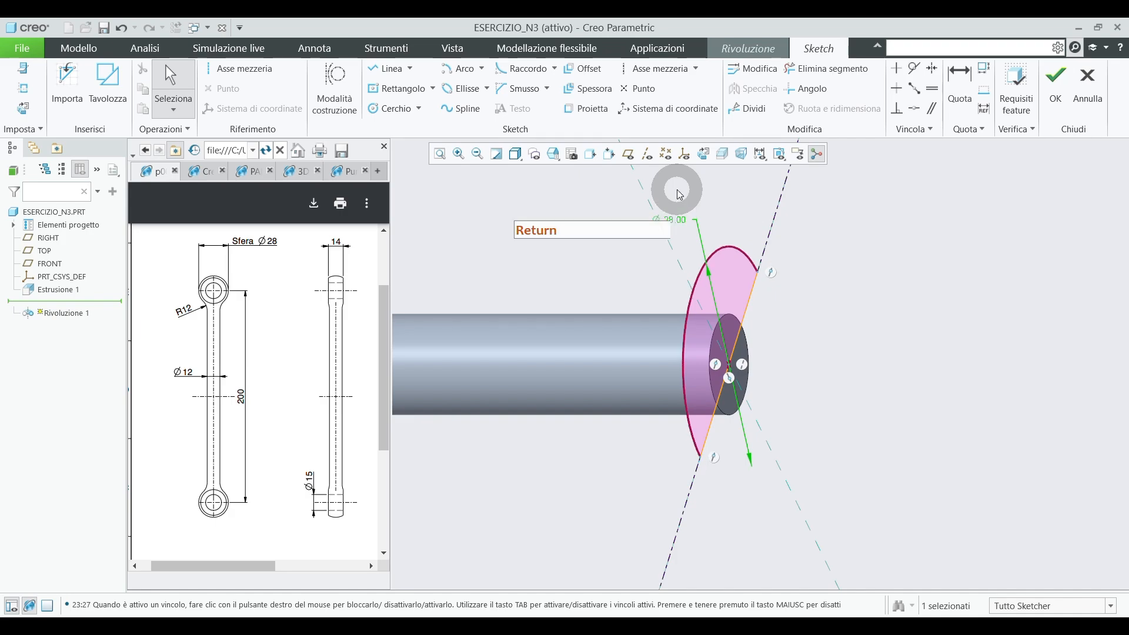
Finish the sketch and complete the 360° solid revolve to form the sphere on the rod's end.
left_click(1066, 85)
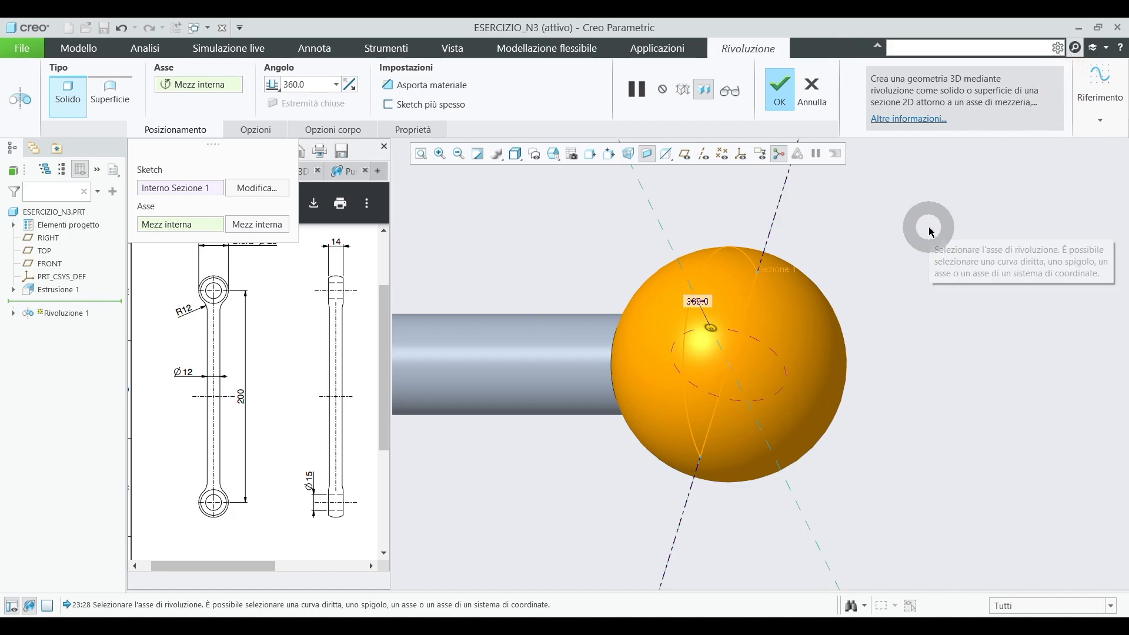
scroll(929, 231, "up", 4)
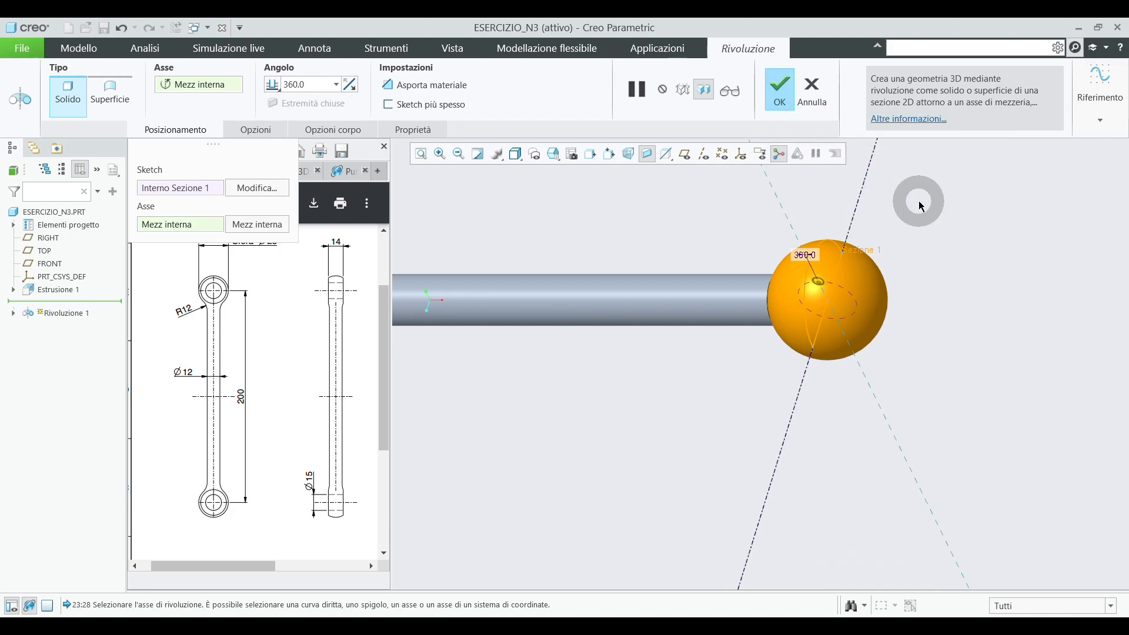
middle_click(921, 205)
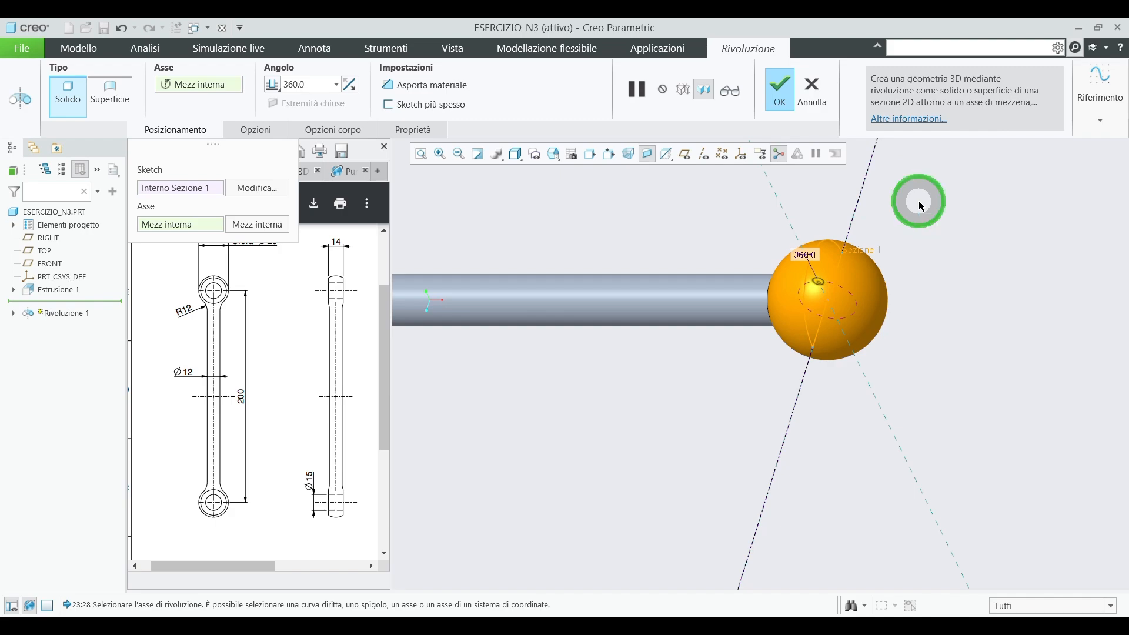
scroll(907, 263, "up", 2)
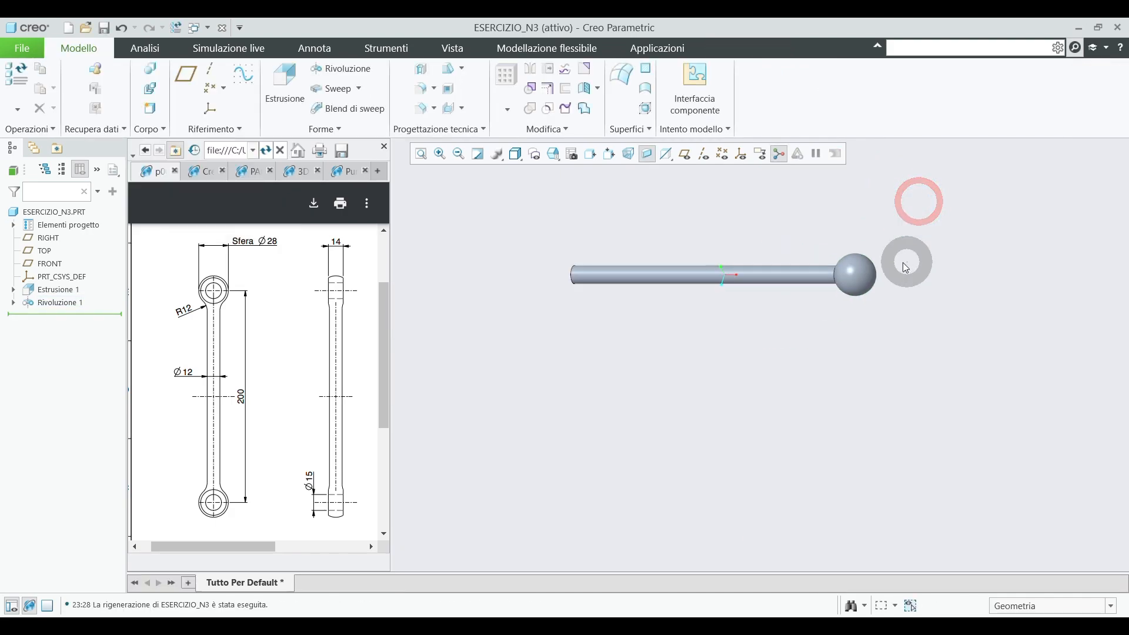
scroll(622, 219, "down", 3)
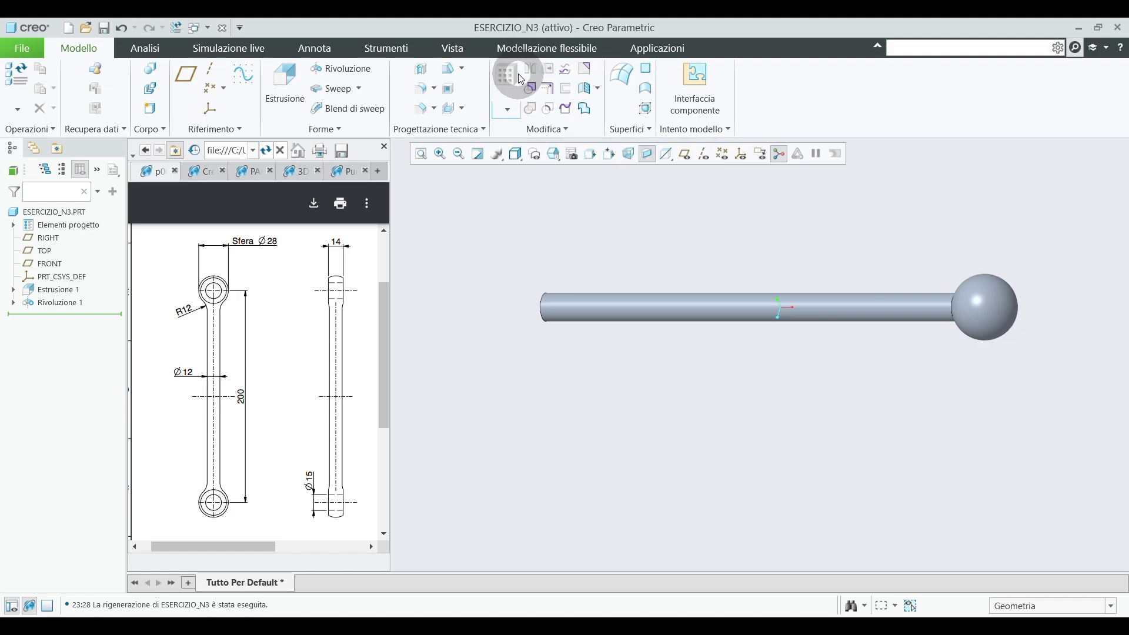
Mirror the revolved sphere about the RIGHT datum plane onto the rod's opposite end, showing the datum planes for selection.
left_click(59, 304)
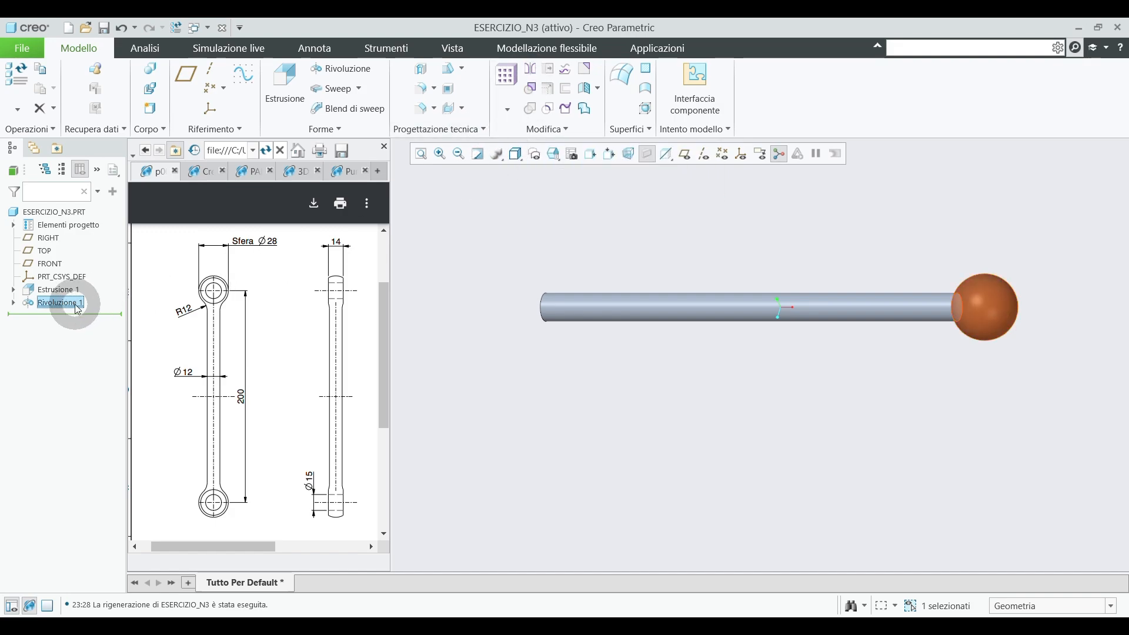
left_click(531, 72)
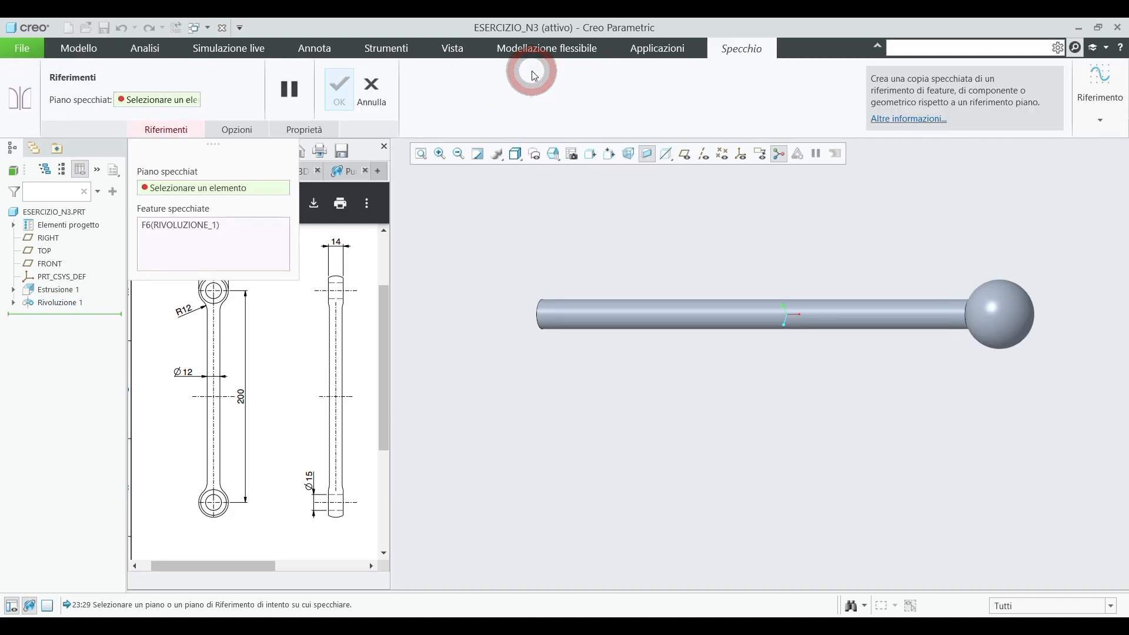
left_click(684, 154)
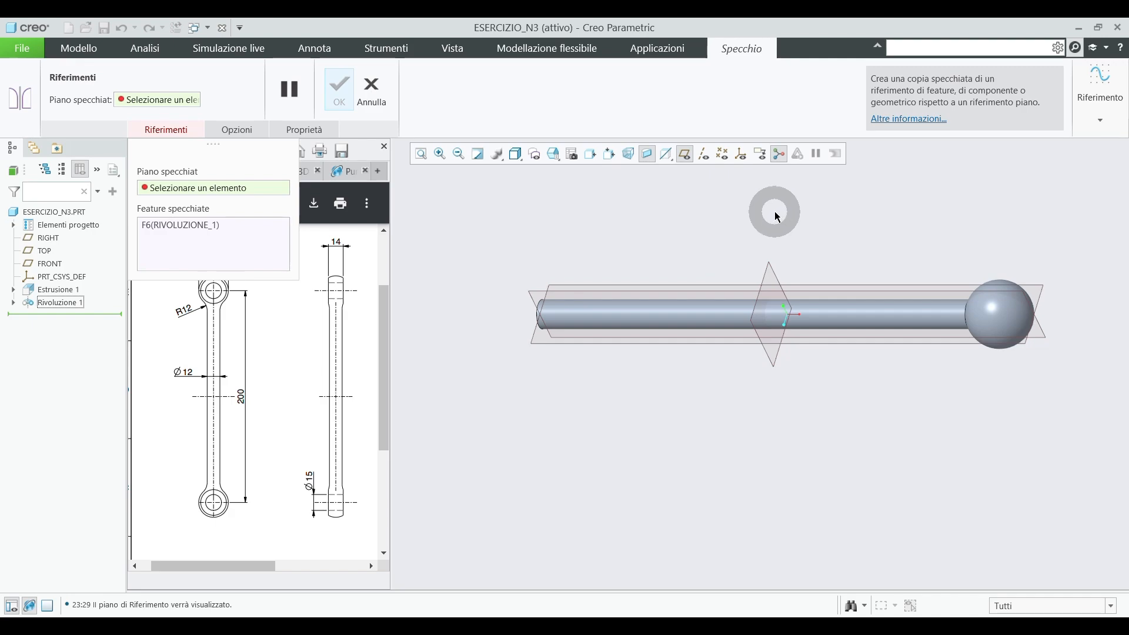
left_click(773, 269)
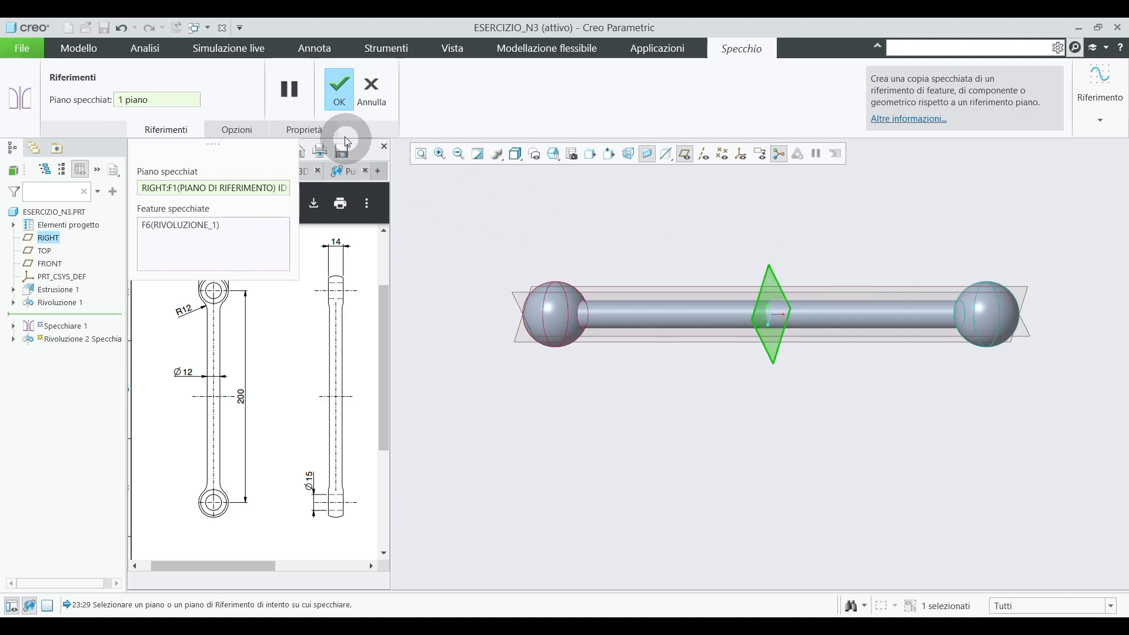
left_click(341, 91)
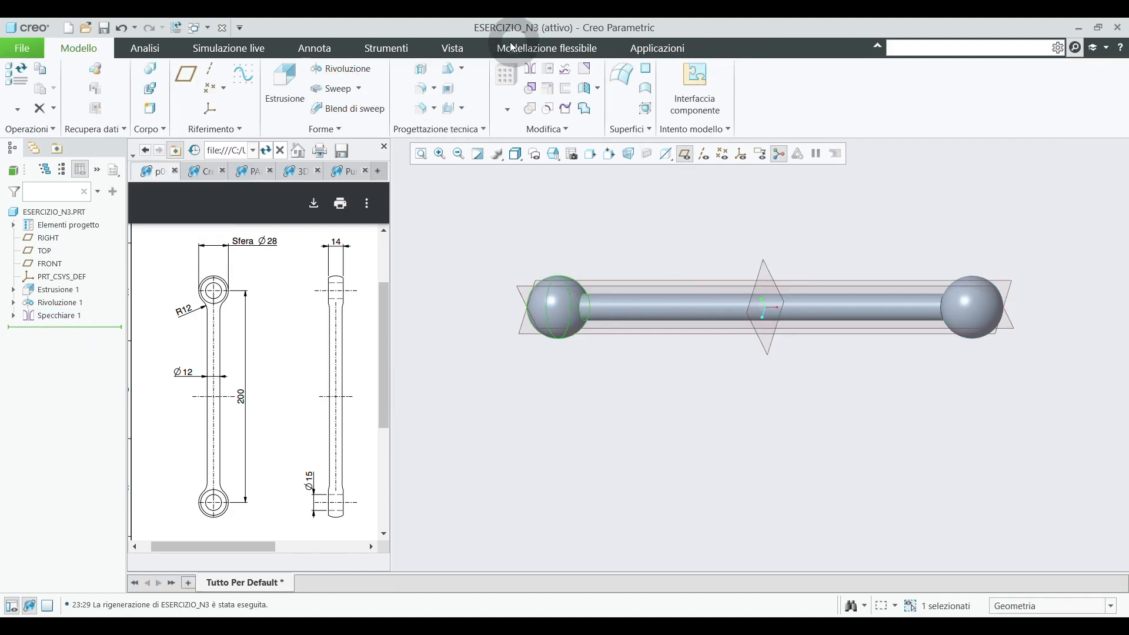
left_click(486, 42)
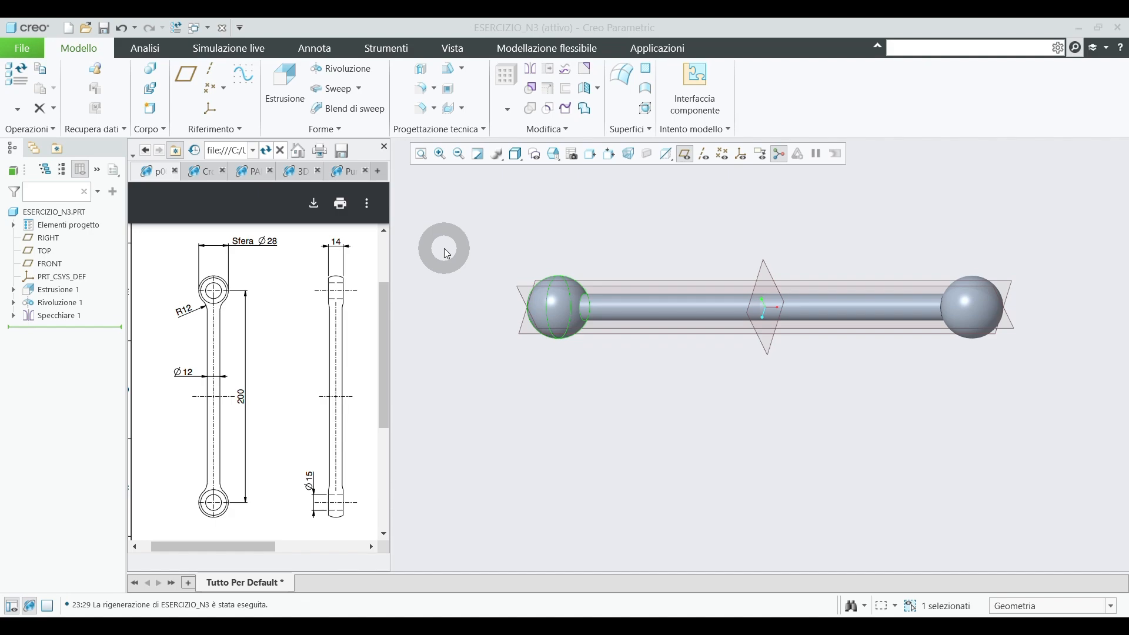
Start a solid extrusion sketched on the RIGHT plane, hide the datum planes, show the datum axes and face the sketch plane.
left_click(287, 87)
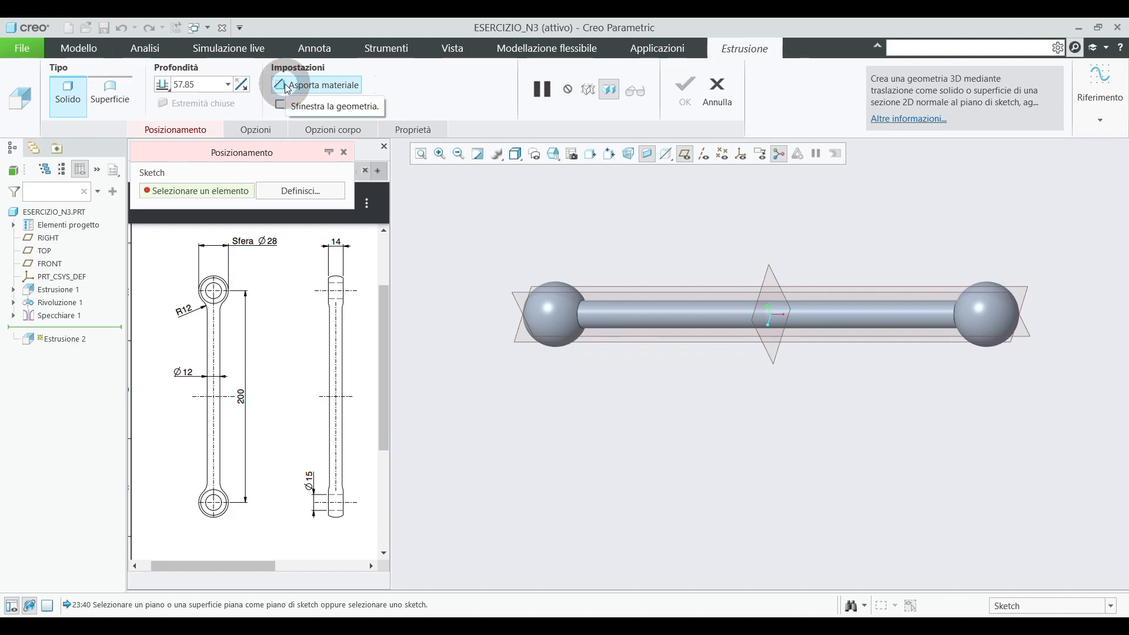
left_click(766, 278)
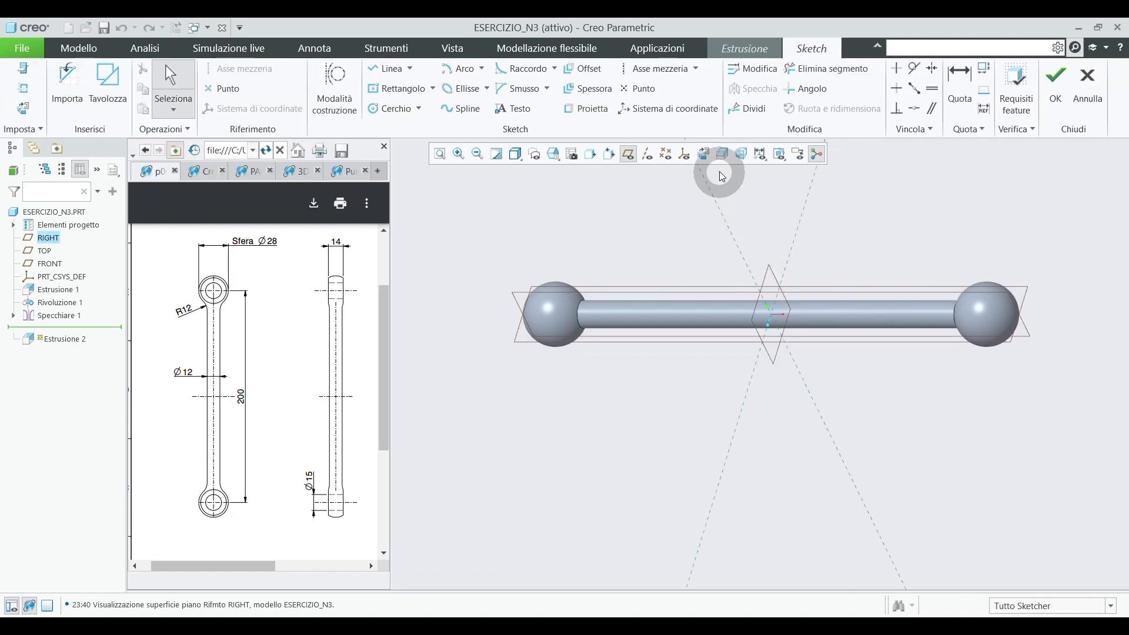
left_click(703, 154)
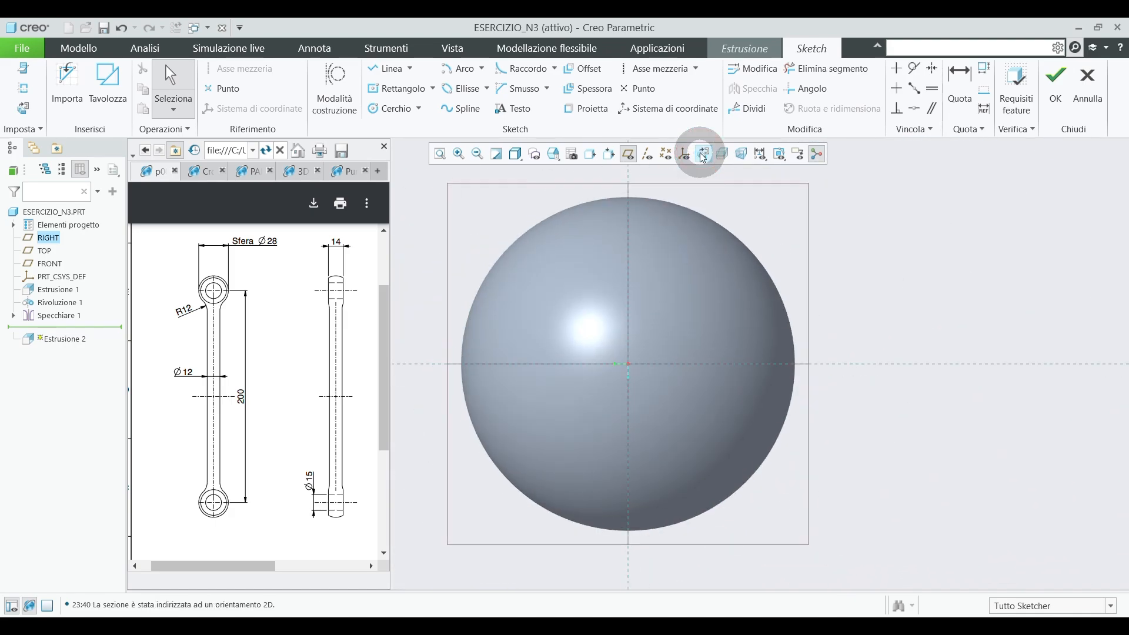
mouse_move(644, 363)
middle_mouse_down()
mouse_move(617, 312)
mouse_move(655, 339)
middle_mouse_up()
left_click(628, 154)
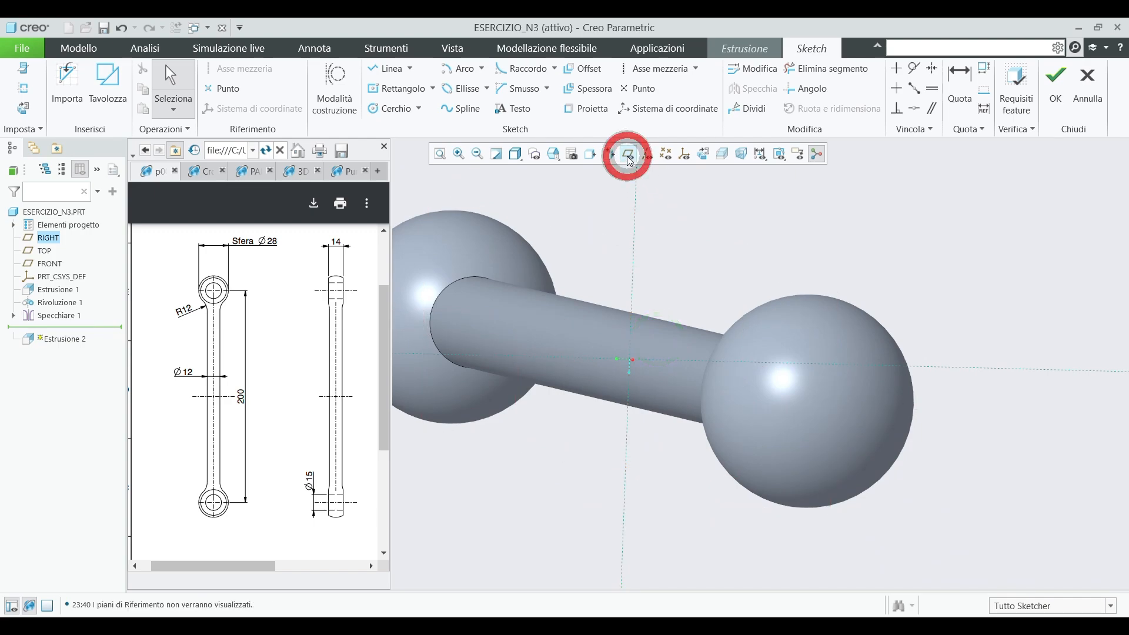
middle_click_drag(640, 248, 717, 259)
left_click(646, 154)
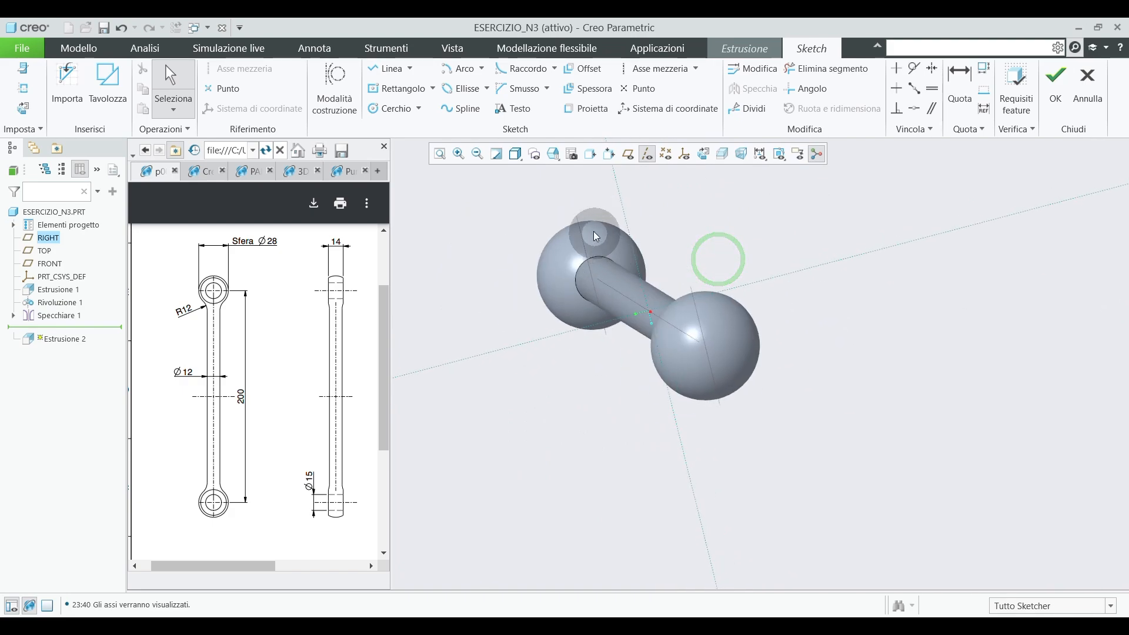
left_click(703, 155)
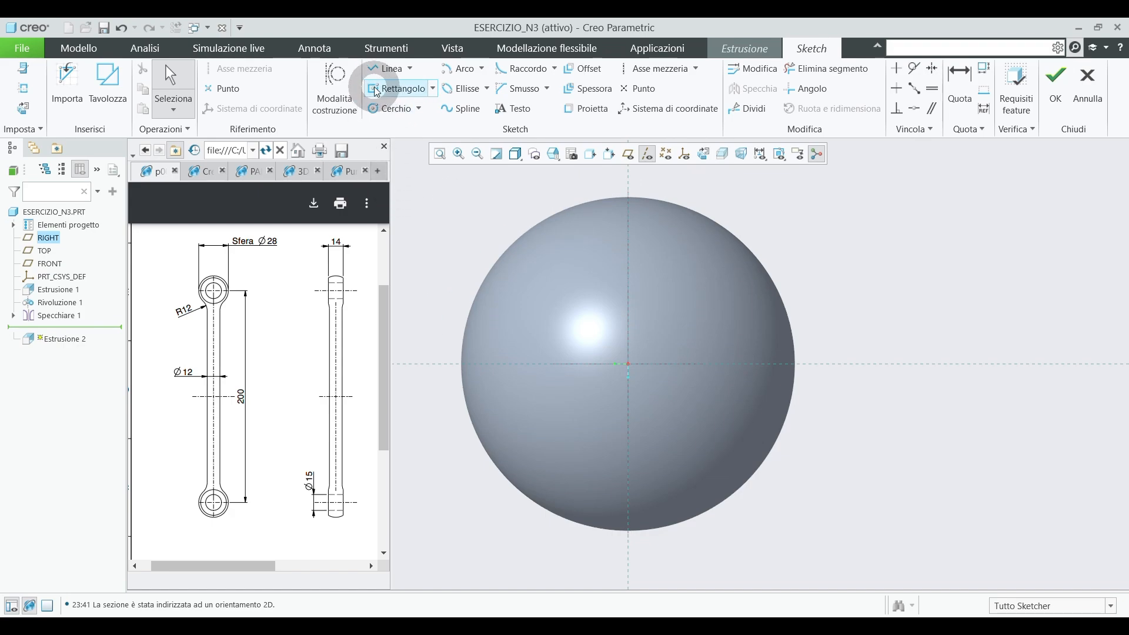
Sketch a centre rectangle about 28.5 mm wide and 13.6 mm high, centred on the intersection of the sketch references.
left_click(395, 89)
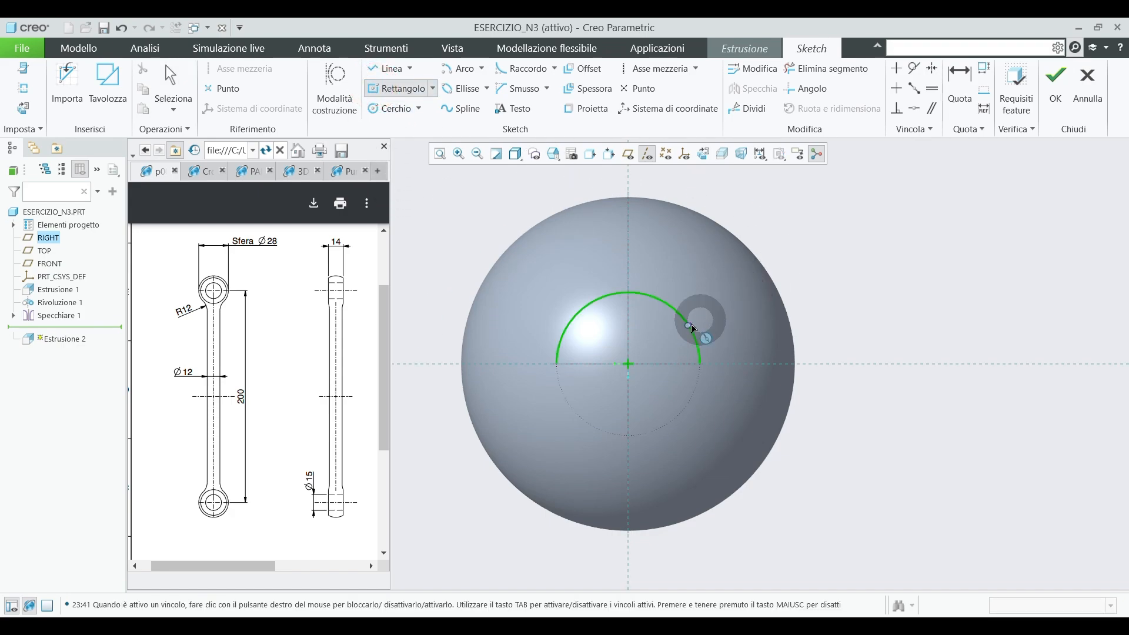
left_click(628, 364)
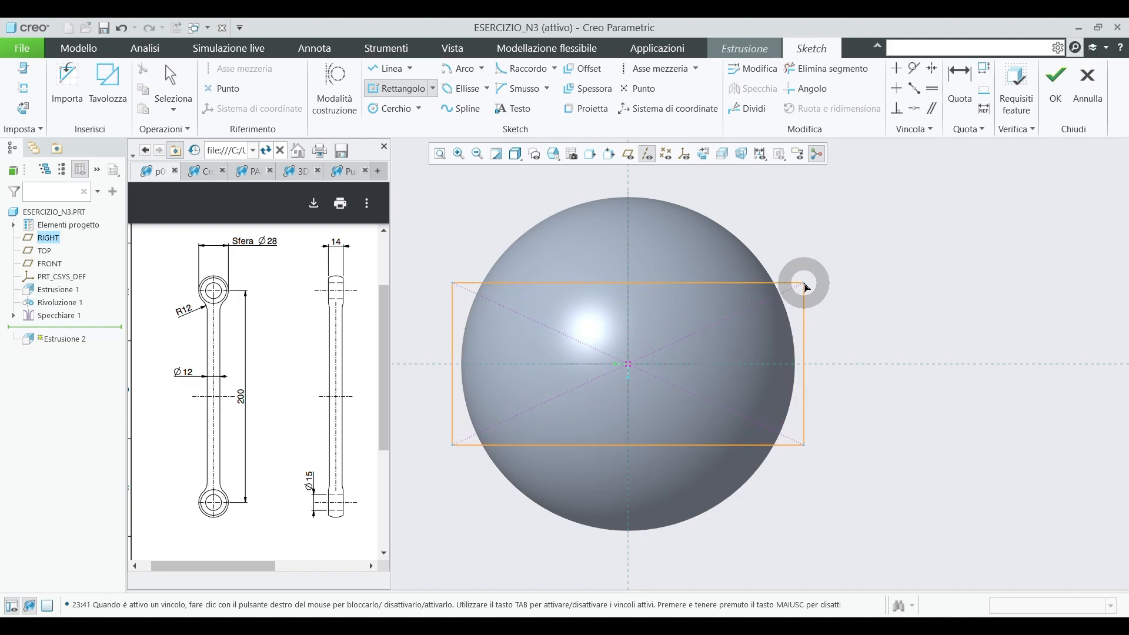
left_click(804, 283)
middle_click(842, 269)
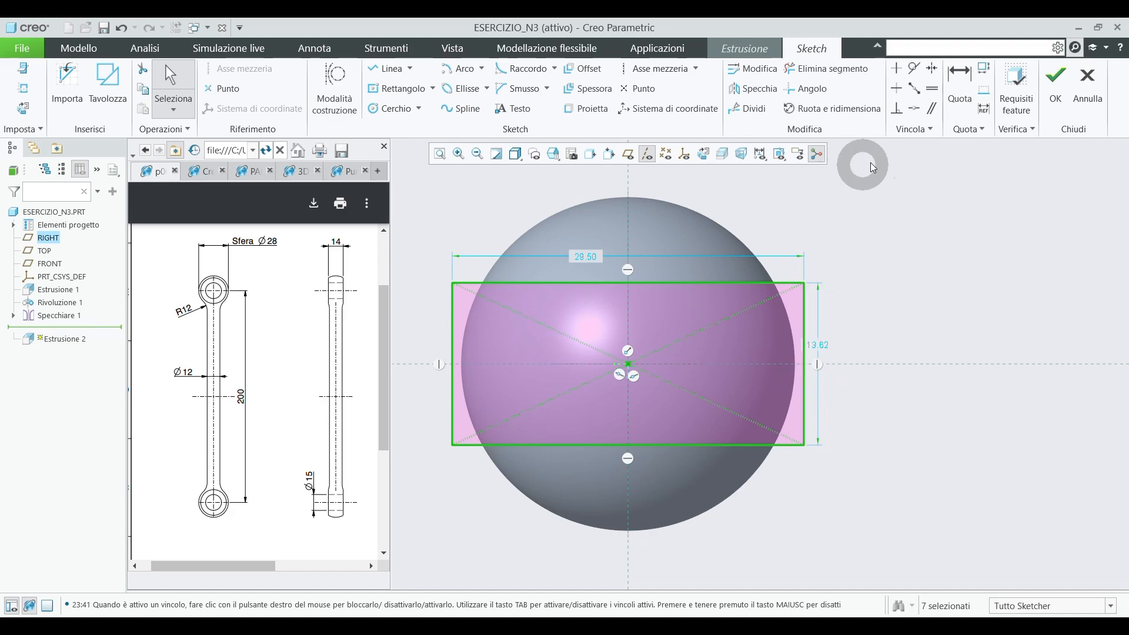
Constrain the rectangle's vertical side tangent to the sphere's silhouette edge.
left_click(913, 70)
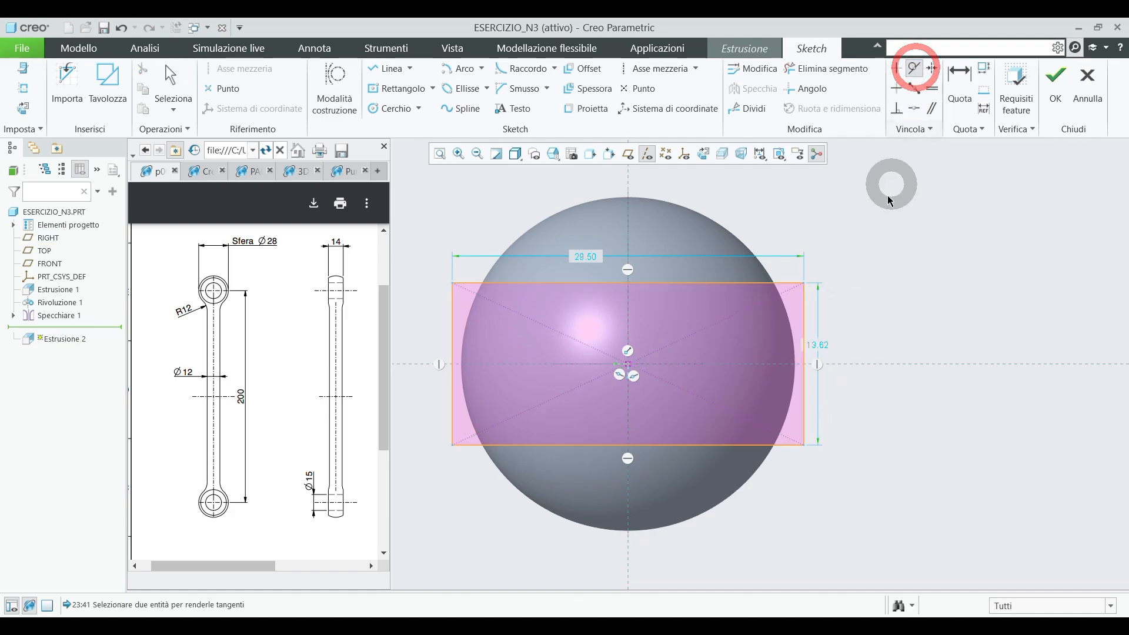
left_click(804, 304)
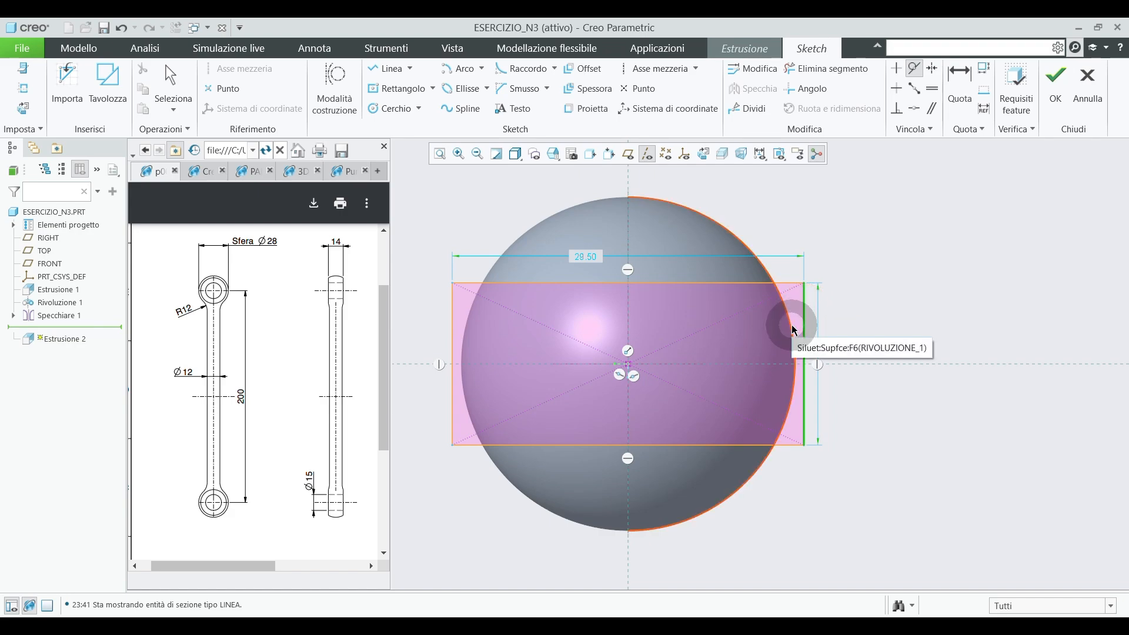
left_click(793, 330)
middle_click(868, 301)
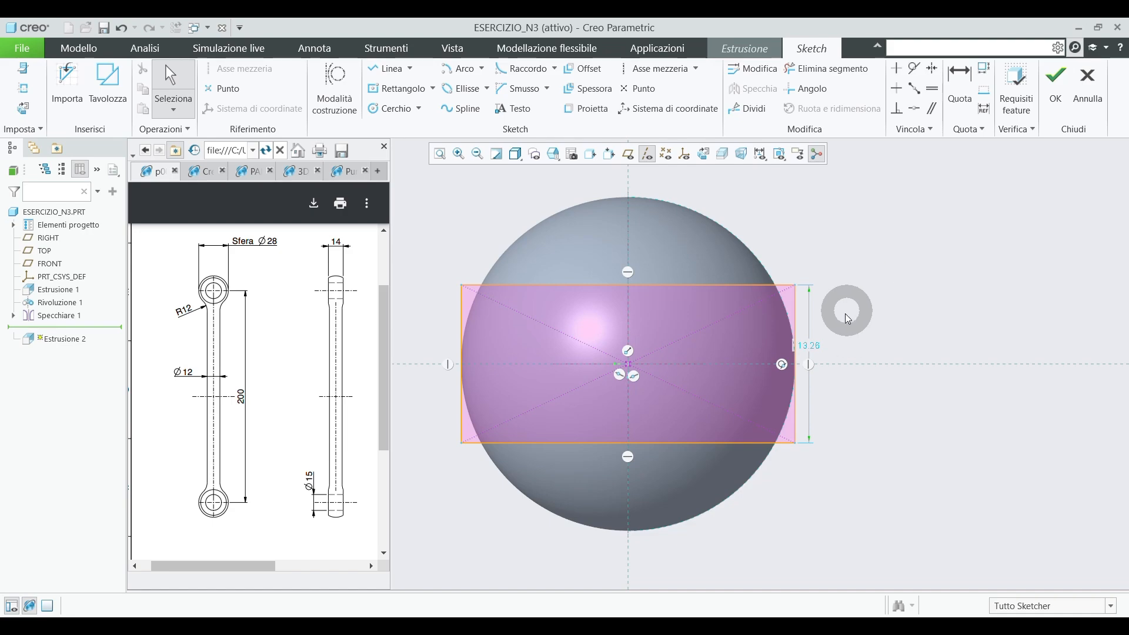
Set the rectangle's height to 14 mm and finish the sketch.
double_click(813, 349)
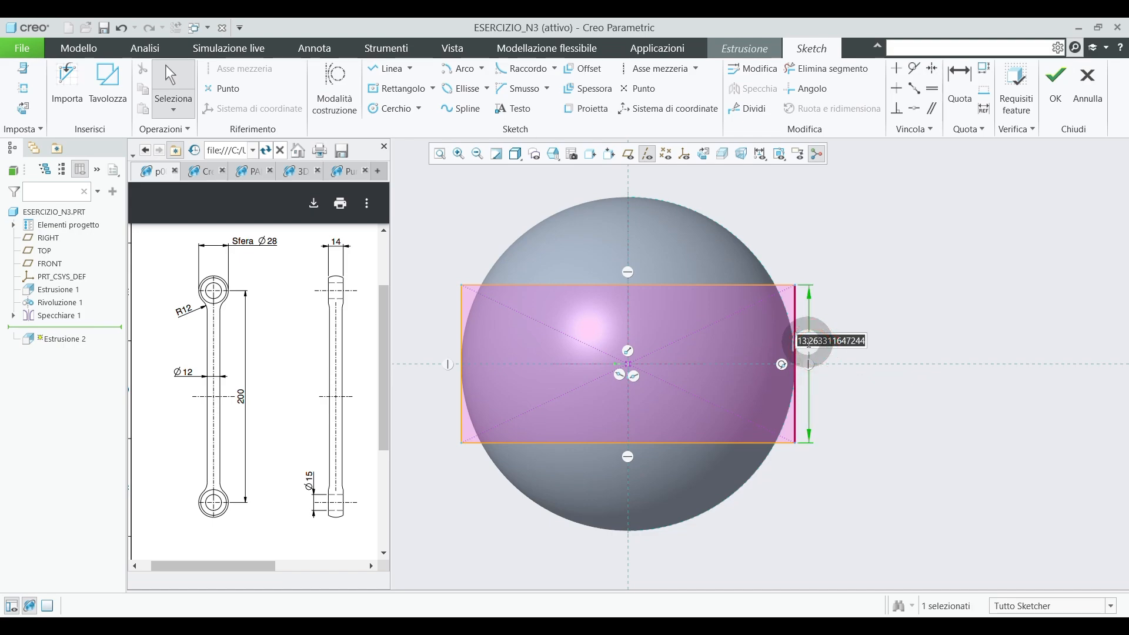
type("1")
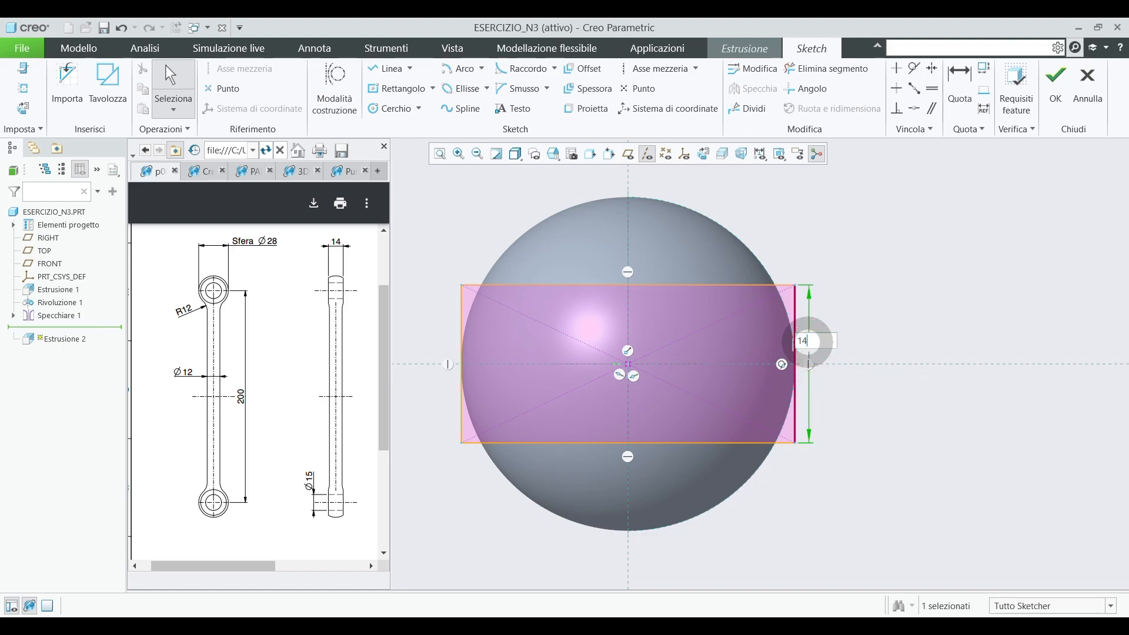
type("4")
key("Return")
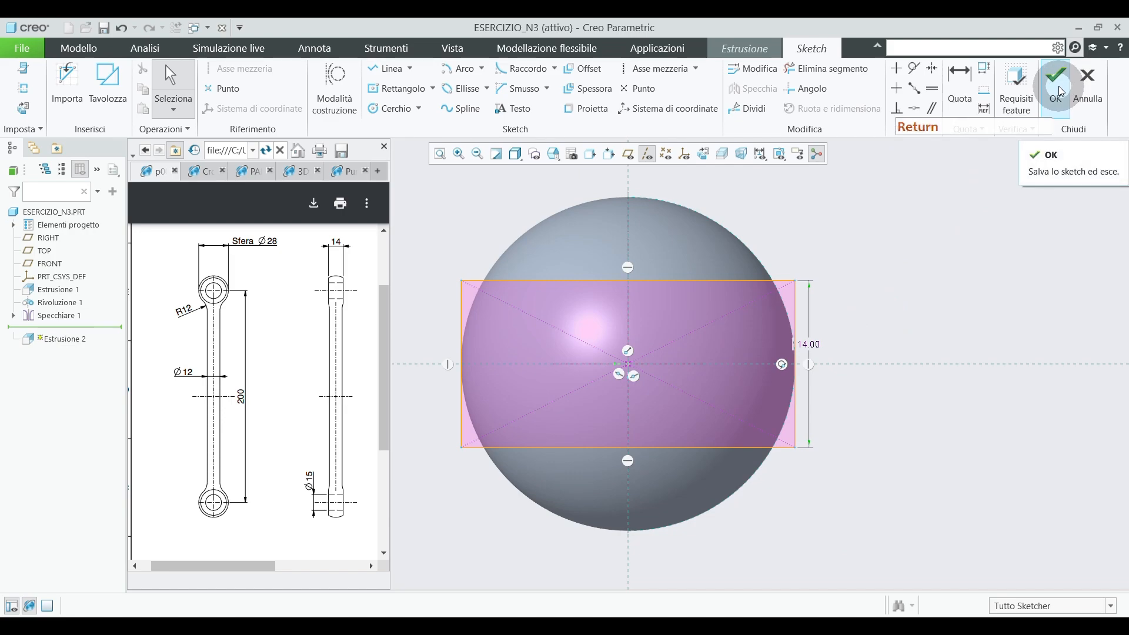
scroll(877, 290, "up", 3)
mouse_move(876, 289)
middle_mouse_down()
mouse_move(817, 325)
mouse_move(852, 321)
mouse_move(899, 283)
mouse_move(882, 239)
mouse_move(863, 247)
middle_mouse_up()
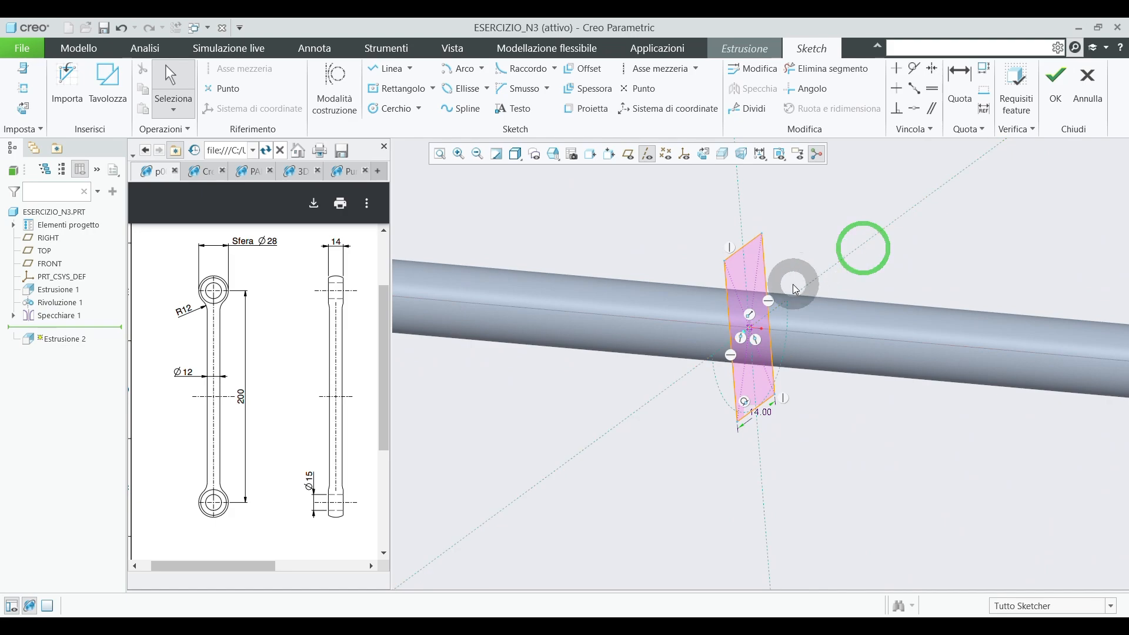
scroll(792, 285, "up", 5)
scroll(948, 299, "down", 3)
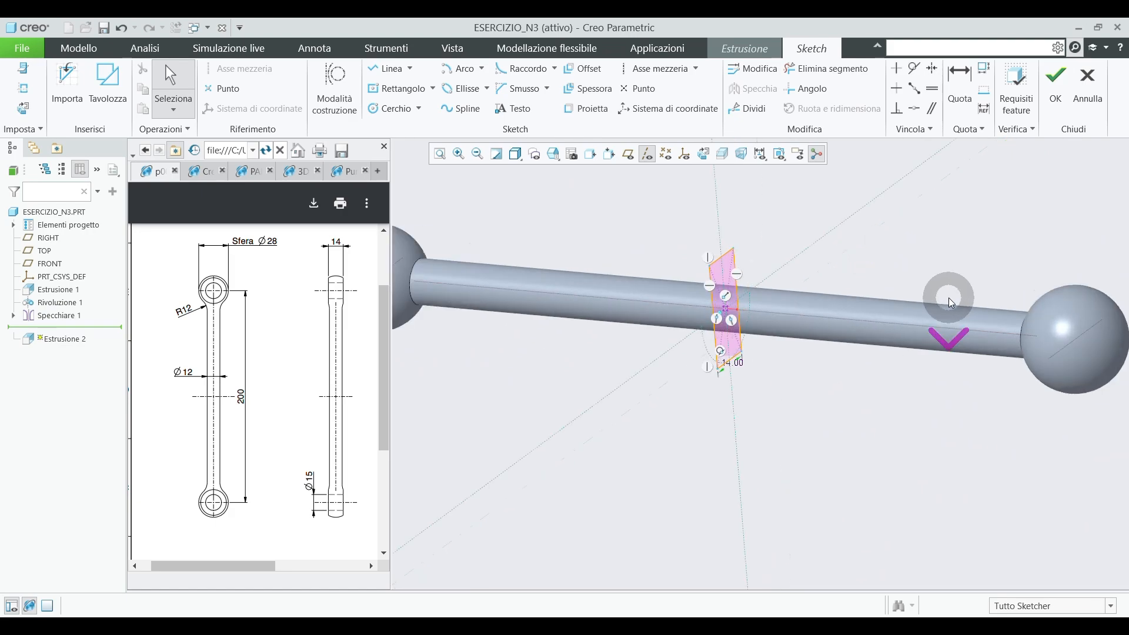
left_click(1055, 83)
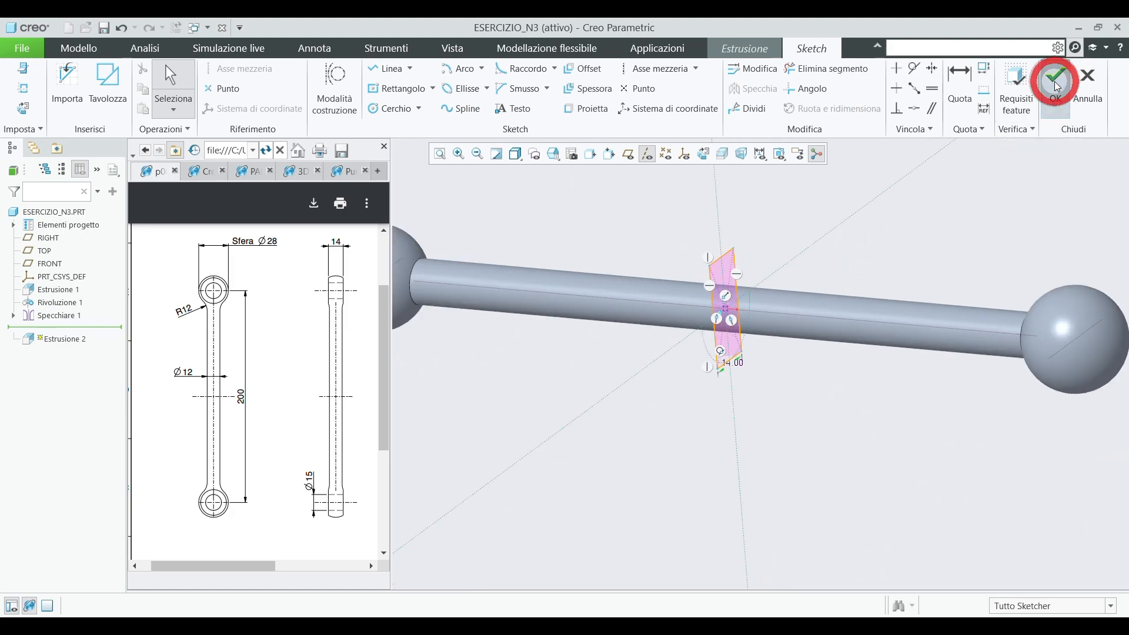
scroll(613, 349, "up", 2)
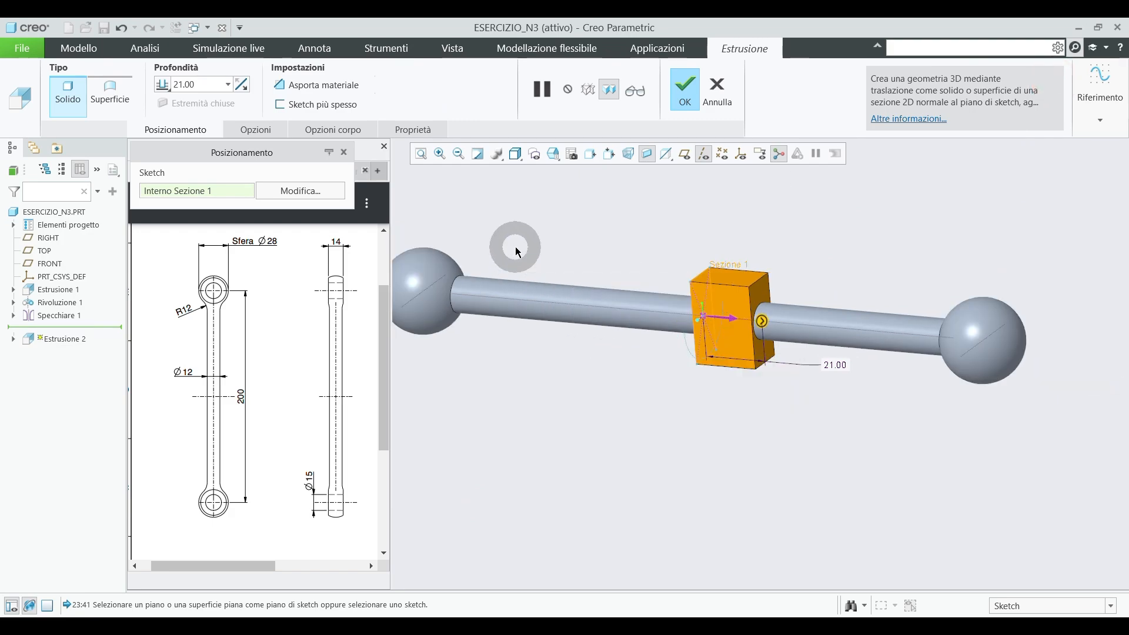
Change the extrusion to remove material and set its depth to through all on the first side.
left_click(331, 93)
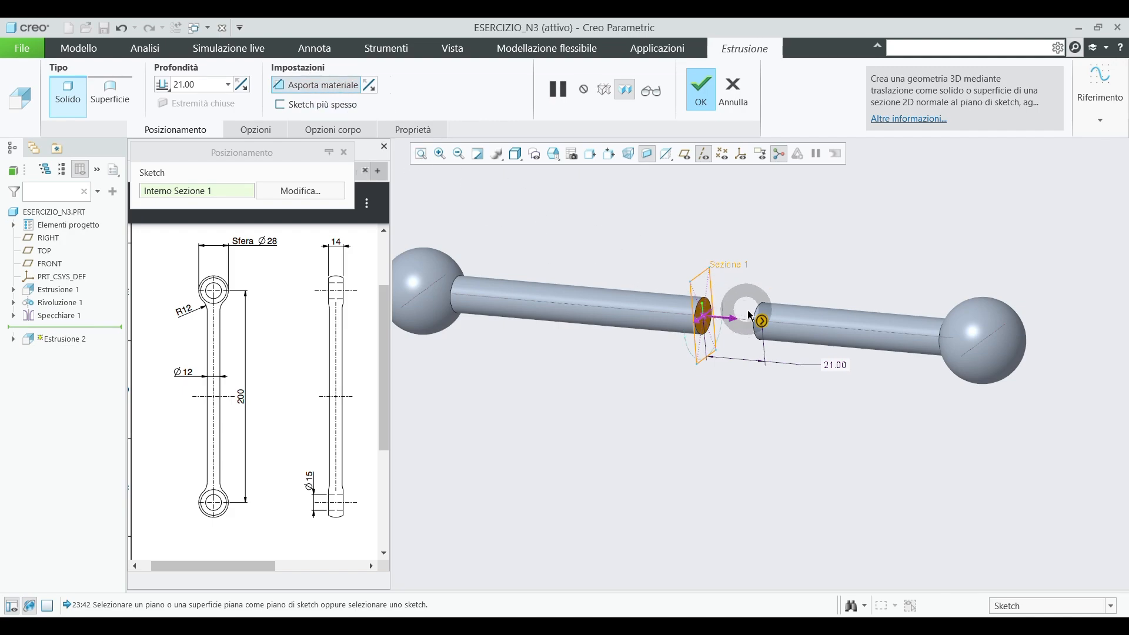
right_click(765, 327)
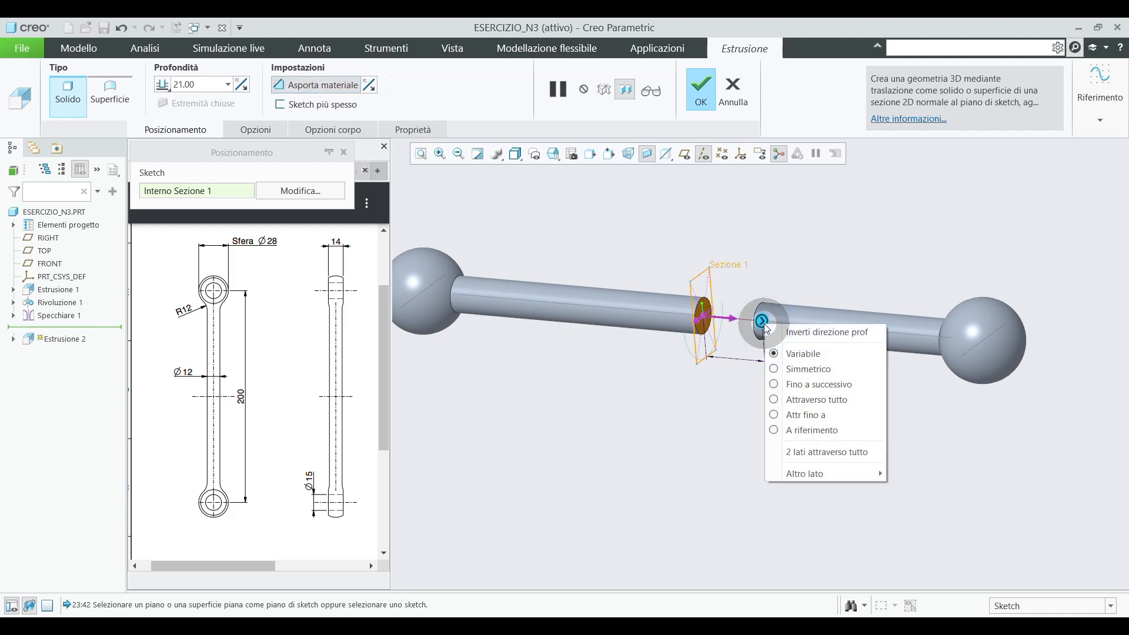
left_click(794, 397)
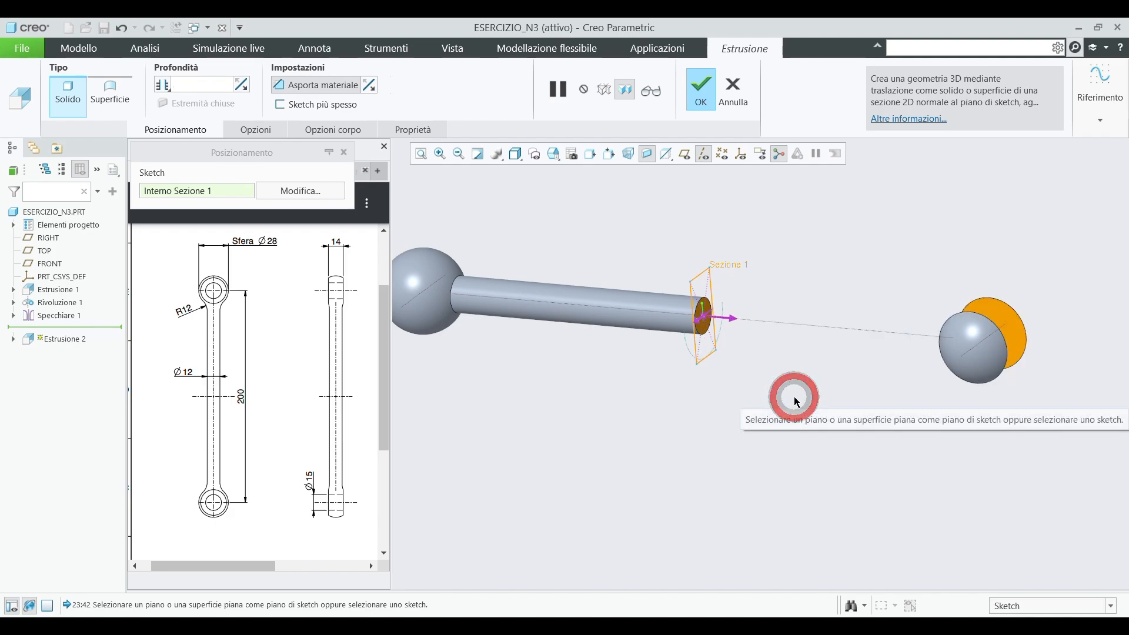
Flip the cut's material side so that it removes the material outside the rectangular profile.
middle_click_drag(975, 286, 945, 302)
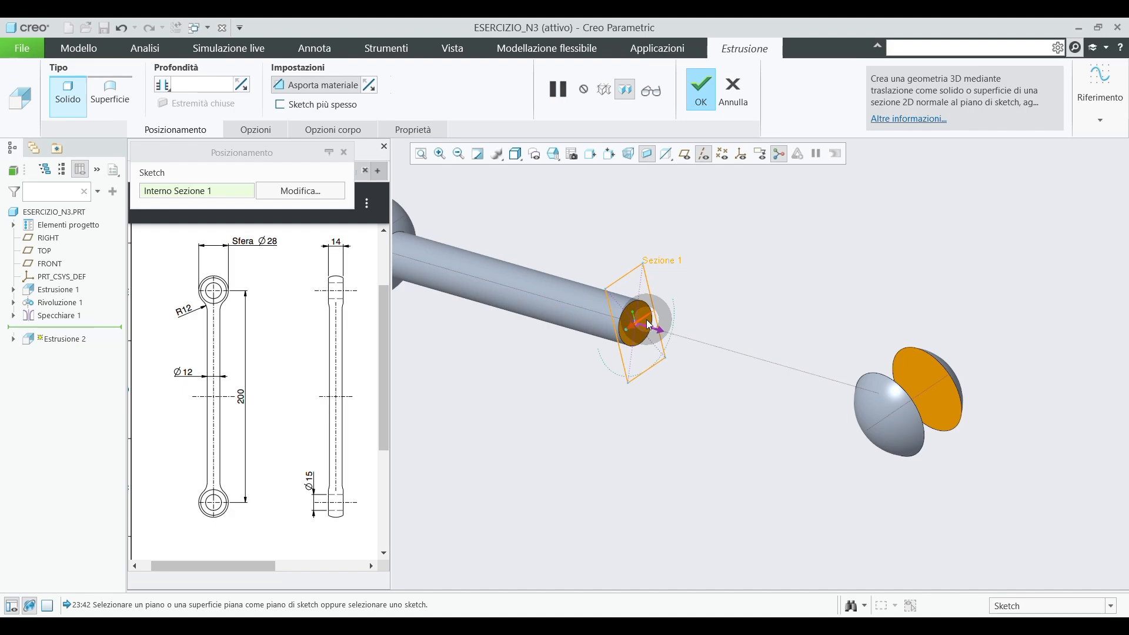
middle_click_drag(649, 325, 721, 323)
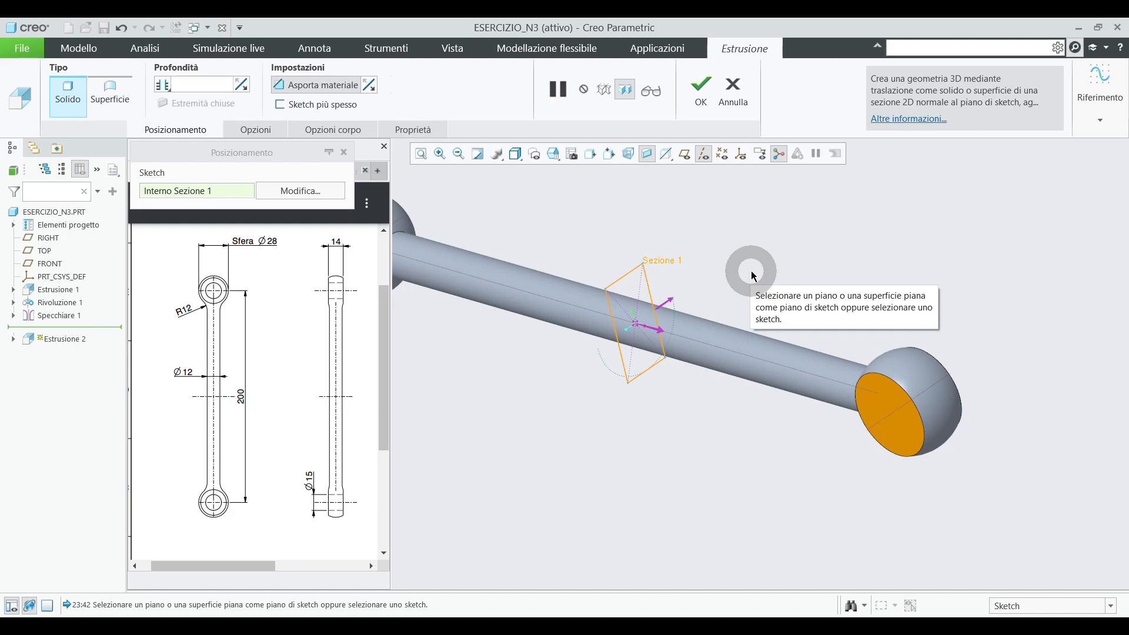
left_click(369, 87)
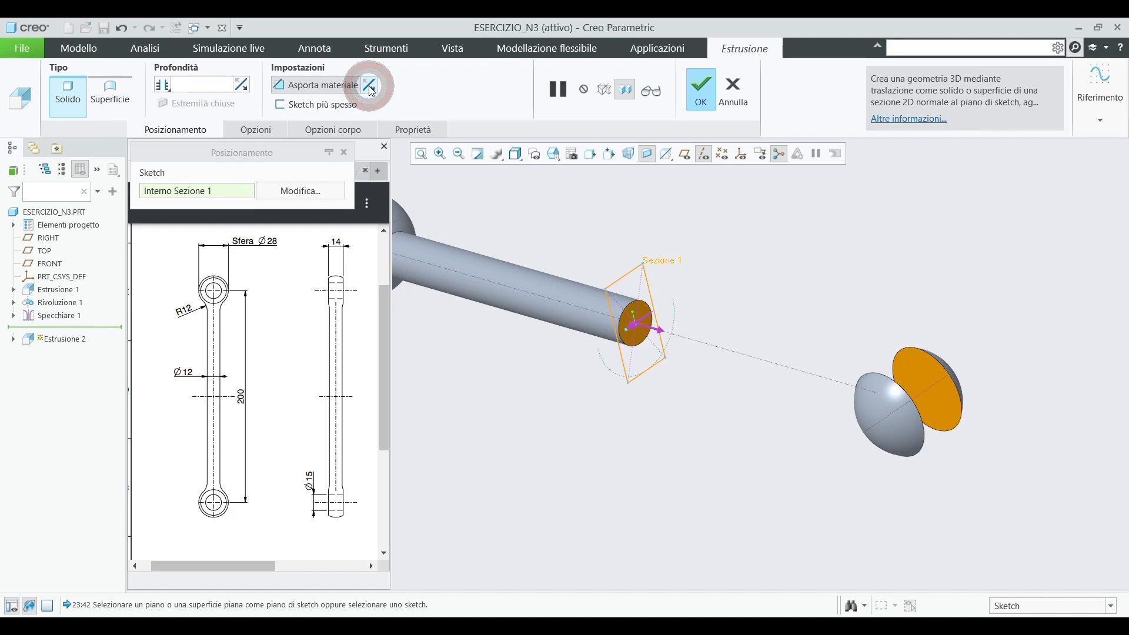
left_click(370, 88)
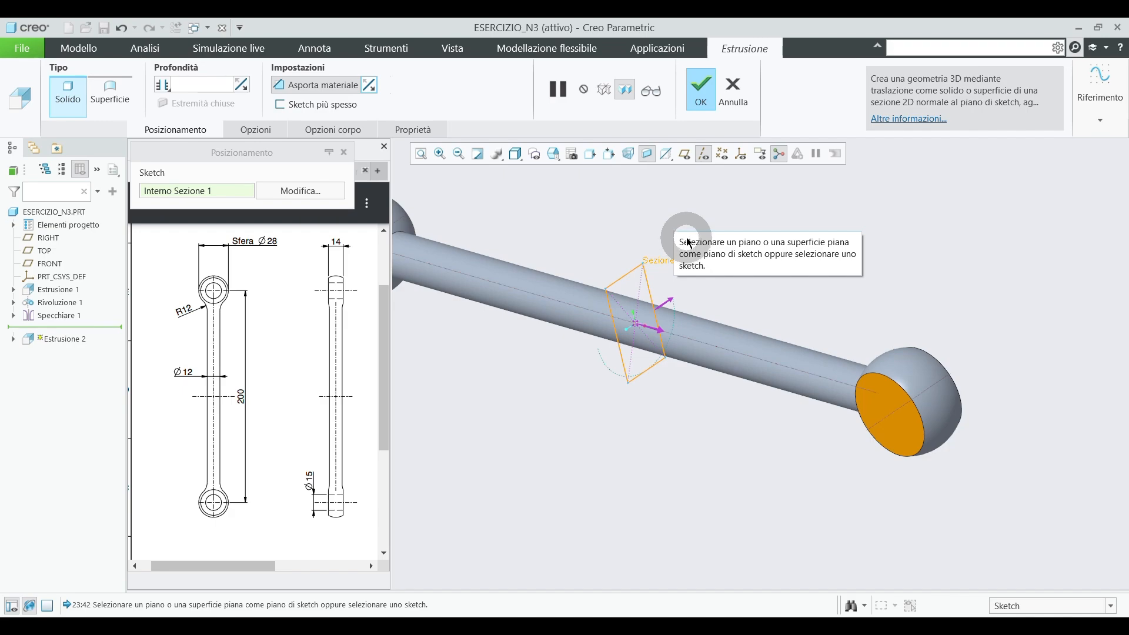
Set the cut's second side to through all as well and complete the feature.
scroll(765, 284, "down", 2)
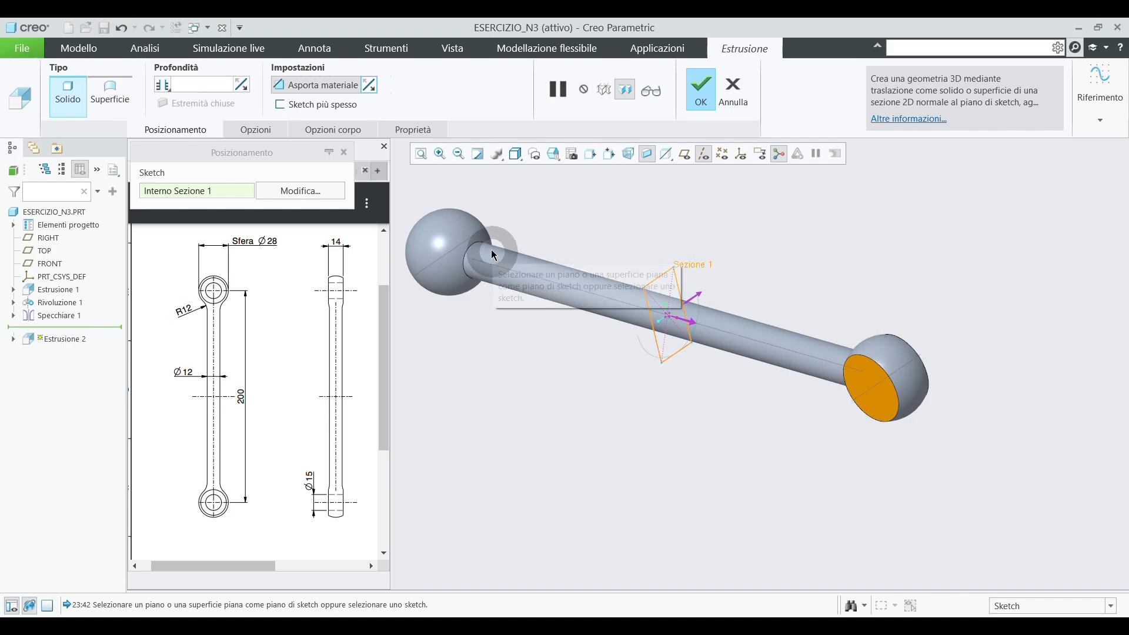
left_click(261, 135)
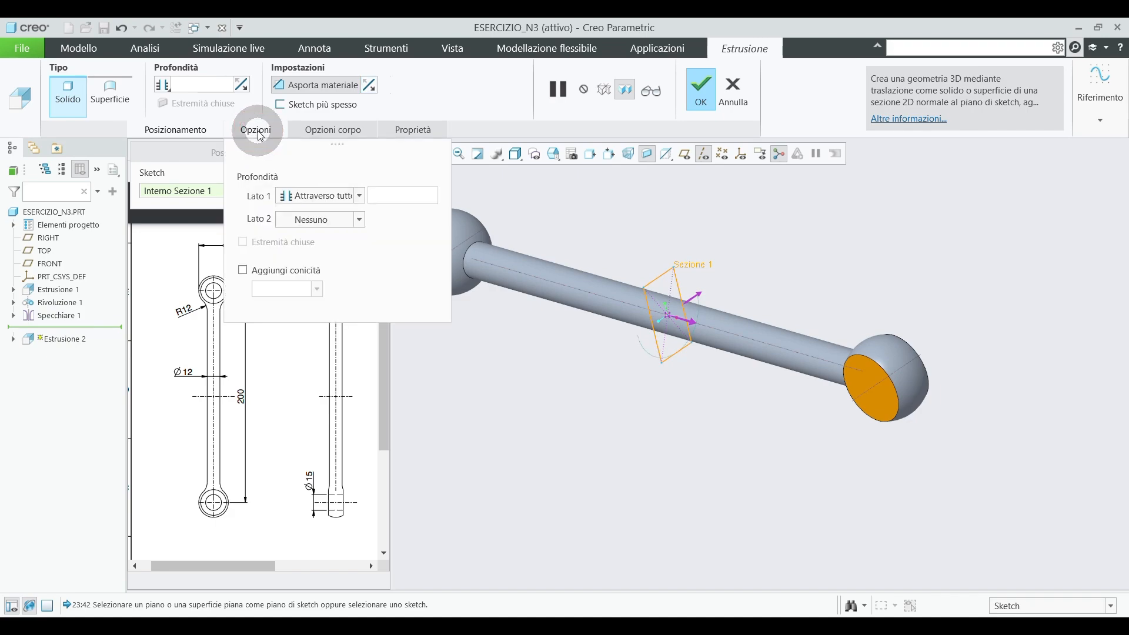
left_click(360, 221)
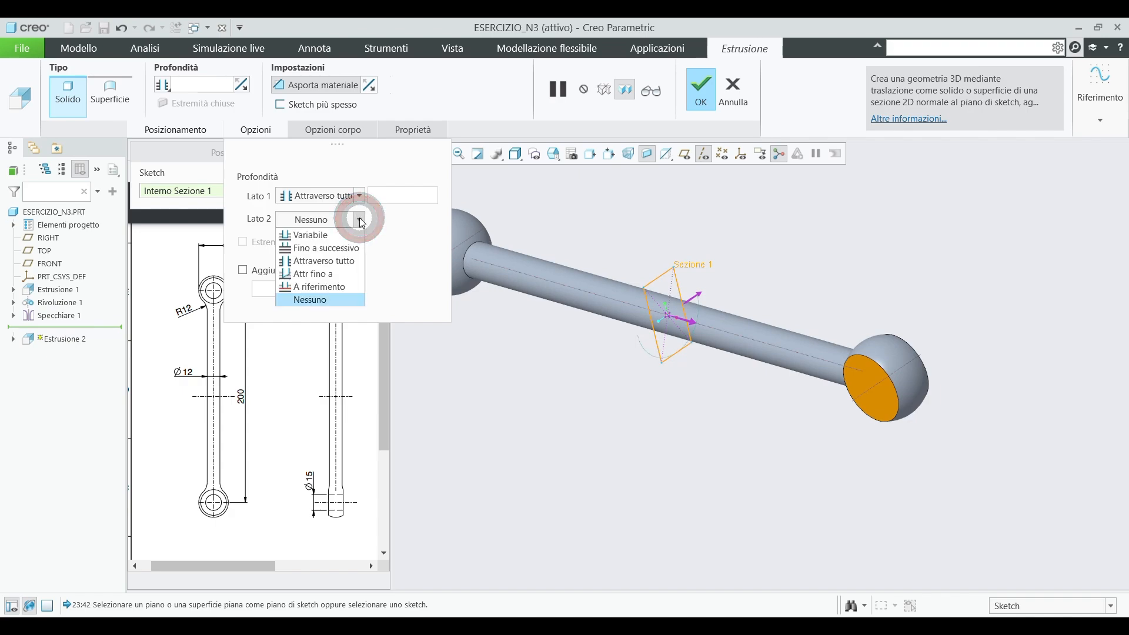
left_click(359, 261)
scroll(826, 264, "up", 2)
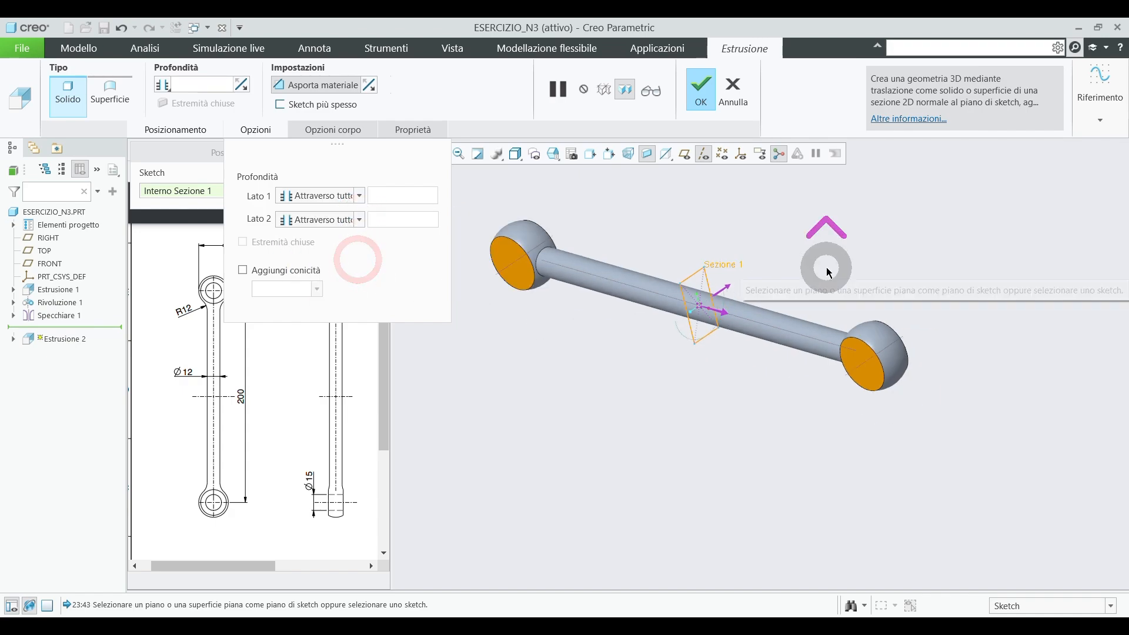
scroll(767, 238, "down", 1)
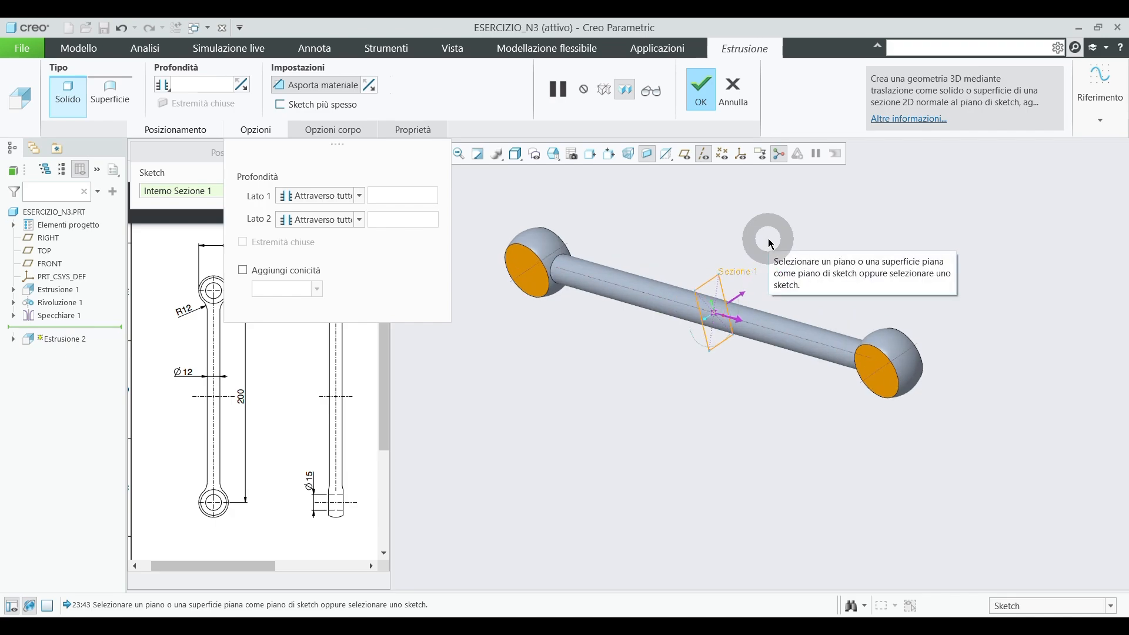
left_click(703, 93)
left_click(816, 282)
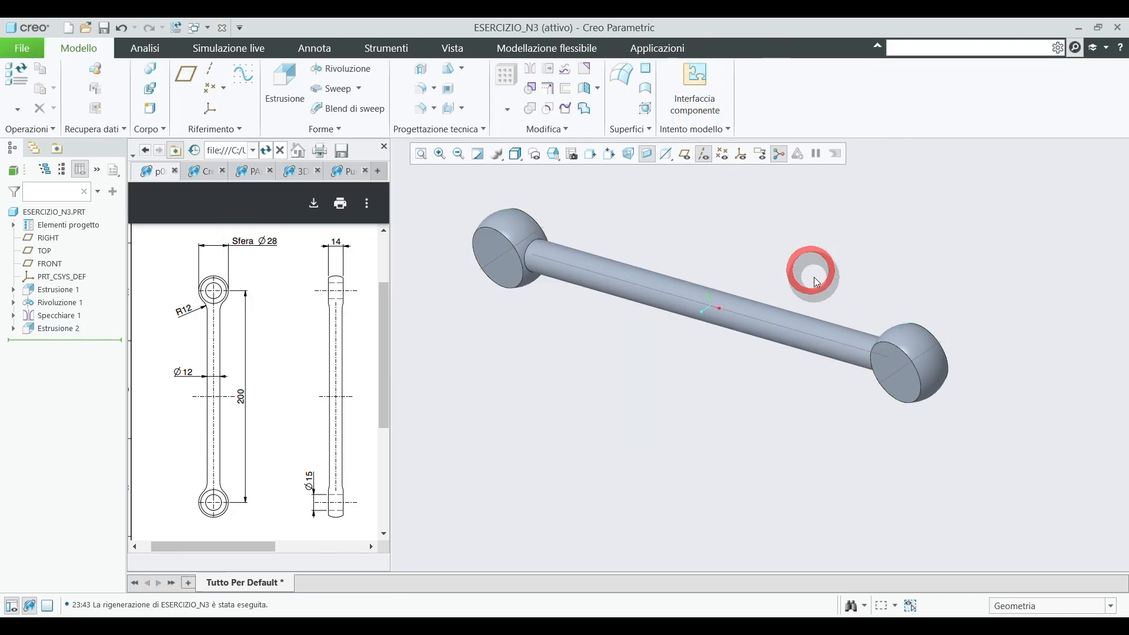
mouse_move(816, 282)
middle_mouse_down()
mouse_move(820, 271)
mouse_move(756, 260)
mouse_move(832, 272)
middle_mouse_up()
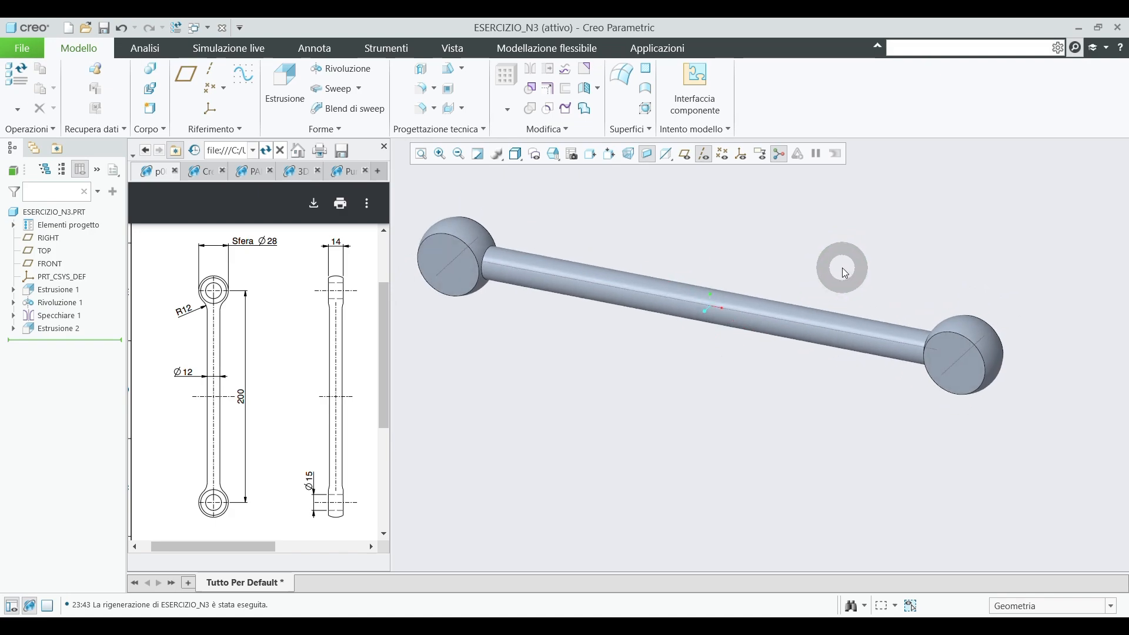
Start a simple flat-profile hole with sketch-based placement, sketching on the flat face of one spherical end.
left_click(421, 69)
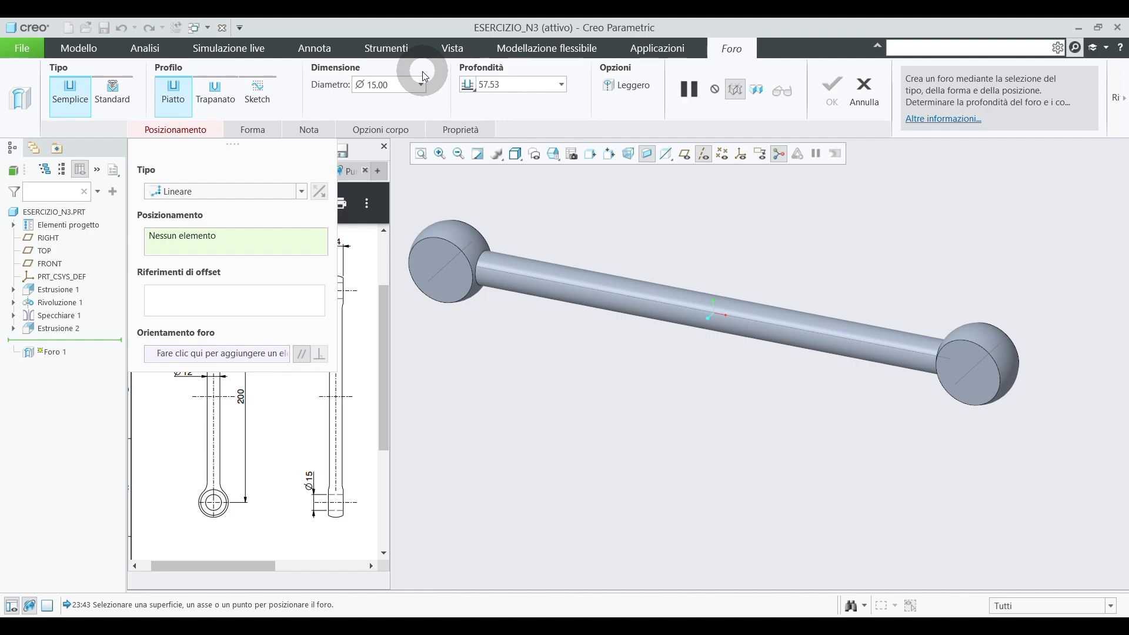
left_click(303, 192)
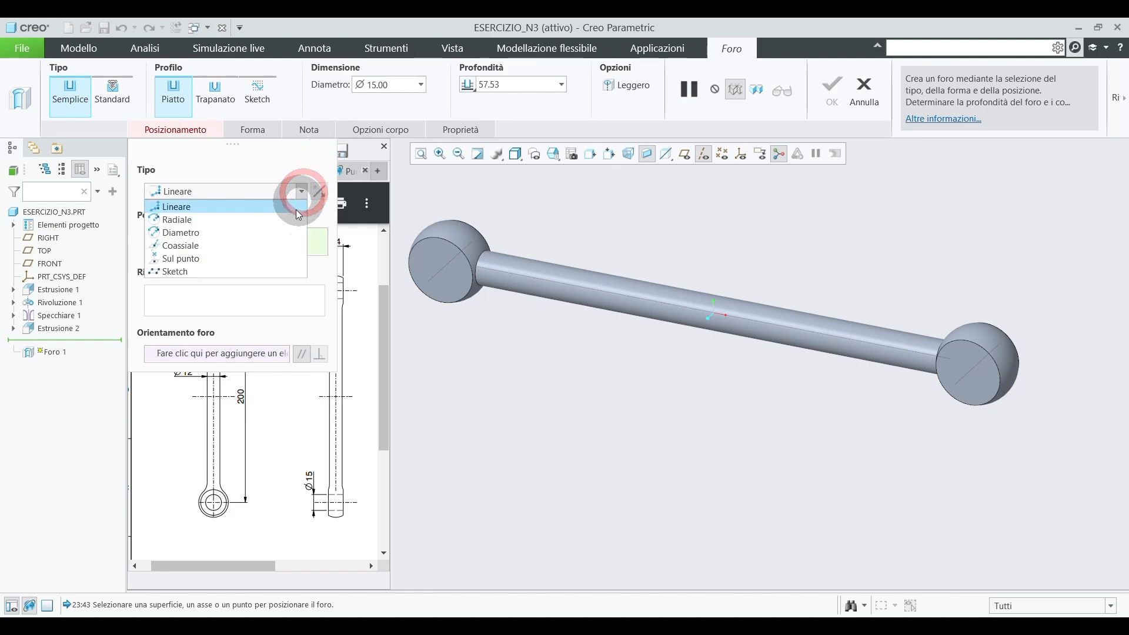
left_click(282, 269)
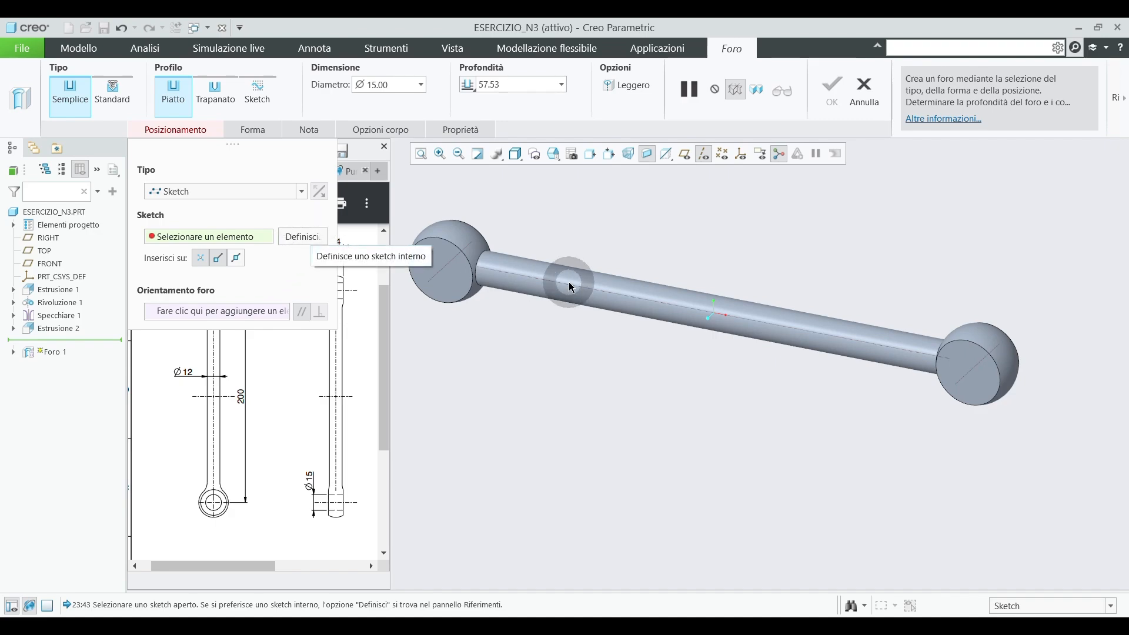
left_click(976, 359)
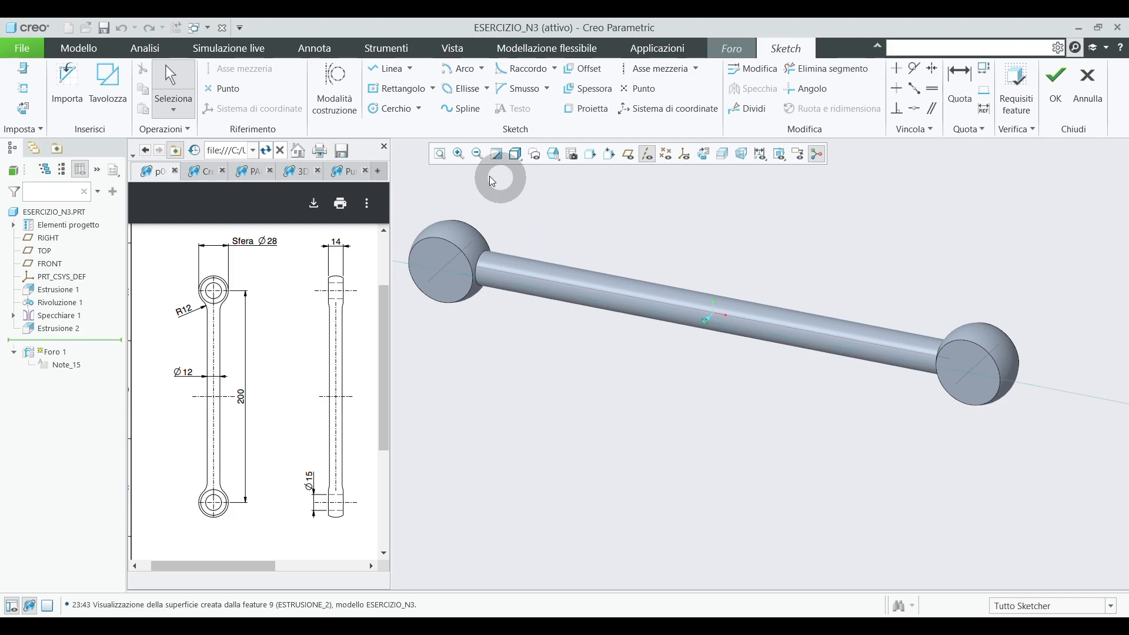
Add the axes of both spherical ends as sketch references.
left_click(24, 88)
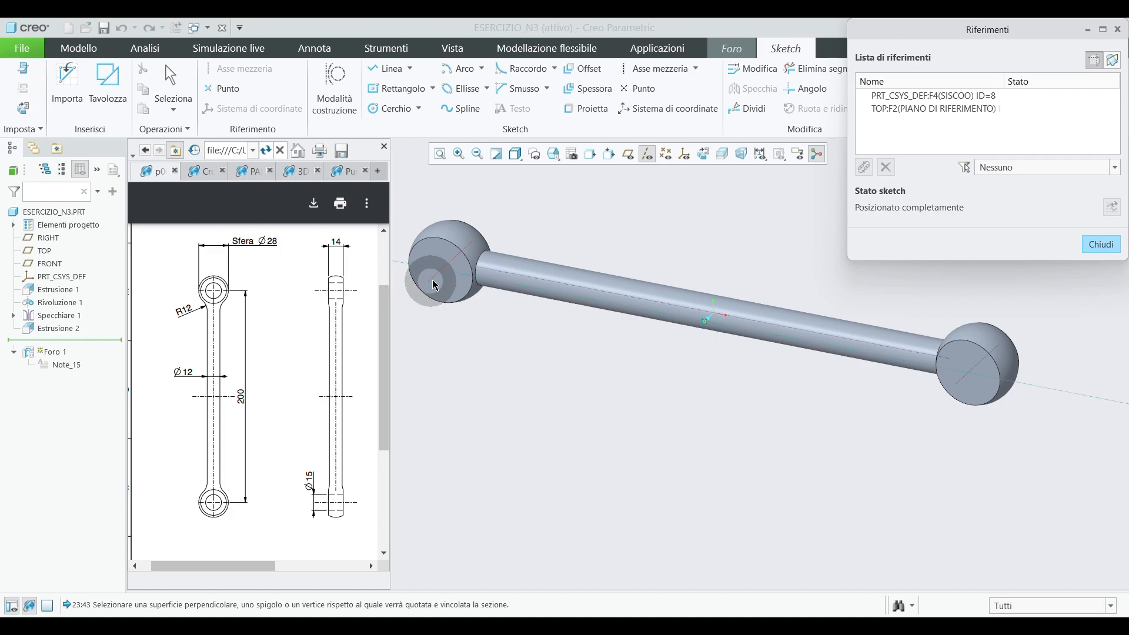
left_click(450, 265)
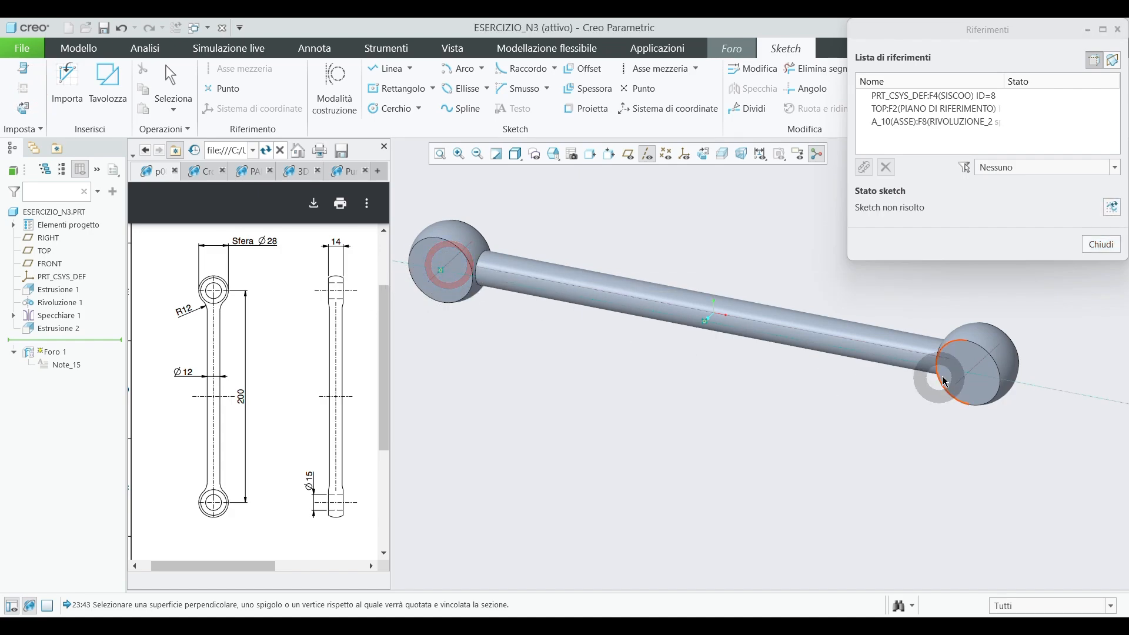
left_click(974, 370)
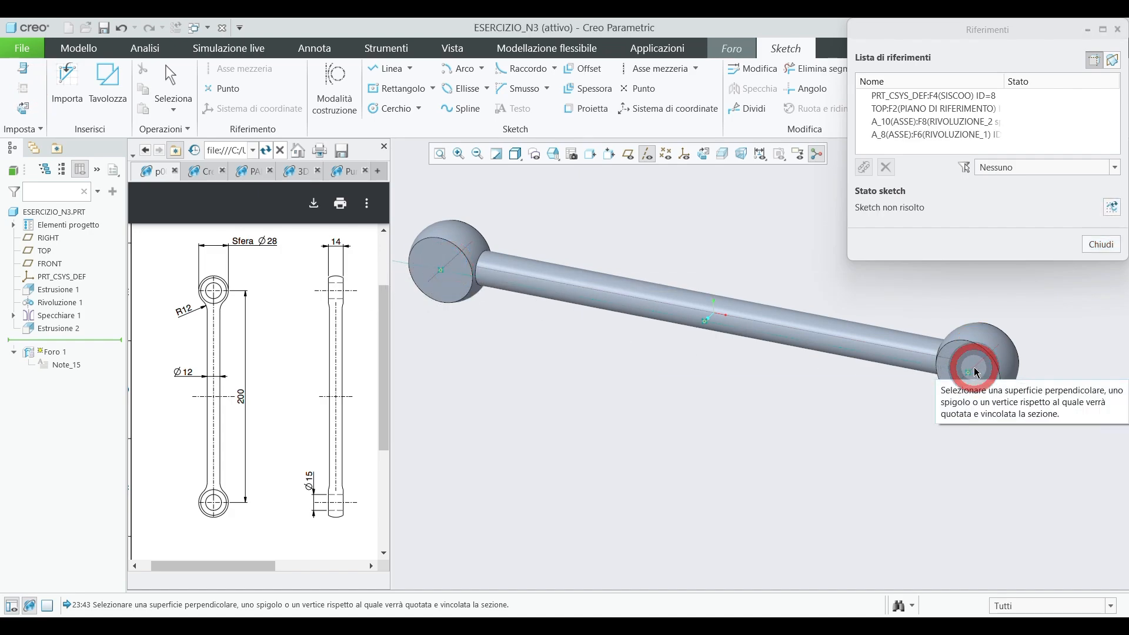
left_click(1096, 247)
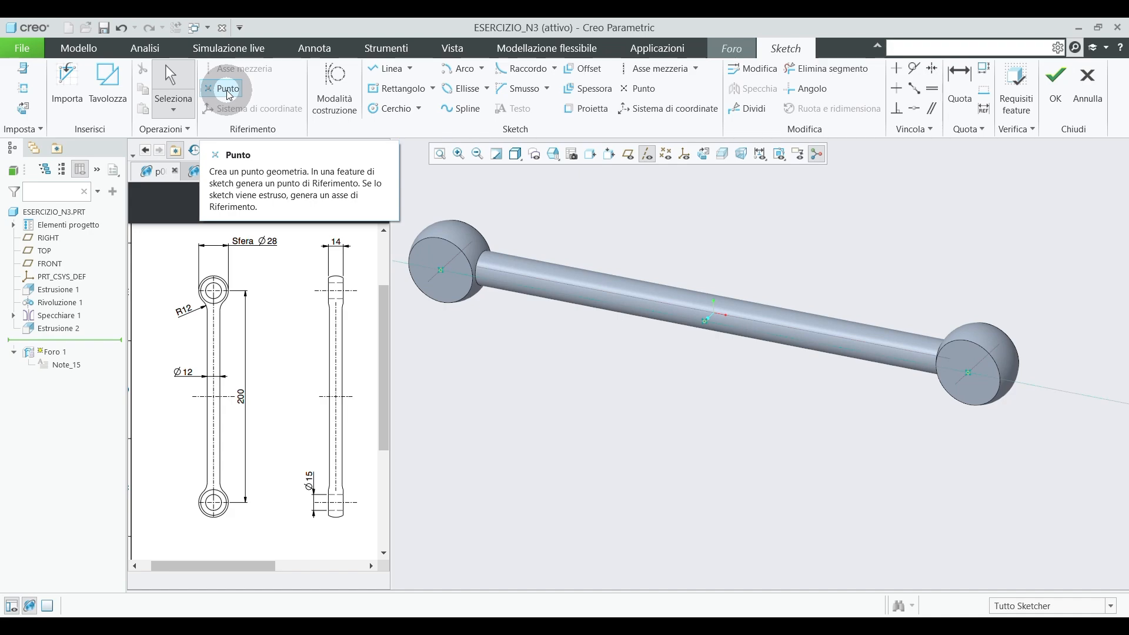
Sketch a line between the two spherical ends' axis points and finish the hole placement sketch.
left_click(381, 68)
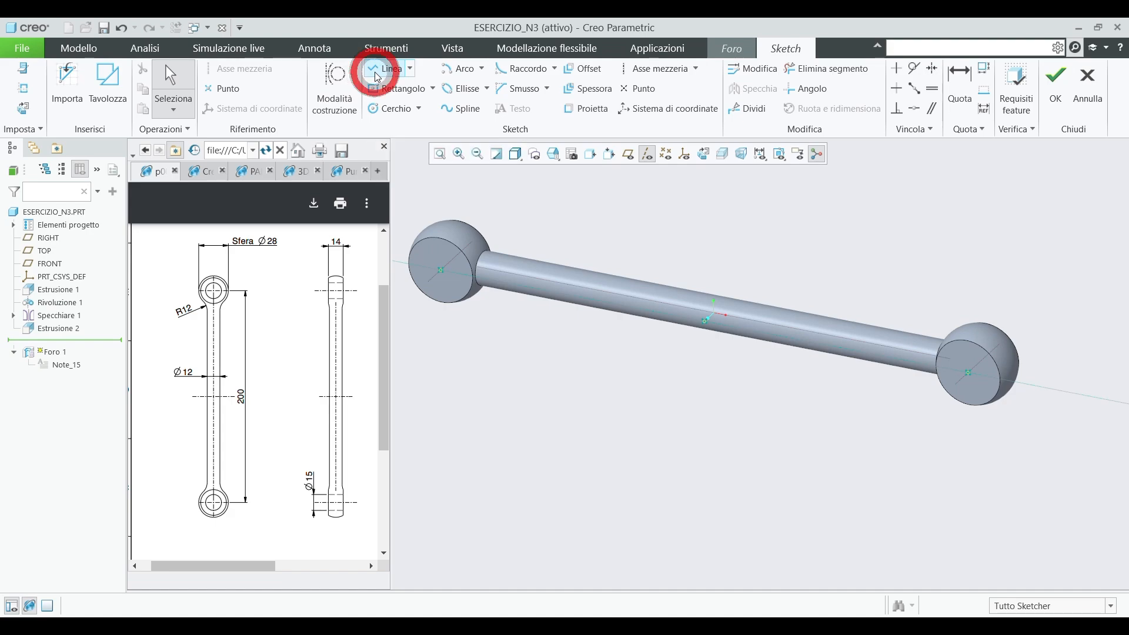
left_click(970, 376)
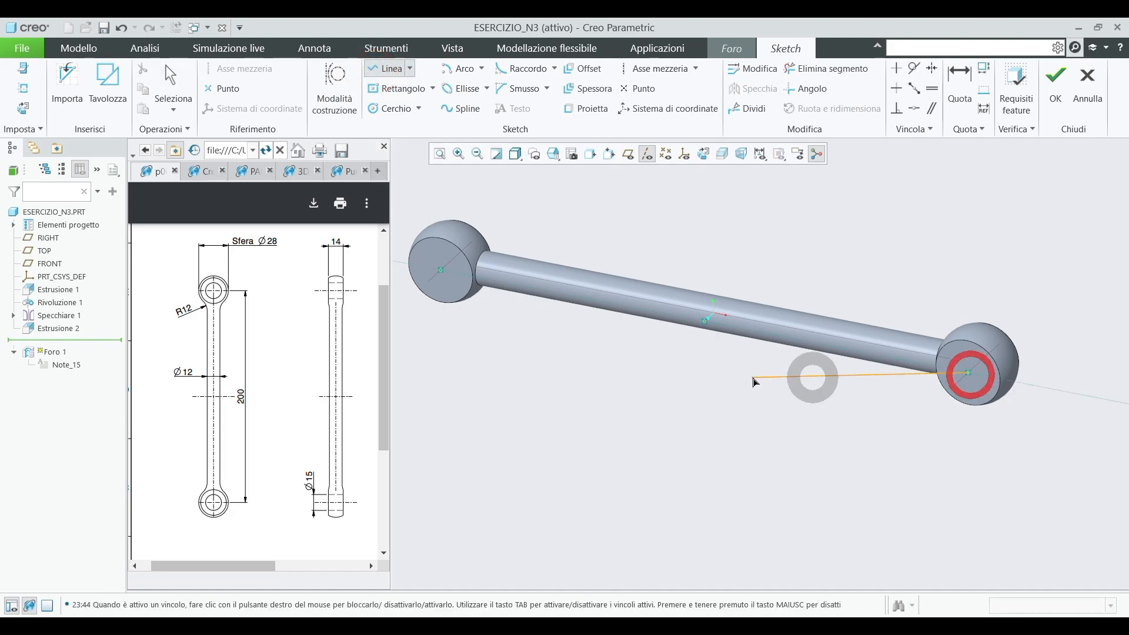
left_click(445, 277)
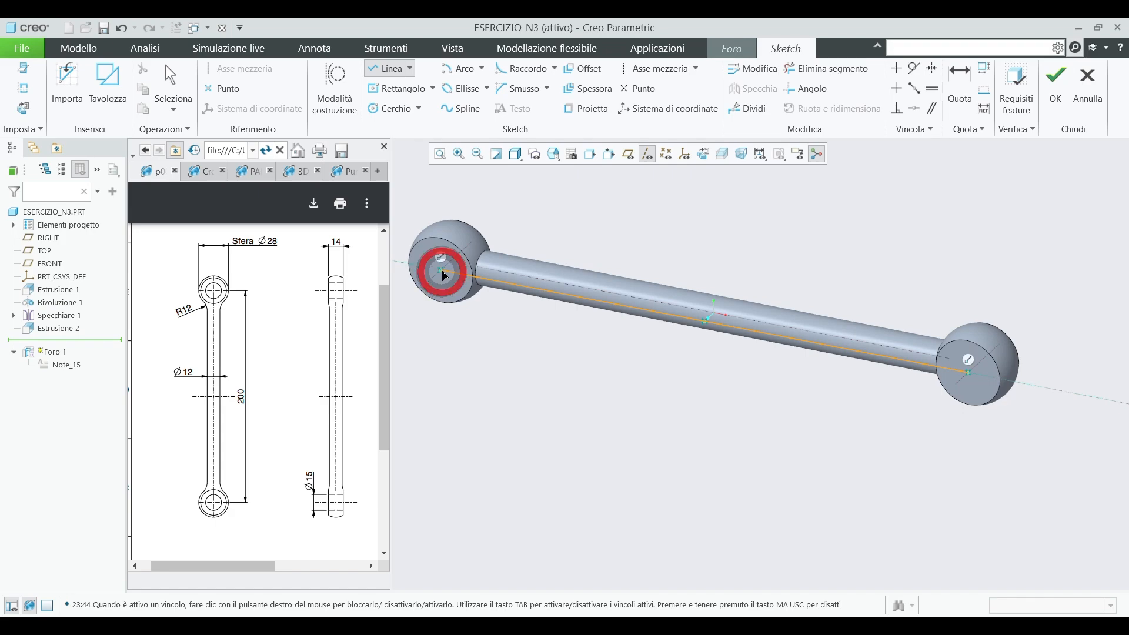
middle_click(613, 226)
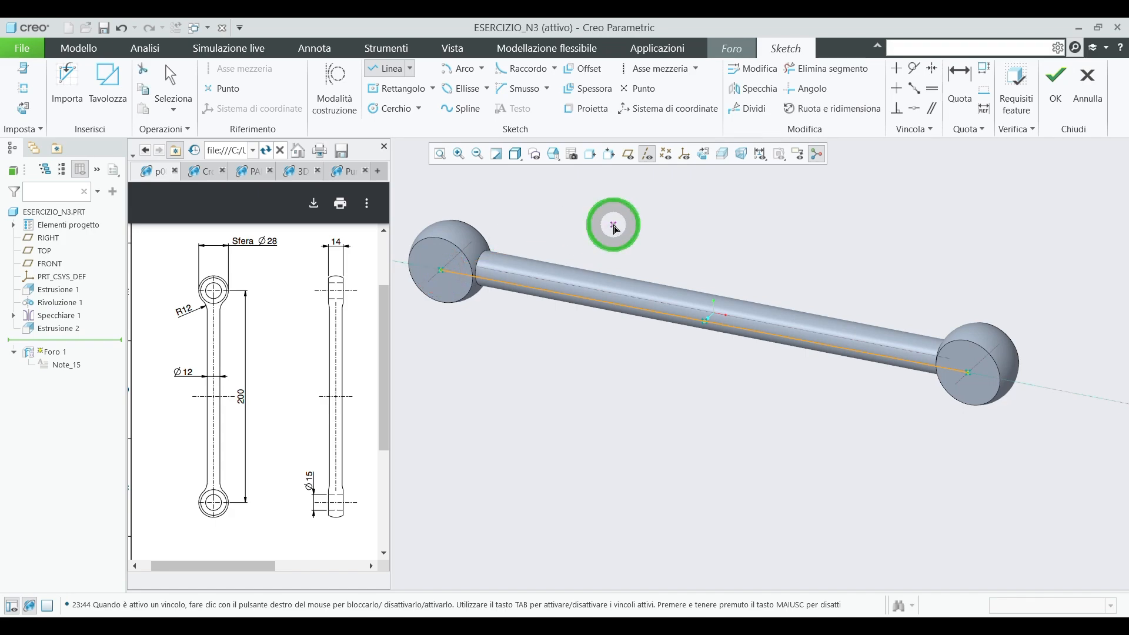
middle_click(614, 230)
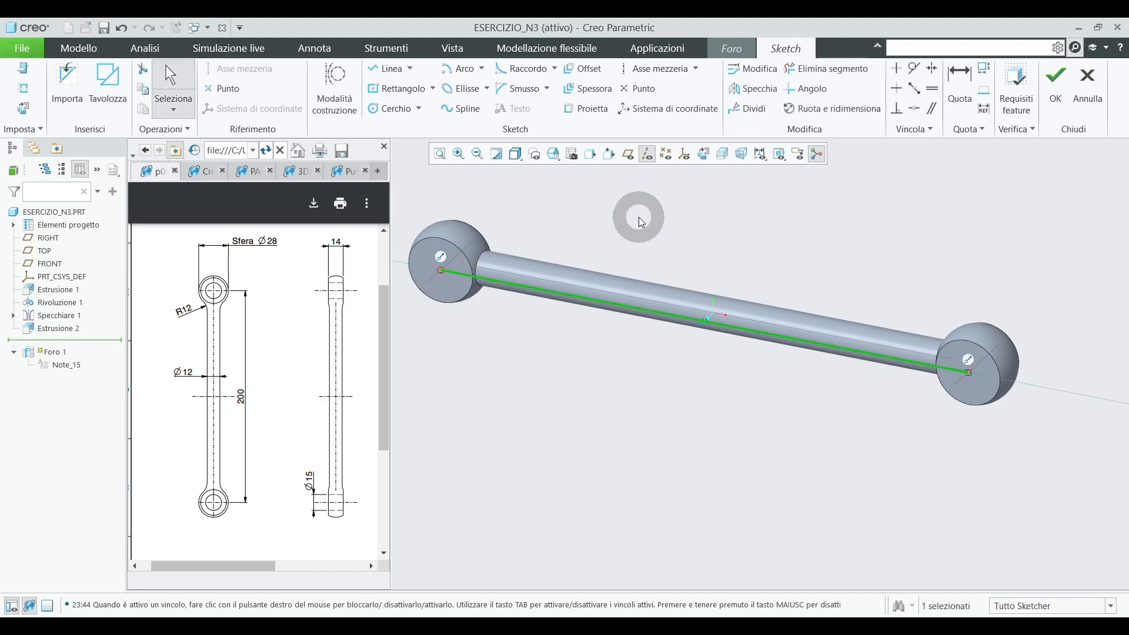
left_click(1060, 85)
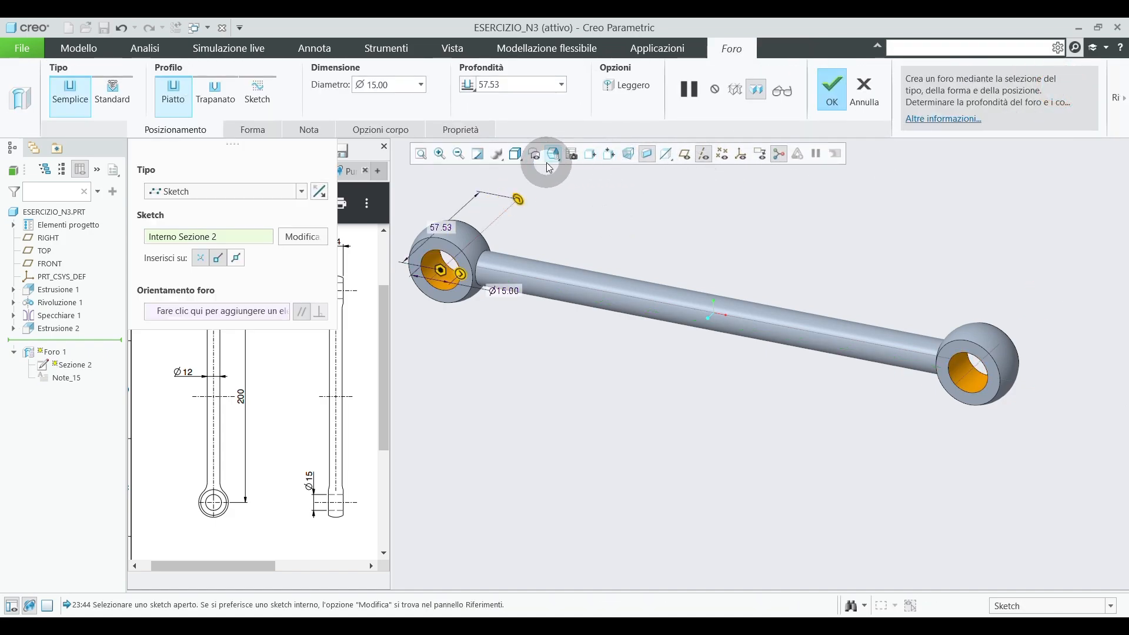
Set the hole diameter to 15 mm.
left_click(402, 88)
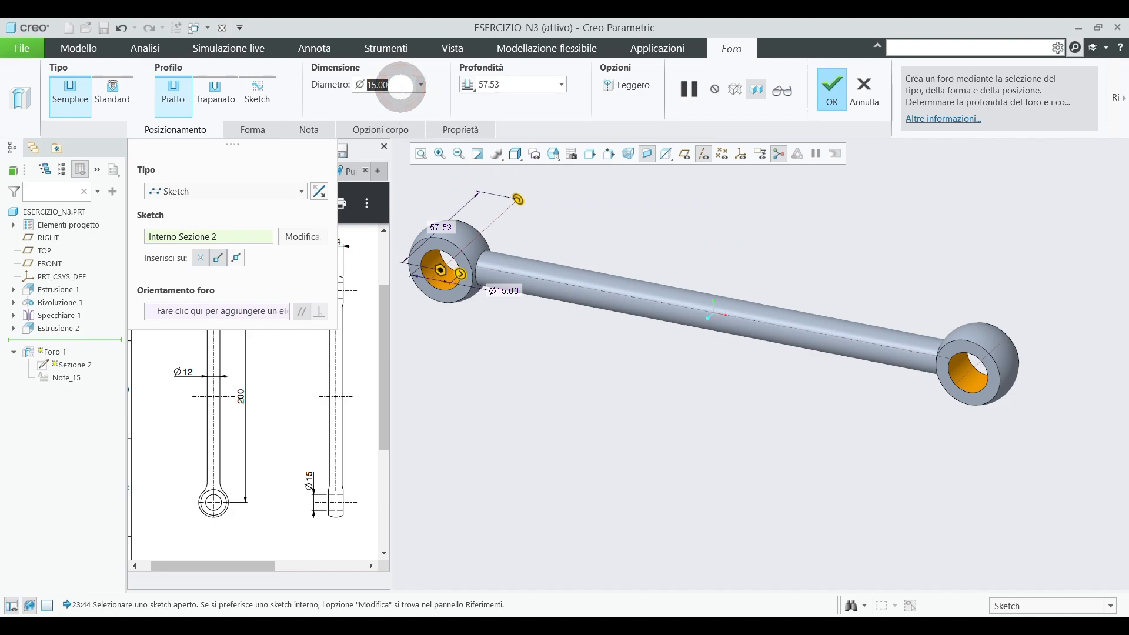
type("1")
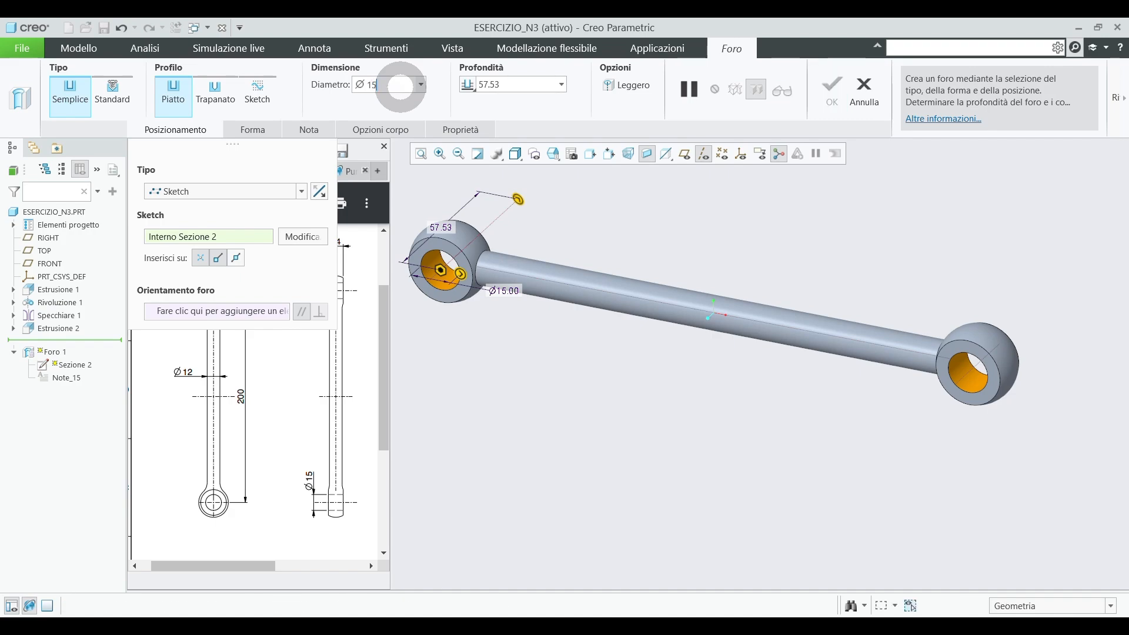
type("5")
key("Return")
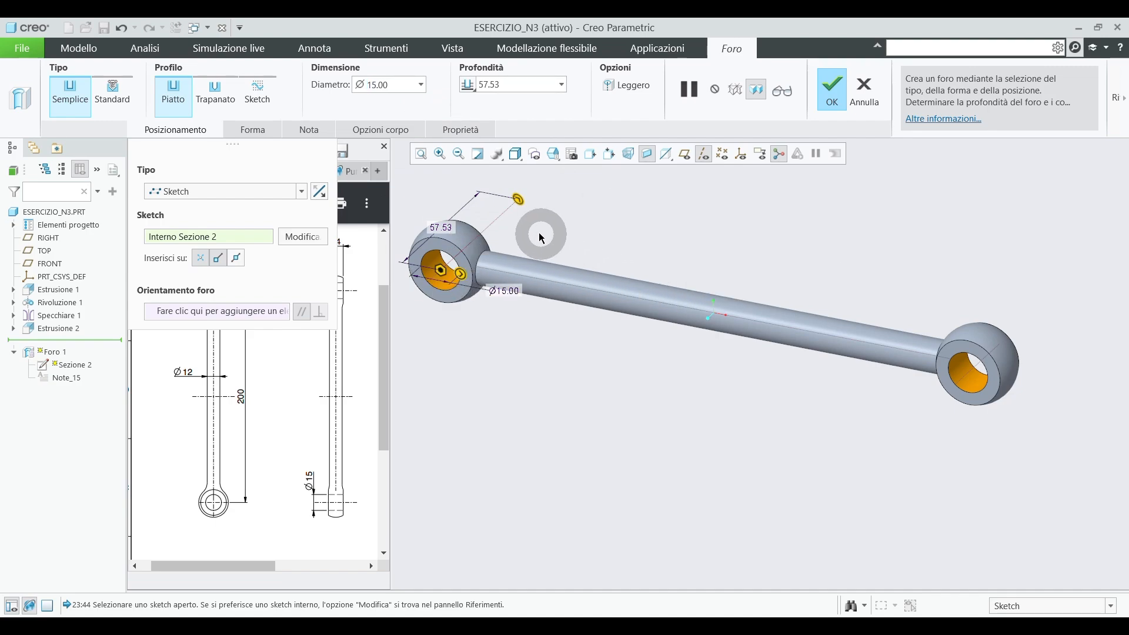
Set the hole depth to through all and complete the hole feature.
right_click(518, 200)
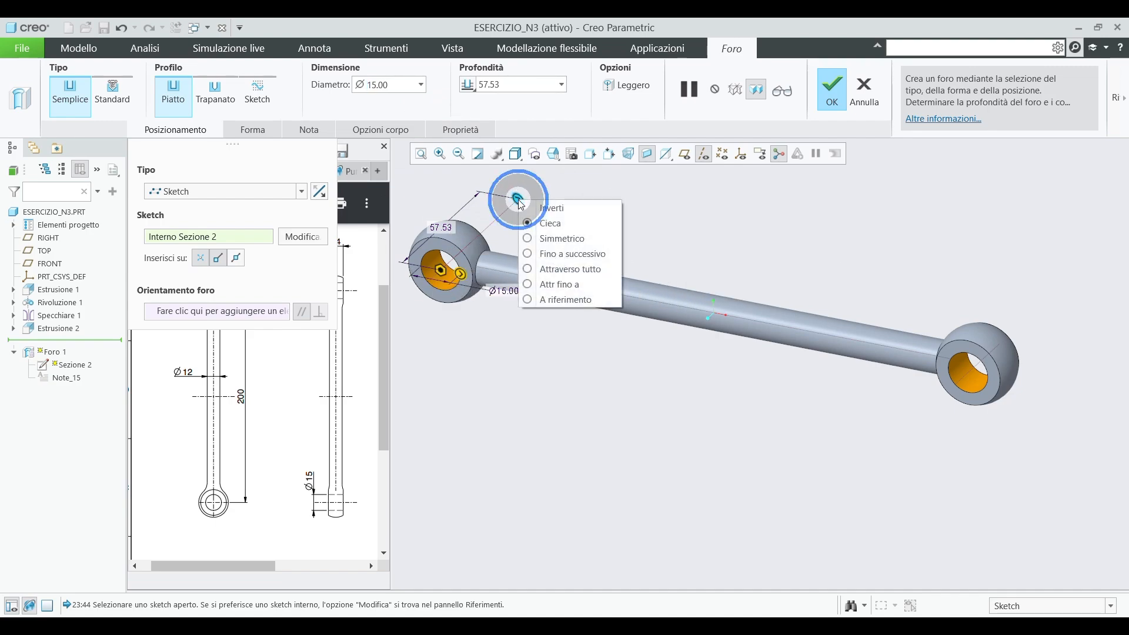
left_click(554, 274)
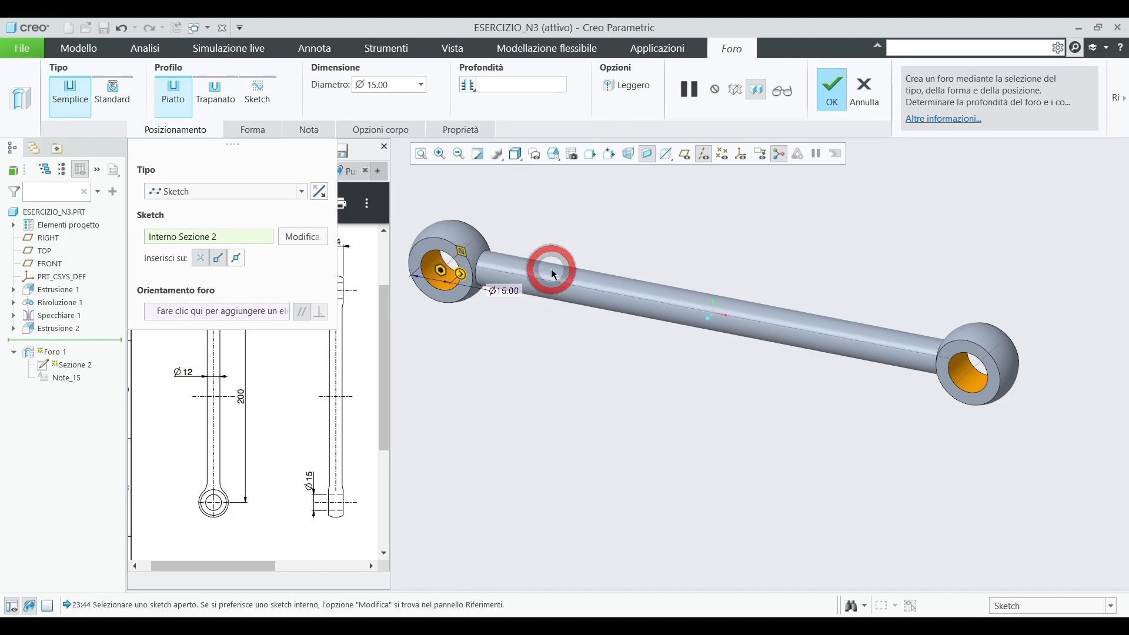
scroll(781, 265, "up", 1)
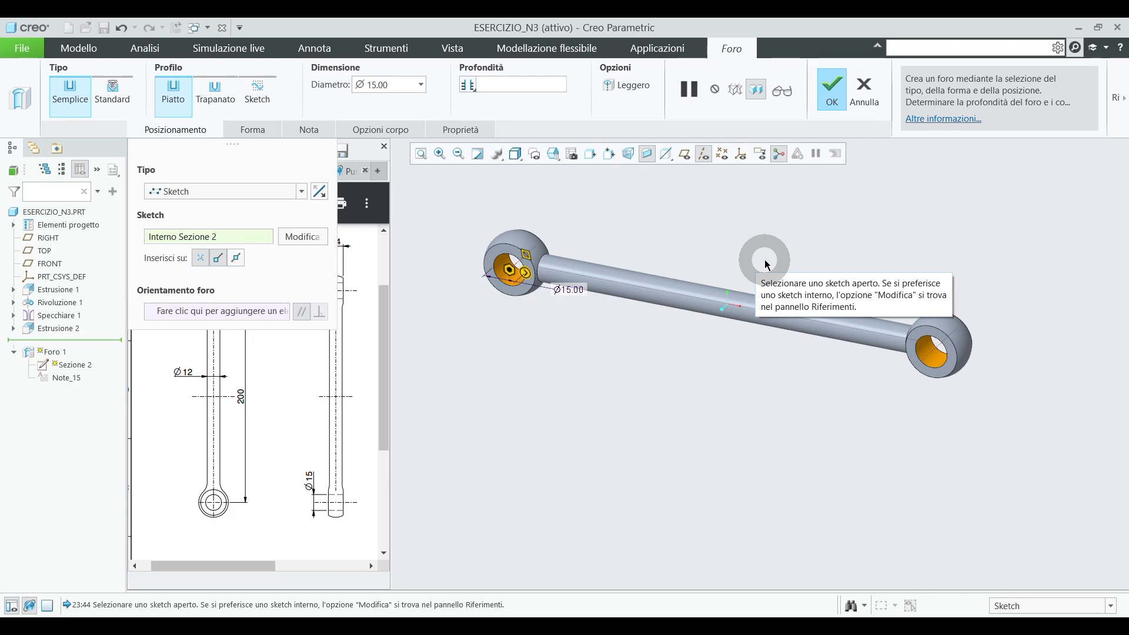
left_click(834, 94)
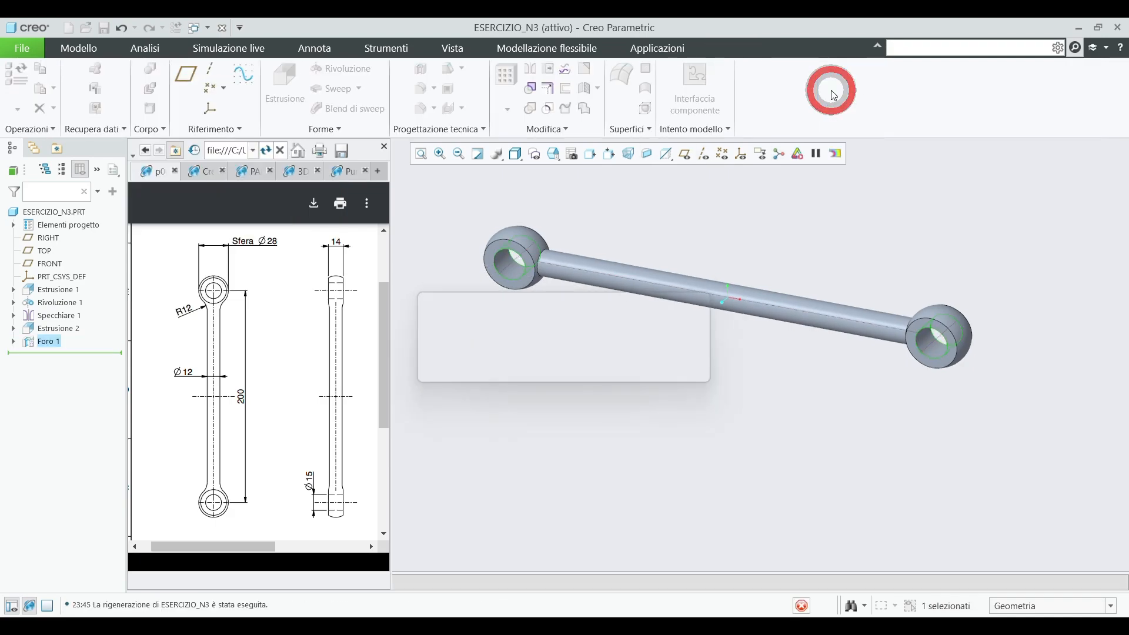
left_click(490, 360)
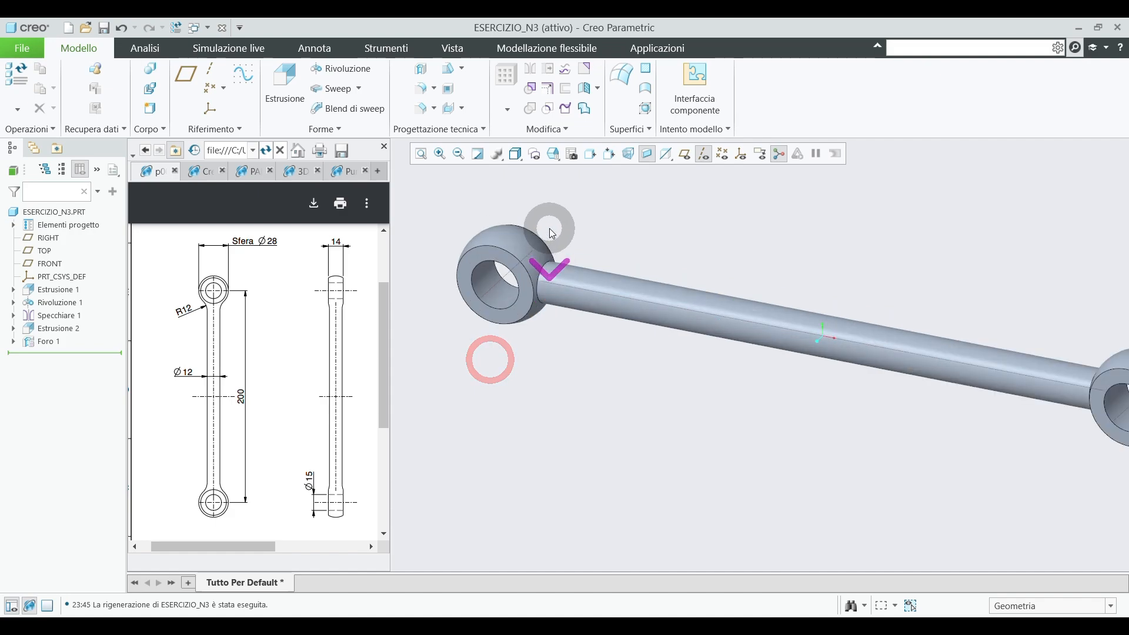
Start a round on both edges where the shaft meets the spherical ends.
scroll(550, 224, "down", 2)
scroll(403, 169, "up", 2)
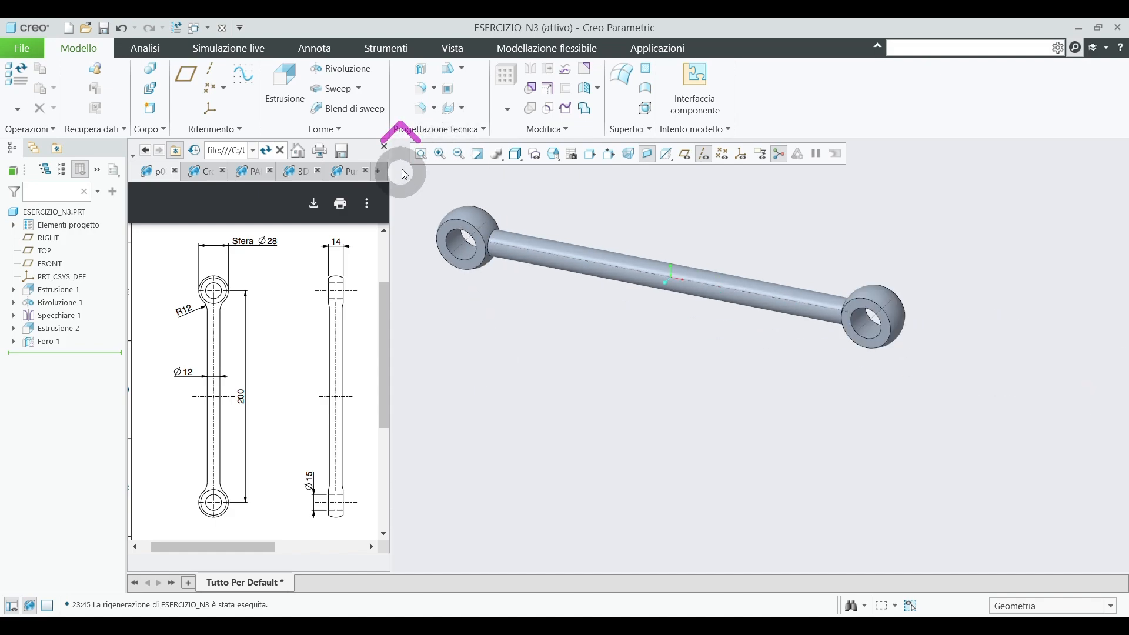
left_click(423, 92)
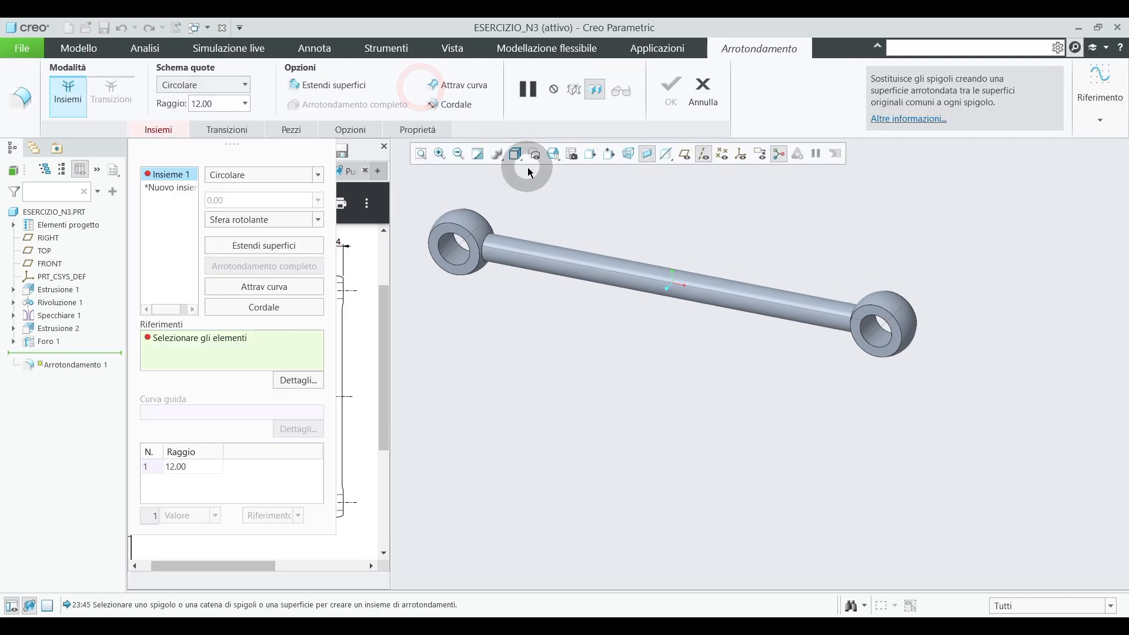
left_click(488, 242)
middle_click_drag(566, 317, 623, 327)
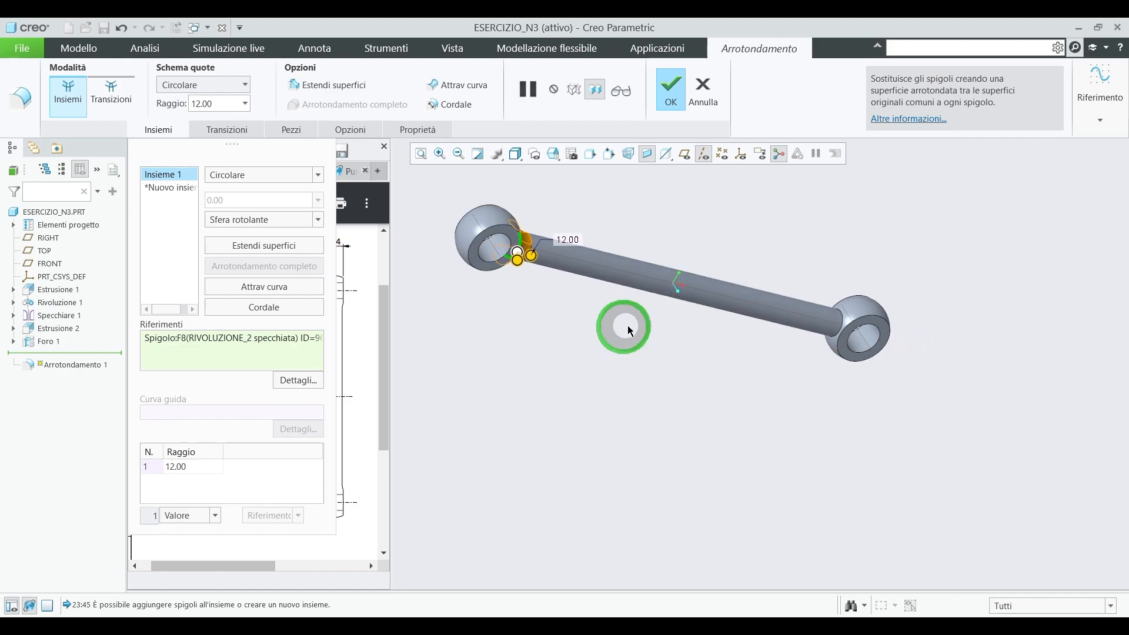
left_click(846, 327, "ctrl")
middle_click_drag(739, 340, 658, 322)
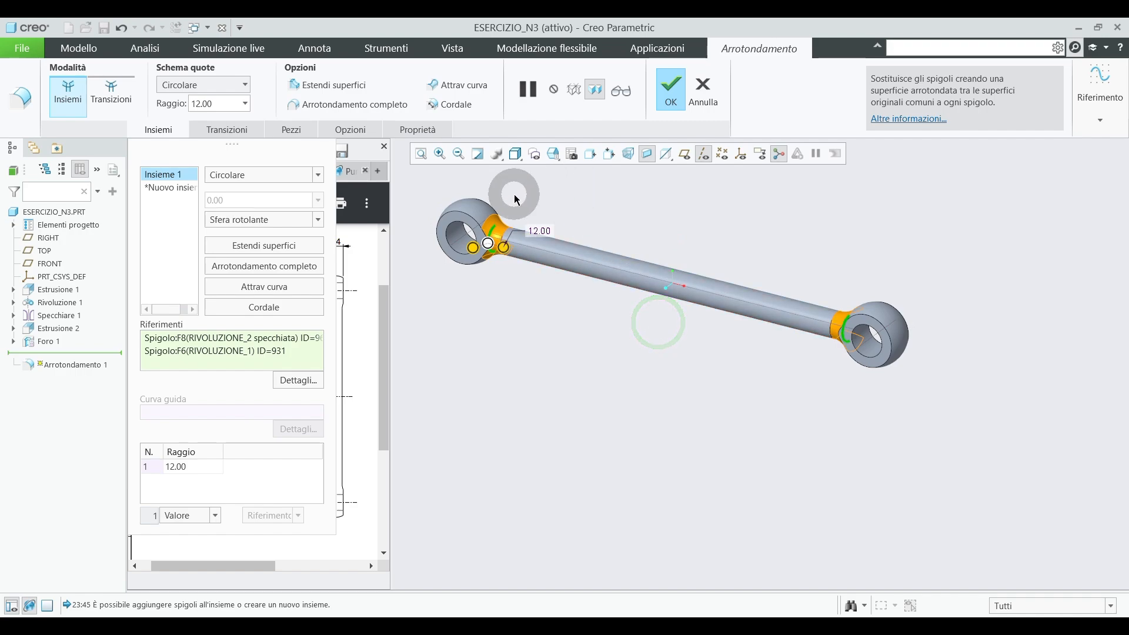
Set the radius of the round at the shaft junctions to 12 mm and complete the feature.
scroll(516, 200, "up", 3)
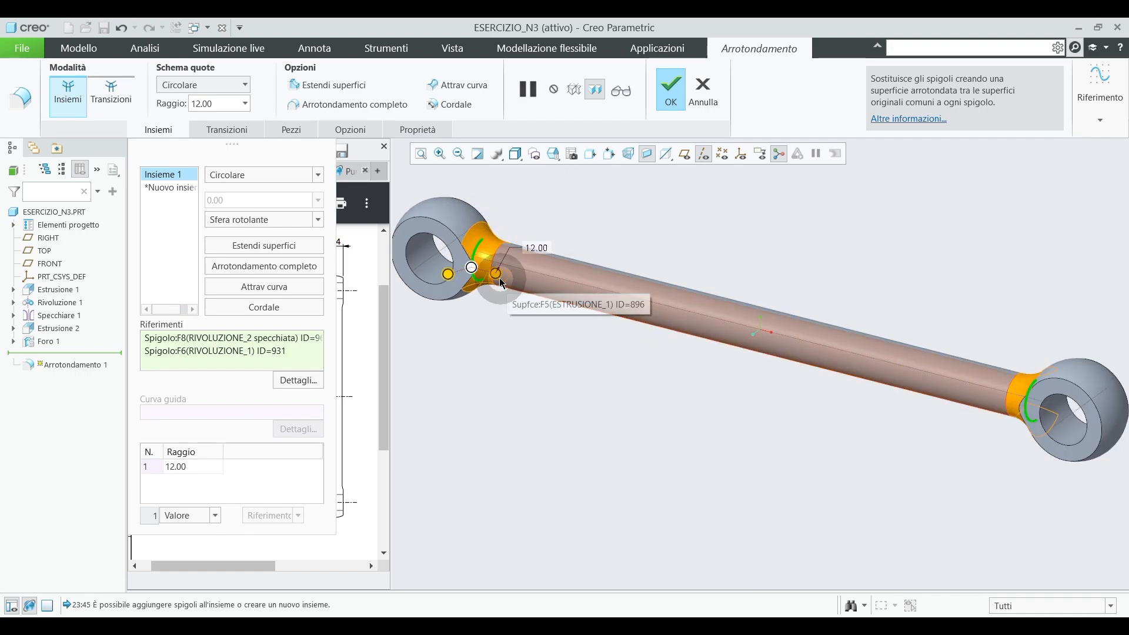
left_click_drag(501, 281, 475, 266)
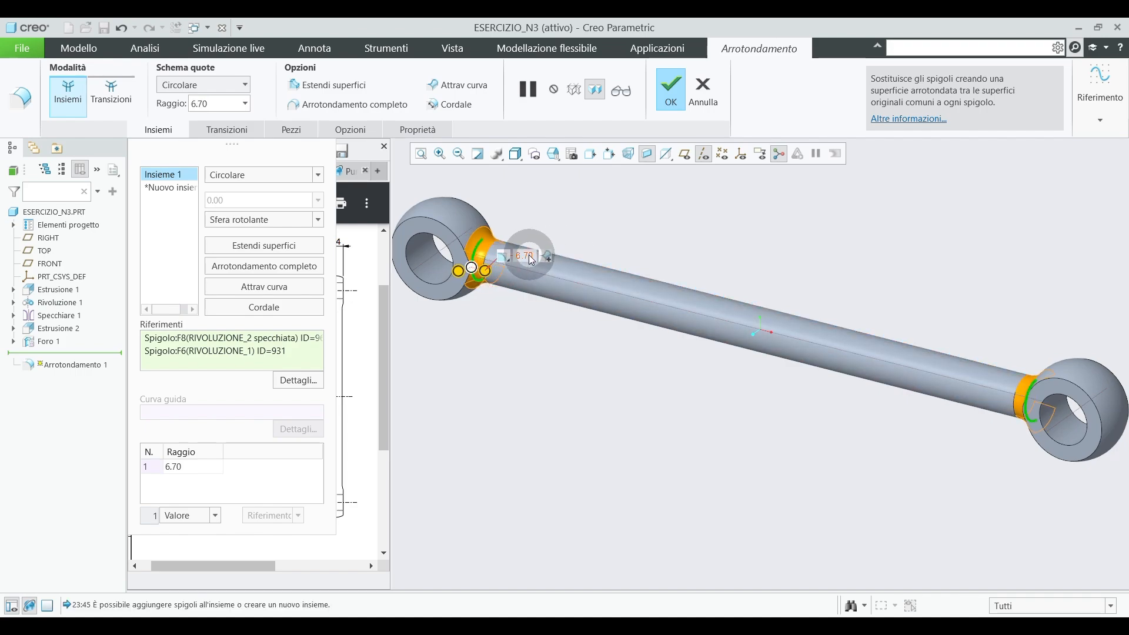
left_click(531, 260)
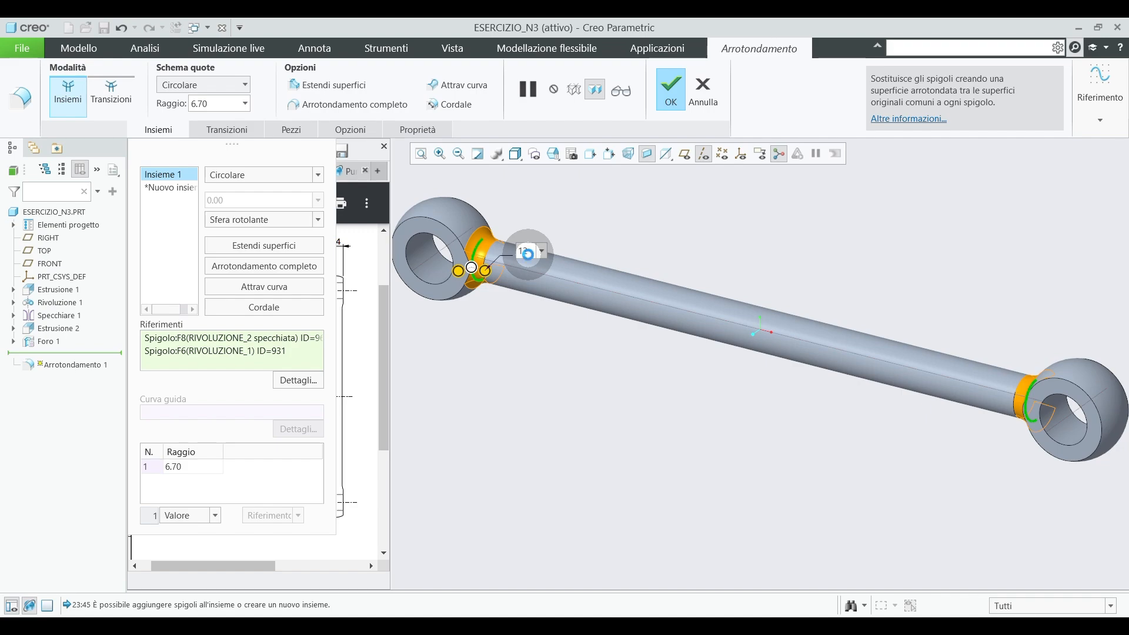
type("12")
key("Return")
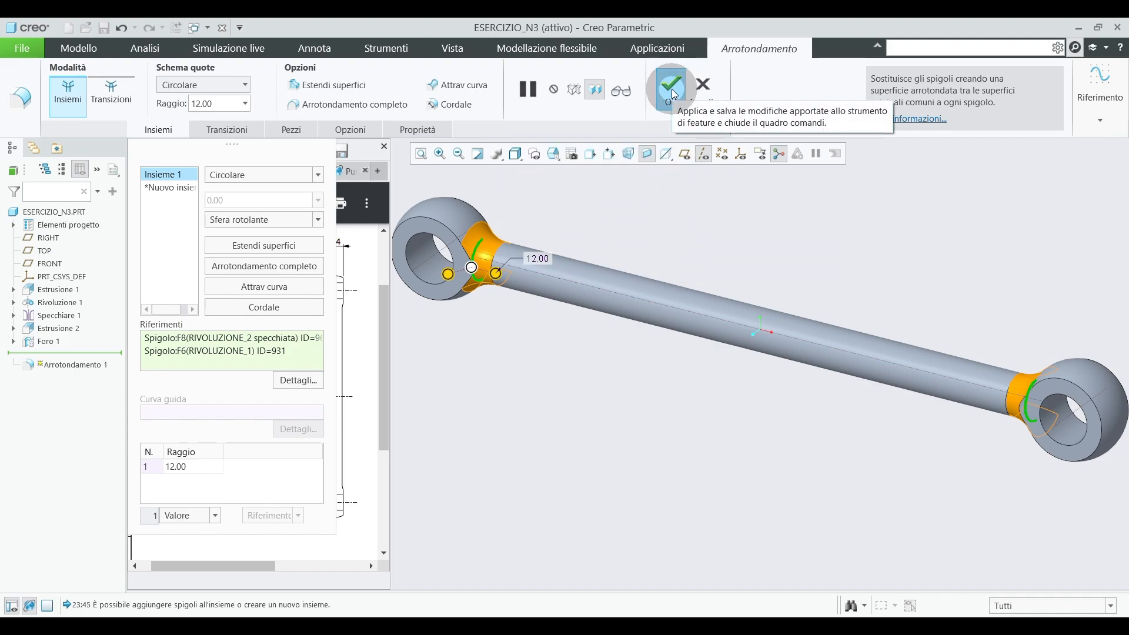
left_click(672, 88)
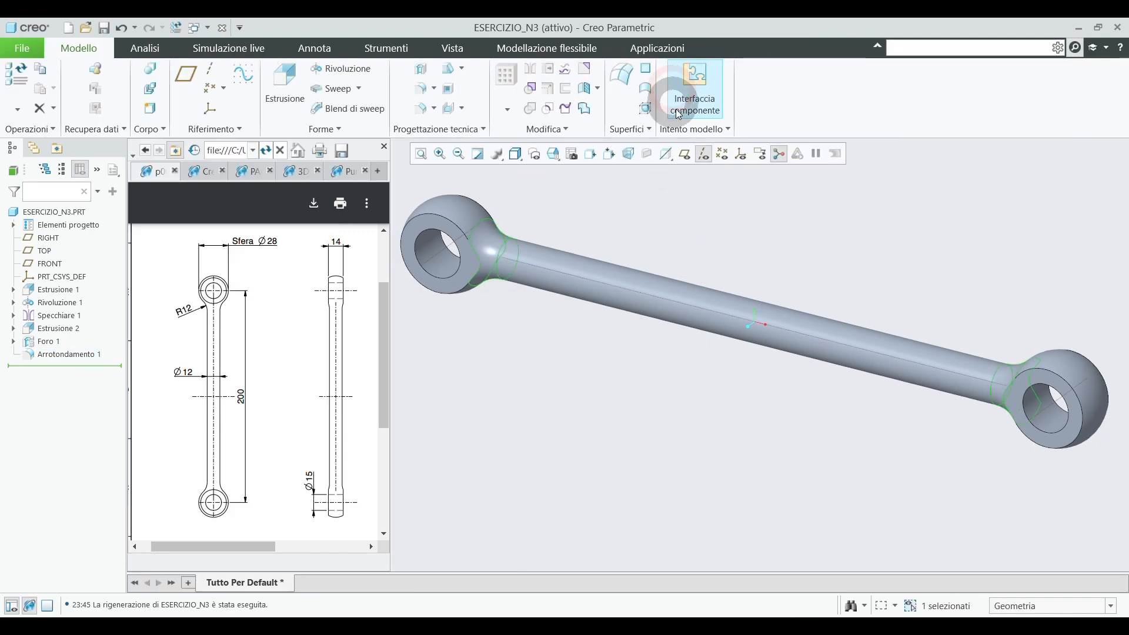
left_click(711, 204)
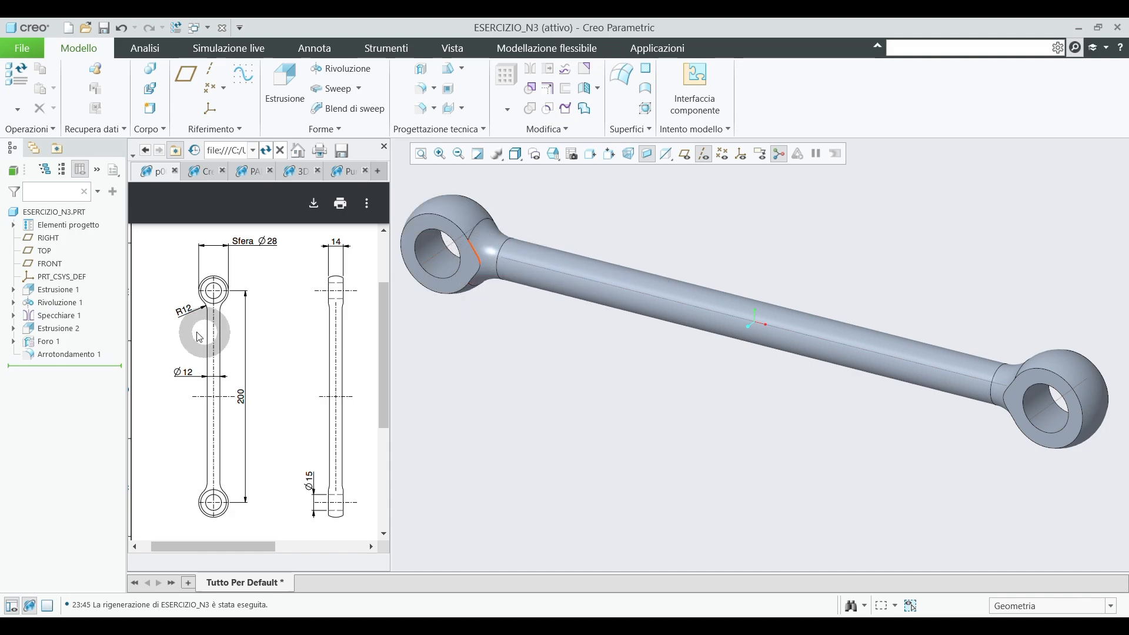
Check the rod-end radius in the reference drawing and reopen the shaft-junction round for editing.
scroll(211, 295, "up", 3, "ctrl")
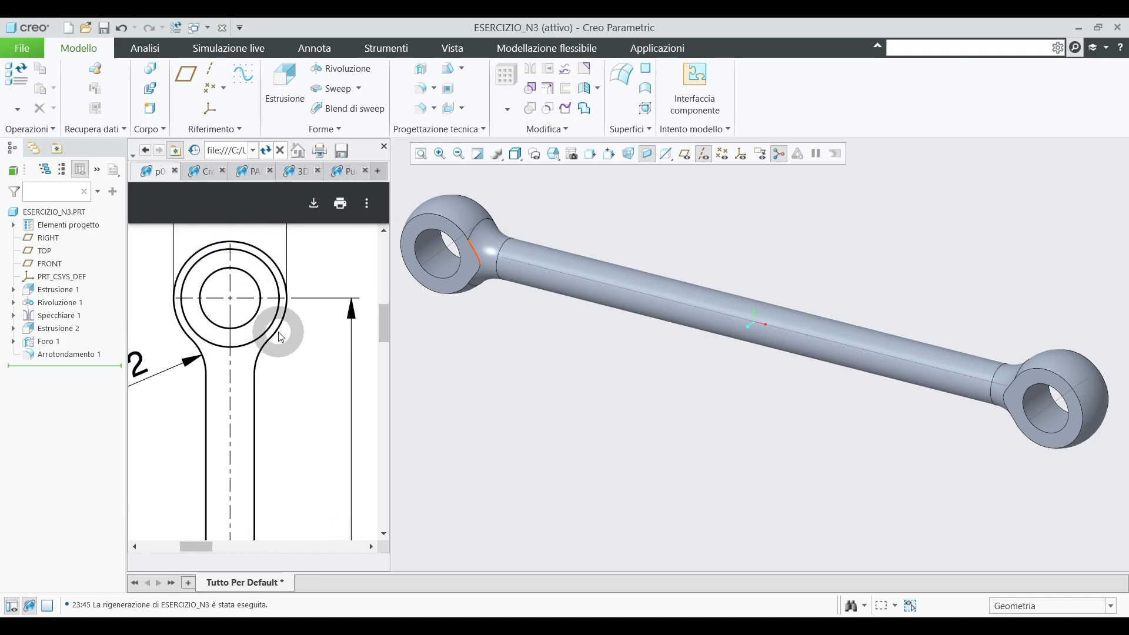
left_click(486, 353)
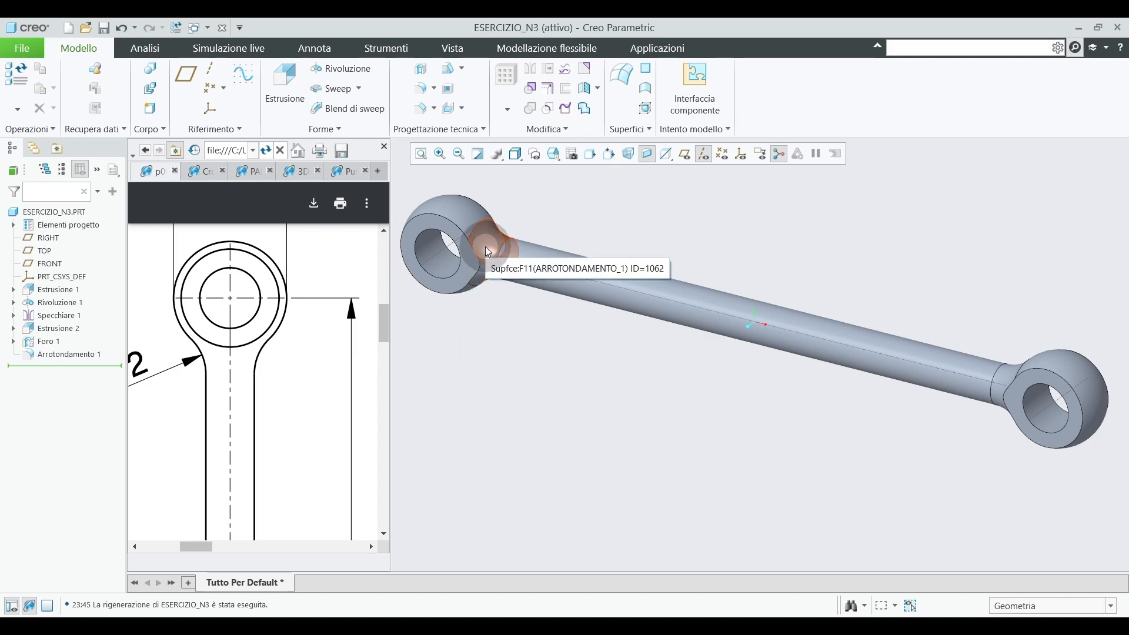
left_click(475, 269)
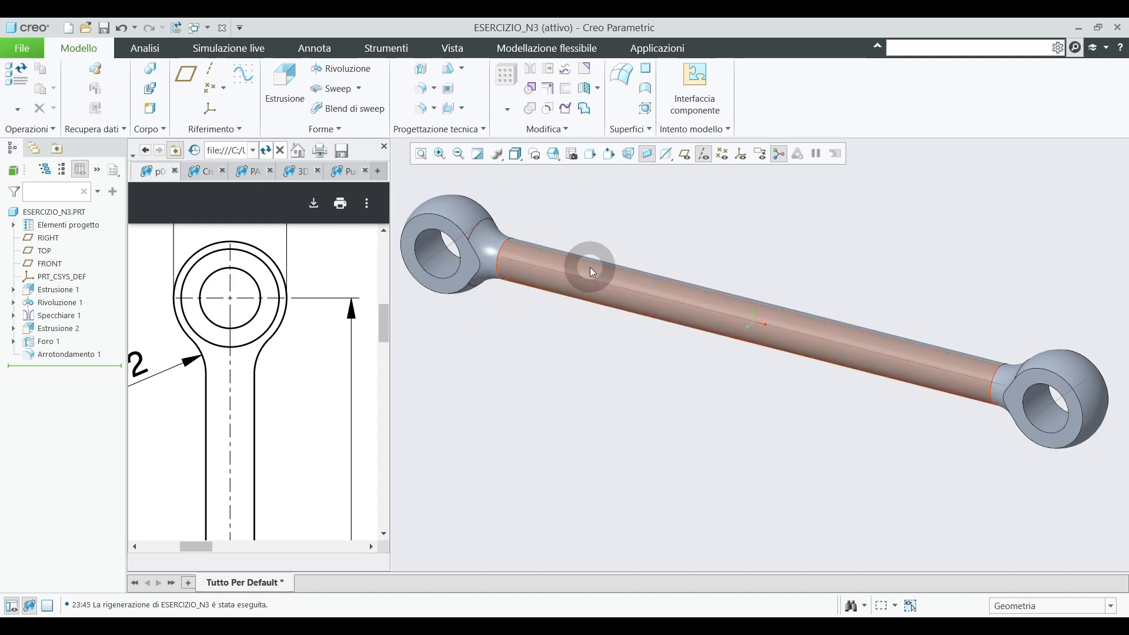
left_click(79, 355)
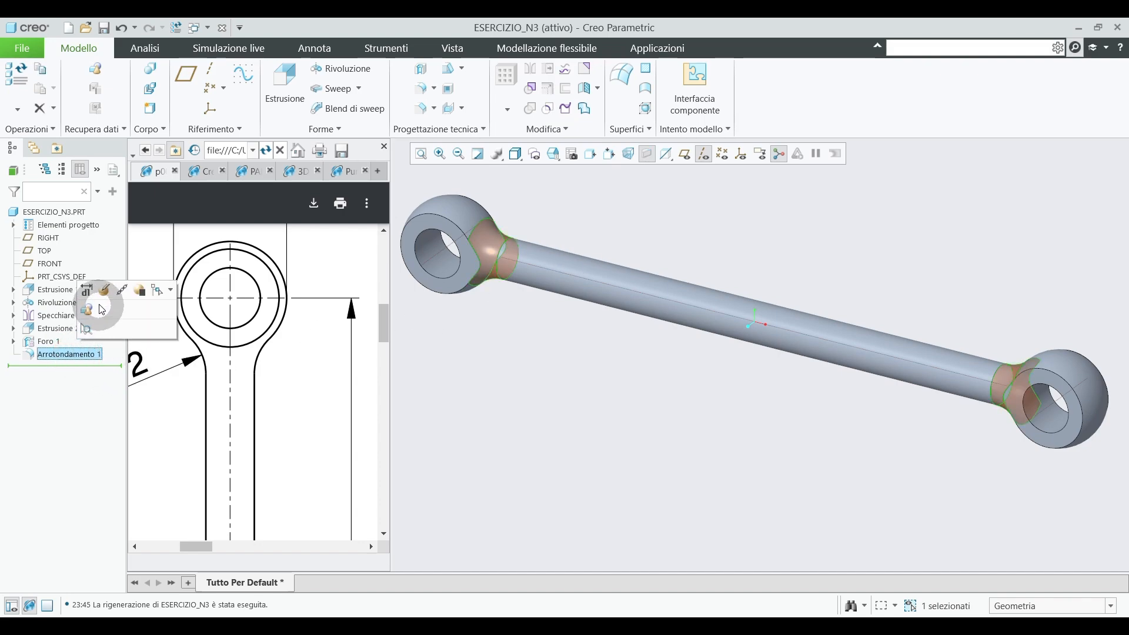
left_click(104, 290)
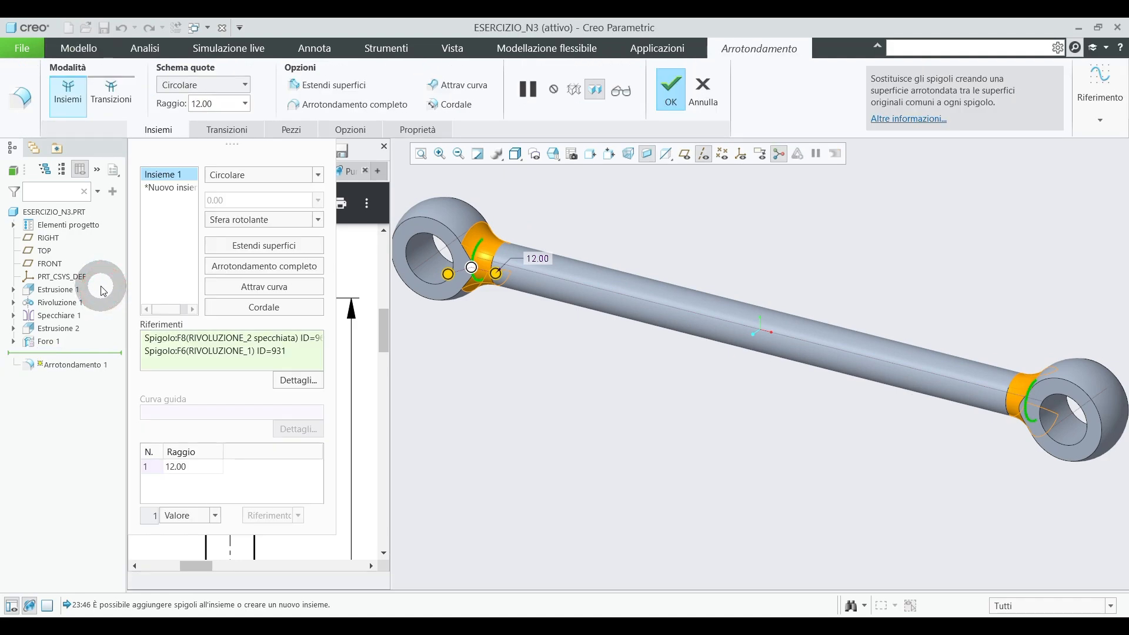
Switch the round to transition editing and set the flat-face transition at one spherical end to Blend.
left_click(116, 100)
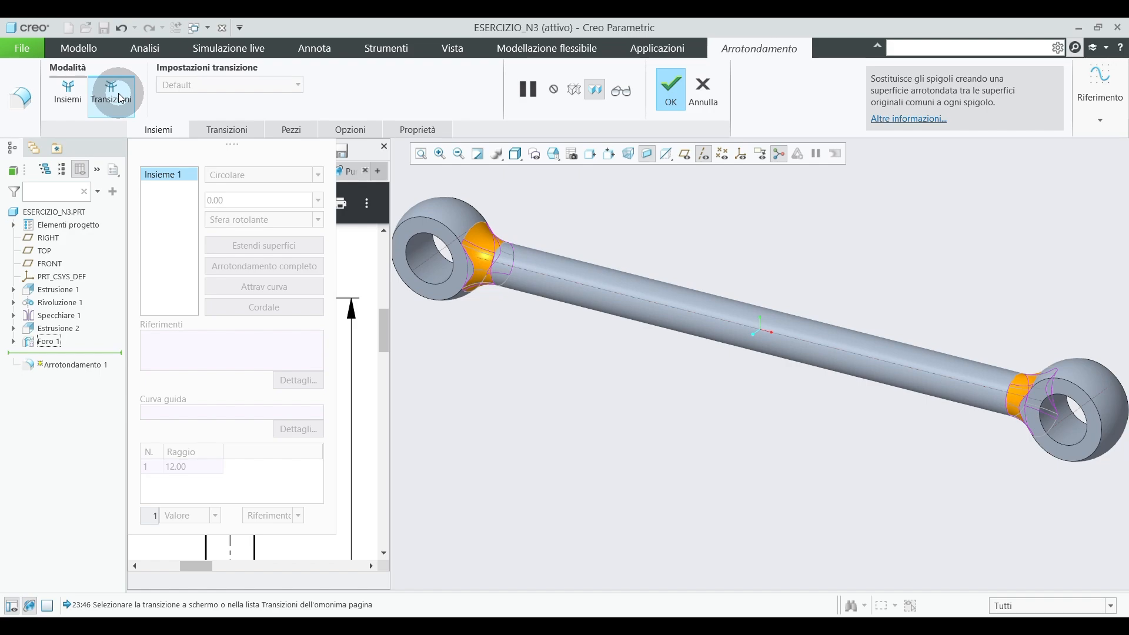
left_click(482, 272)
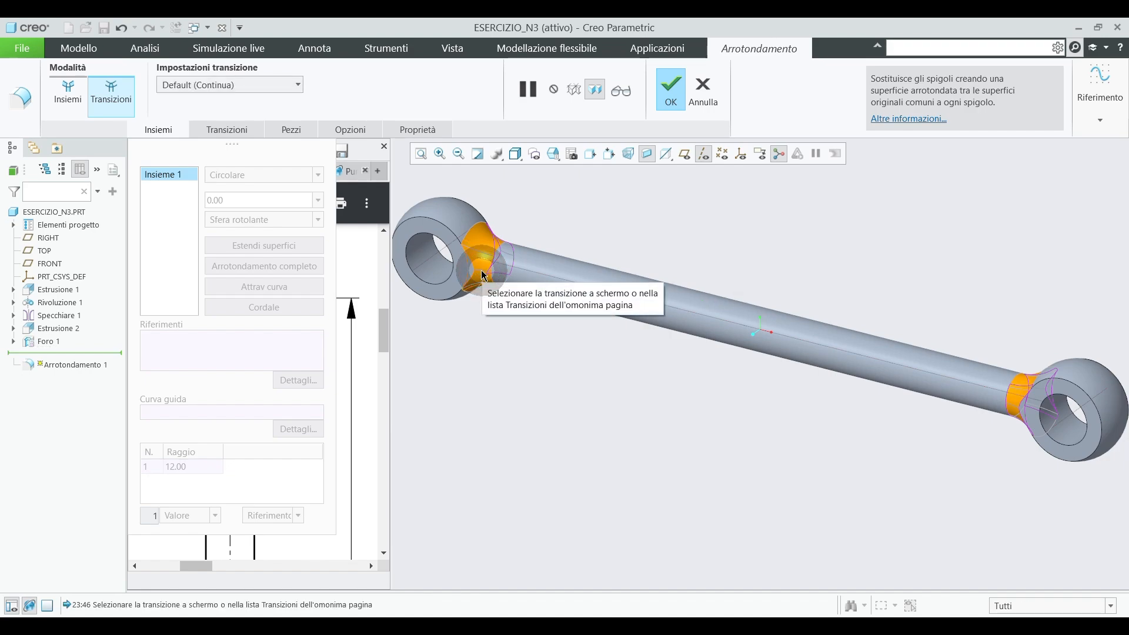
left_click(300, 85)
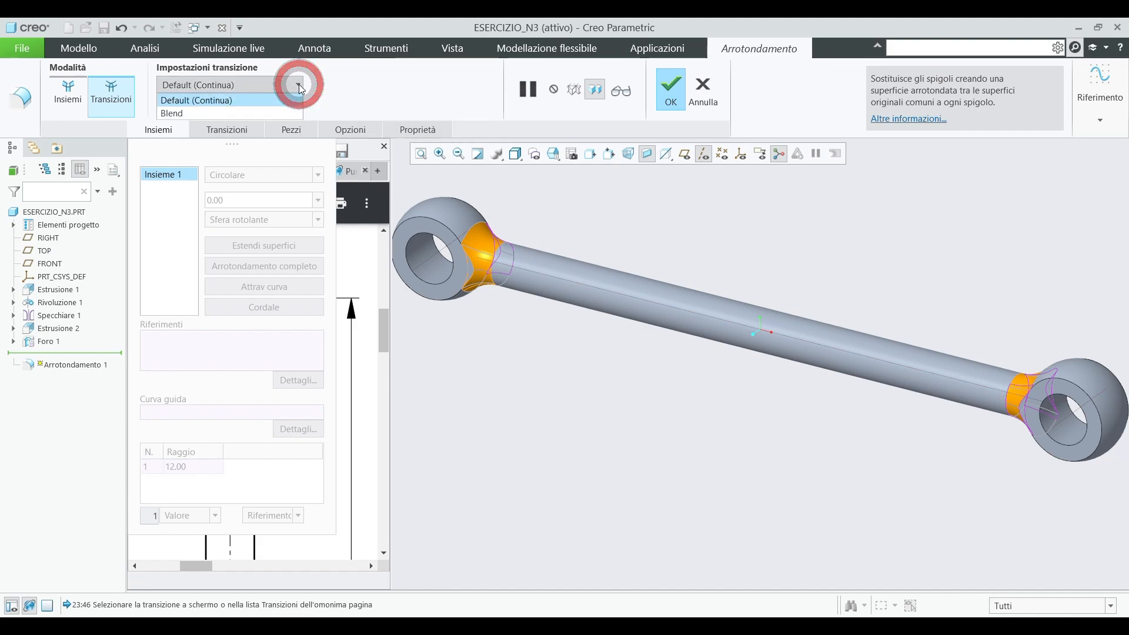
left_click(290, 113)
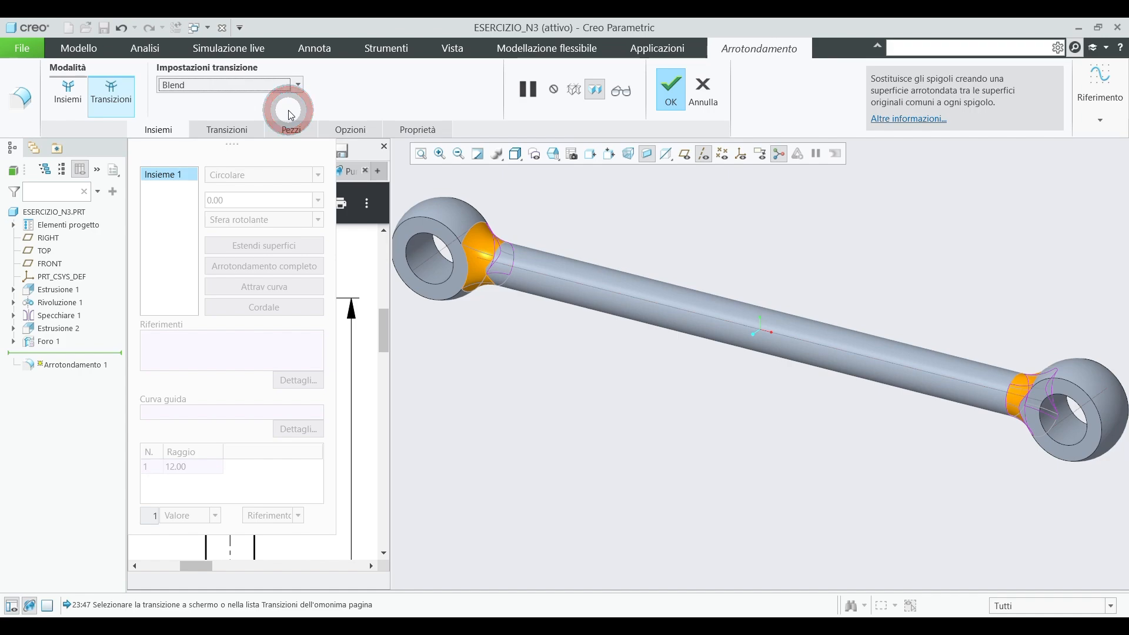
scroll(461, 257, "up", 5)
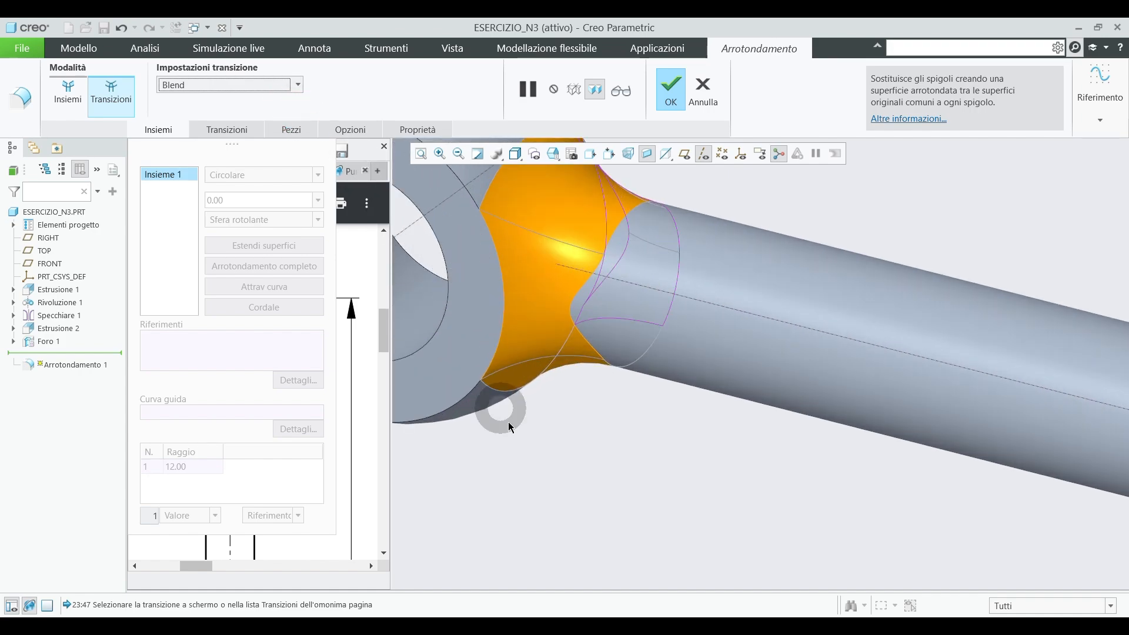
scroll(511, 436, "down", 5)
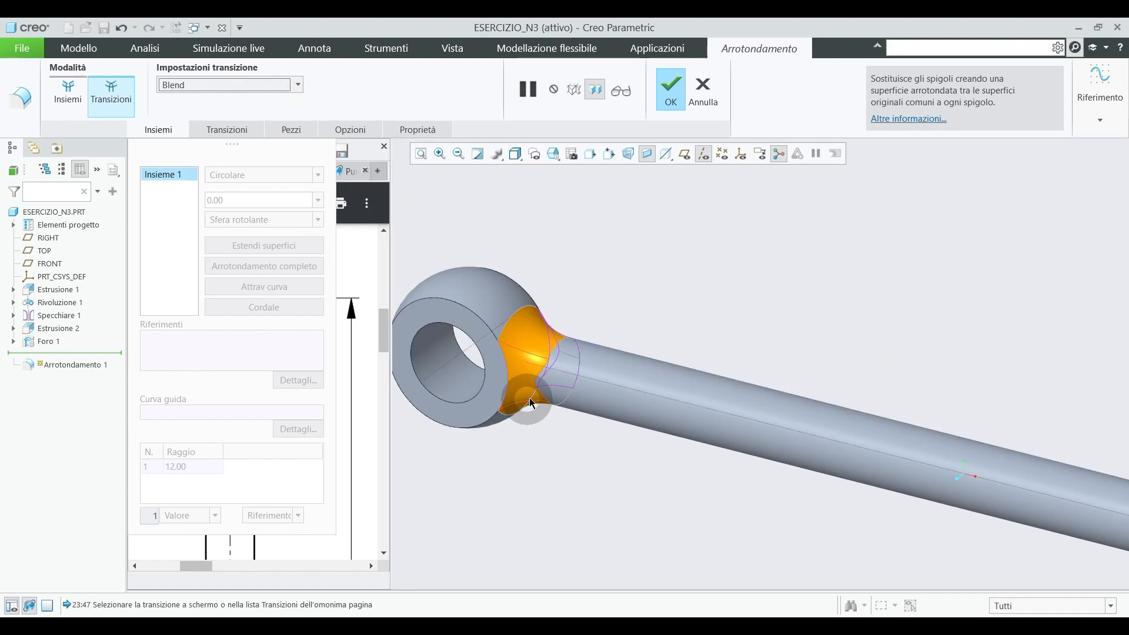
Set the round transition on the opposite flat face of the same spherical end to Blend.
left_click(605, 424)
middle_click_drag(605, 426, 466, 458)
scroll(466, 458, "down", 3)
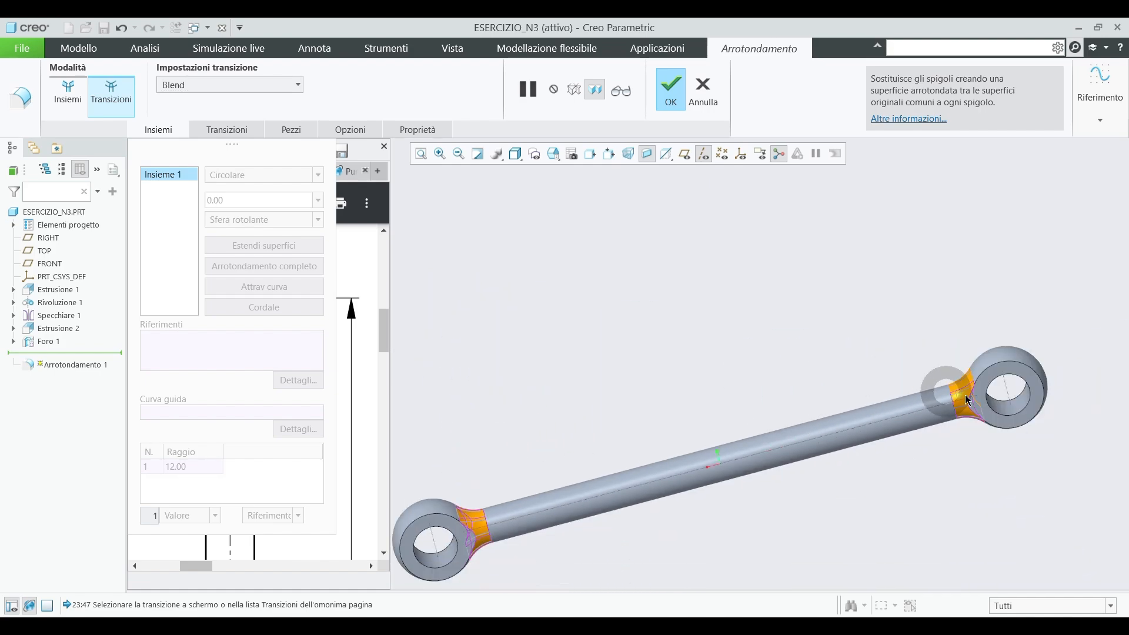
scroll(977, 394, "up", 4)
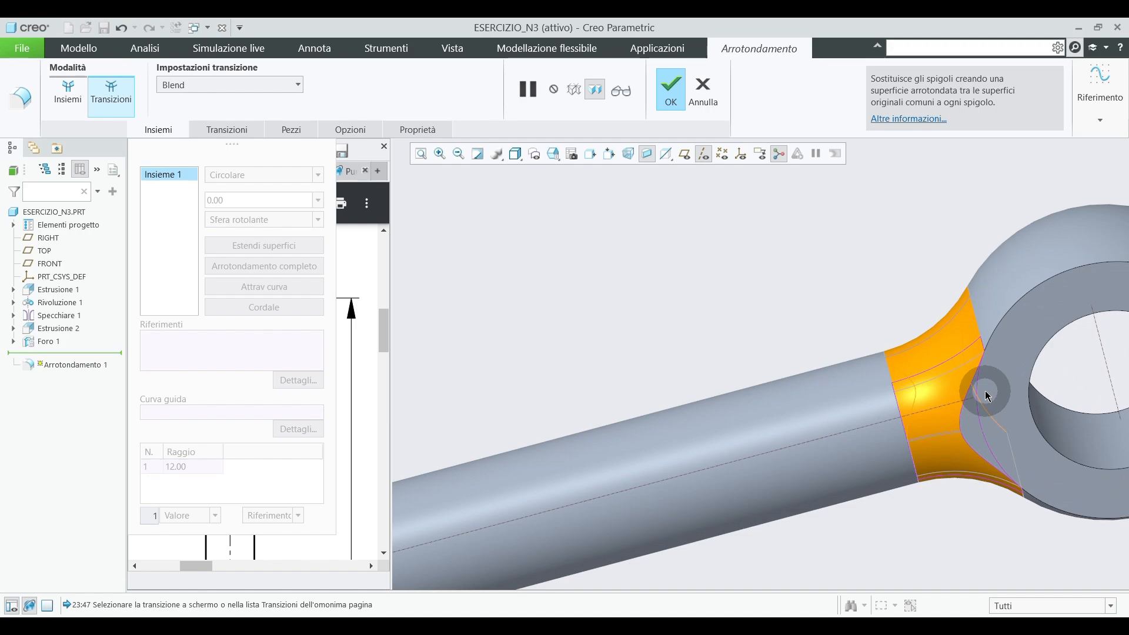
right_click(941, 392)
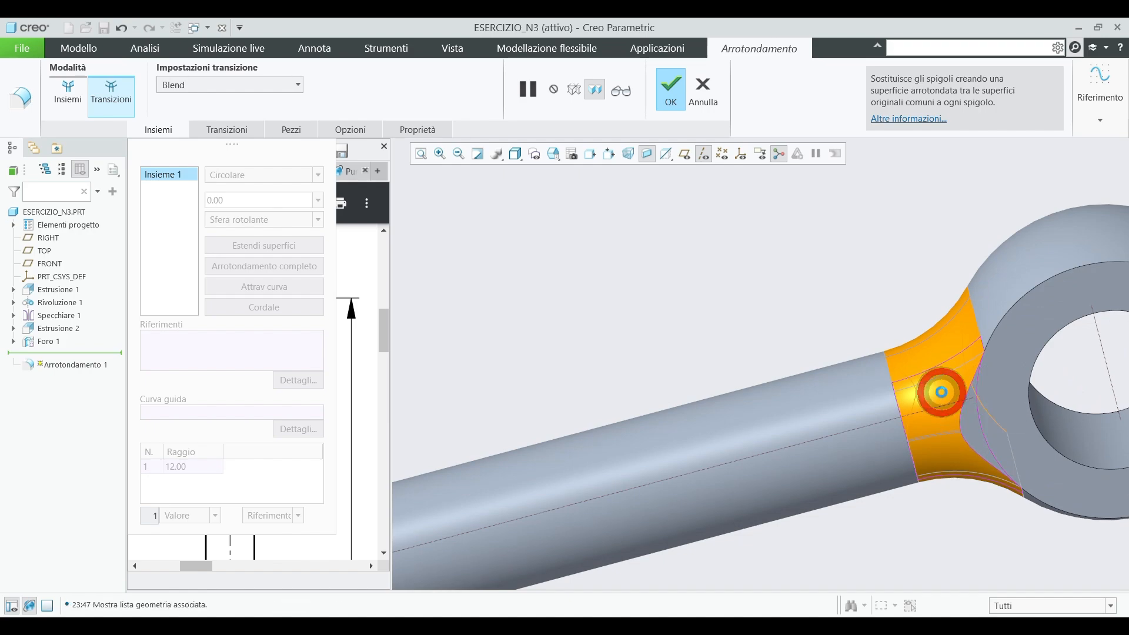
left_click(242, 86)
left_click(241, 113)
Set the round transition on one flat face of the second spherical end to Blend.
scroll(724, 336, "down", 6)
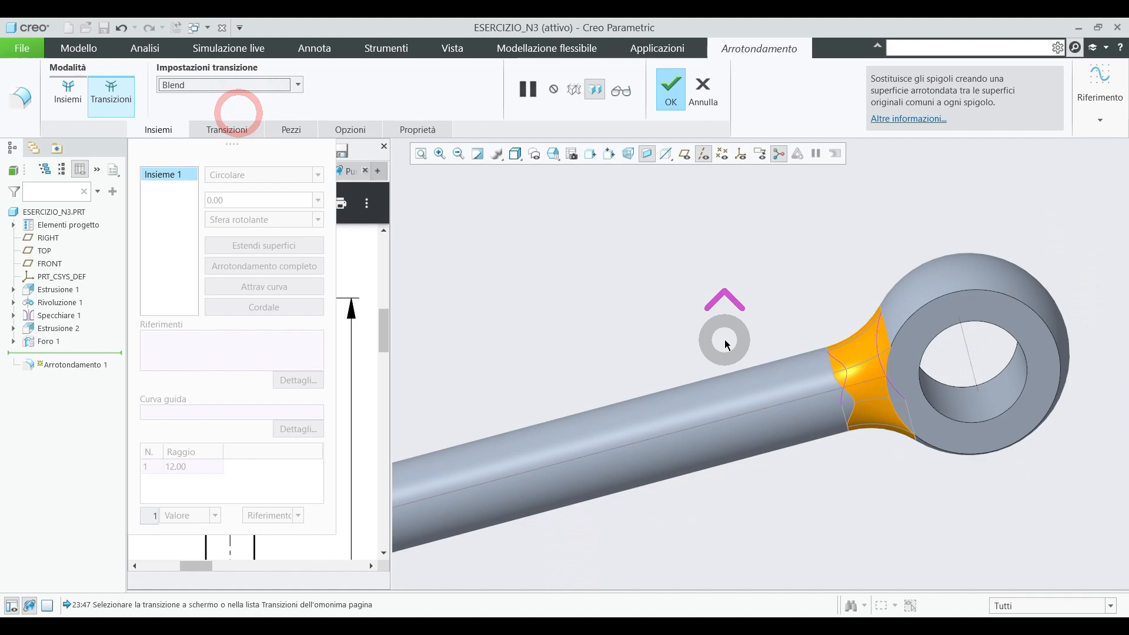
scroll(532, 431, "up", 8)
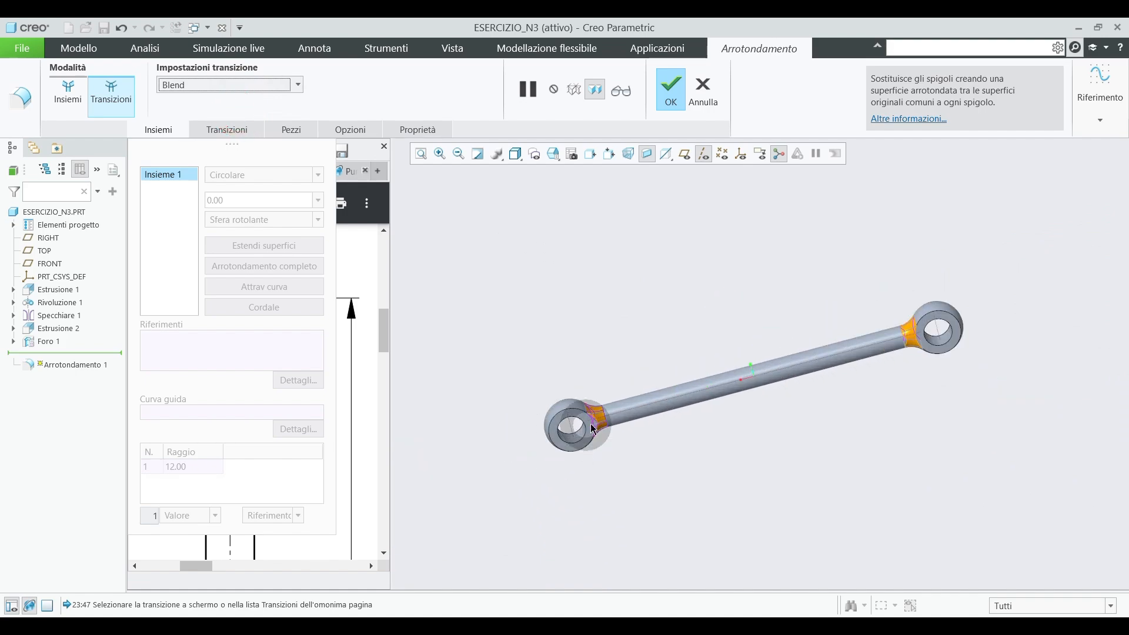
left_click(632, 406)
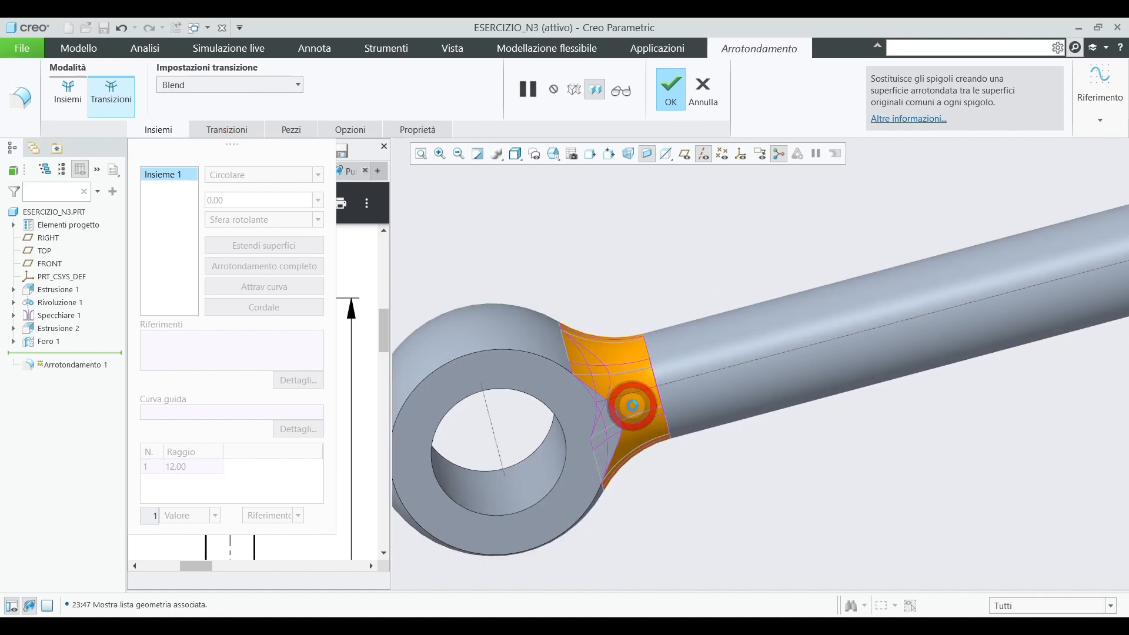
left_click(227, 85)
left_click(225, 111)
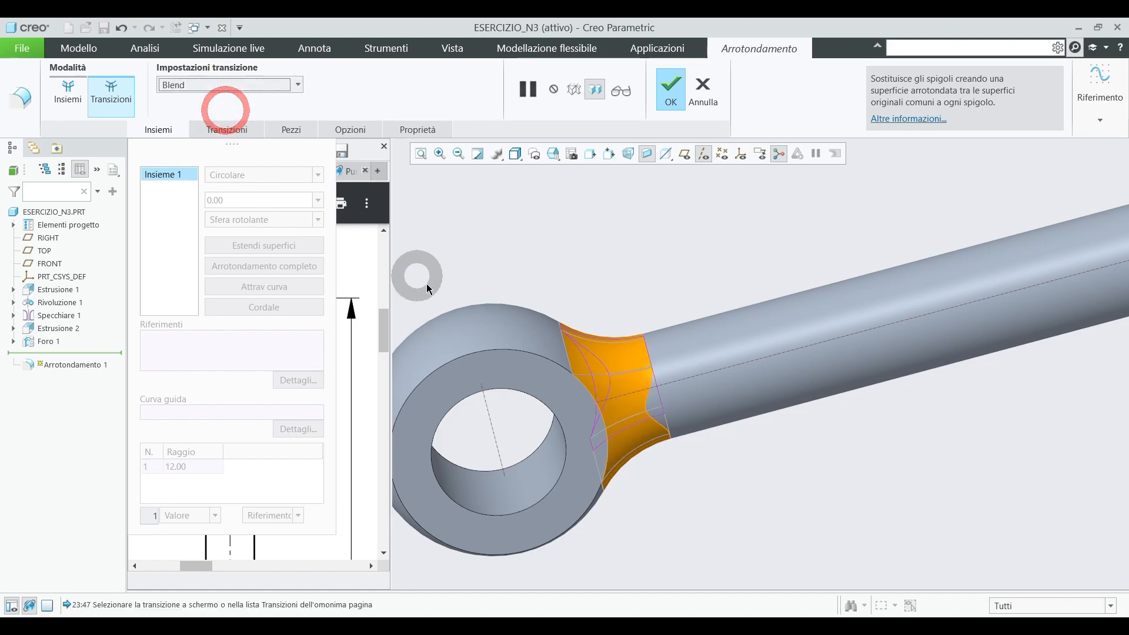
Set the transition on the opposite flat face of the second spherical end to Blend and complete the round.
scroll(579, 412, "down", 4)
middle_click_drag(580, 412, 733, 395)
scroll(1027, 383, "up", 5)
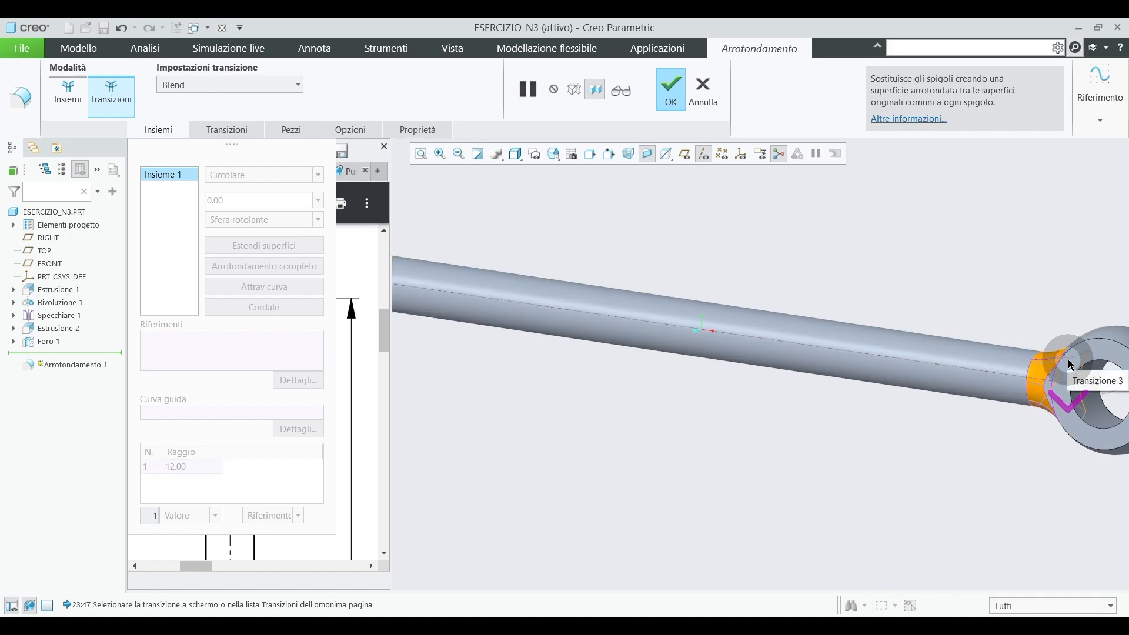
left_click(1028, 382)
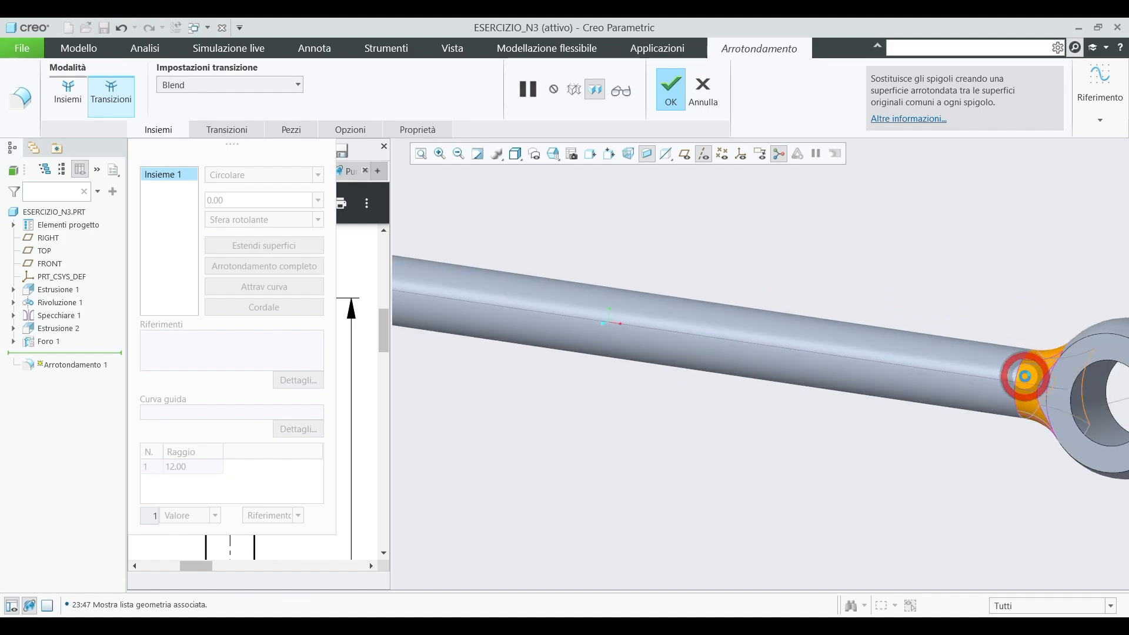
left_click(228, 86)
left_click(222, 111)
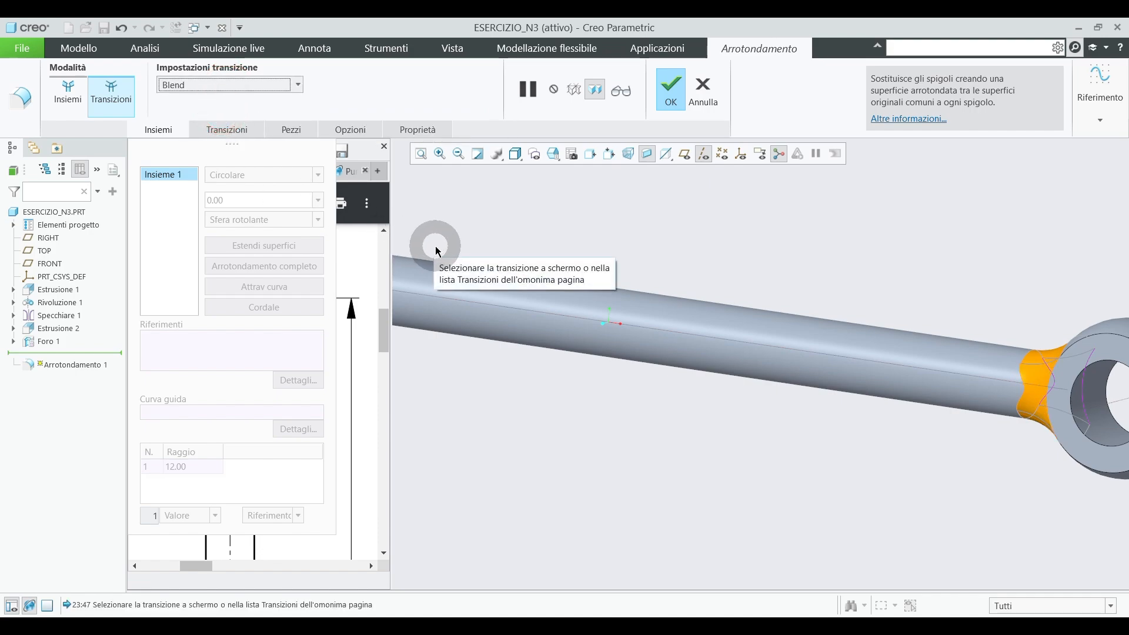
scroll(438, 270, "up", 2)
scroll(438, 271, "up", 1)
left_click(669, 87)
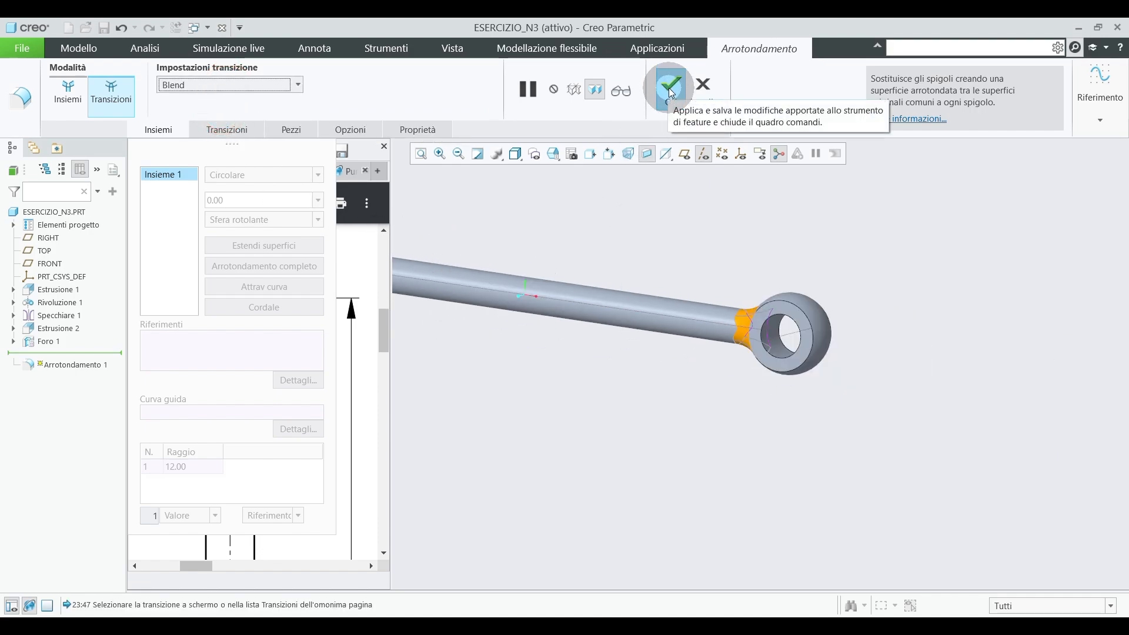
Examine the blended rounds at both rod ends and compare the finished link rod with the reference drawing.
scroll(966, 352, "up", 2)
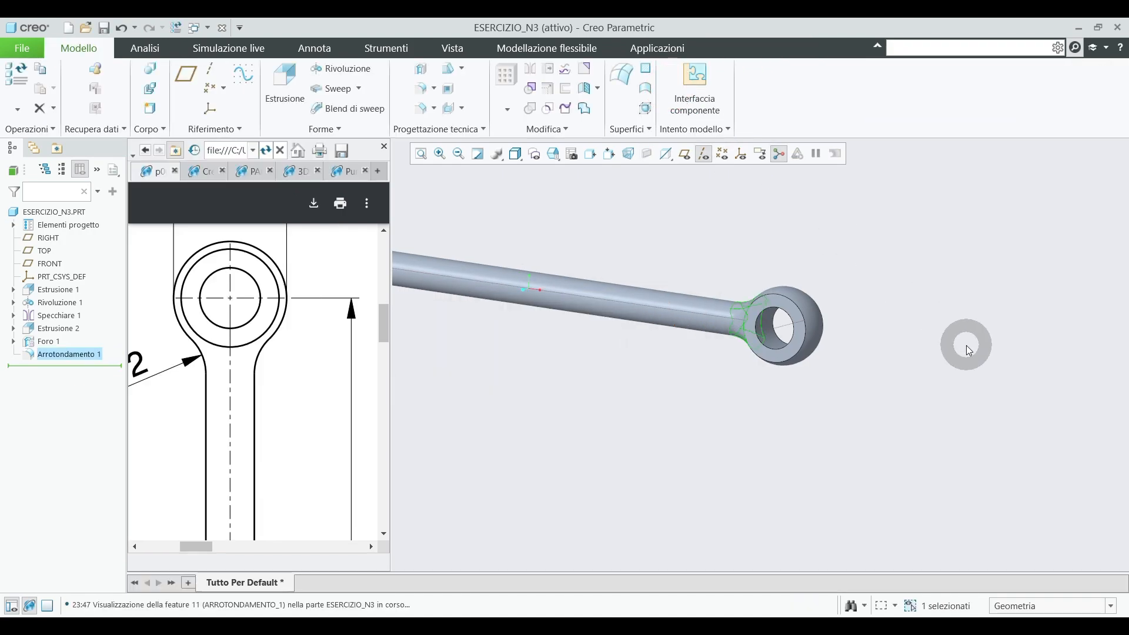
left_click(751, 351)
scroll(682, 285, "down", 5)
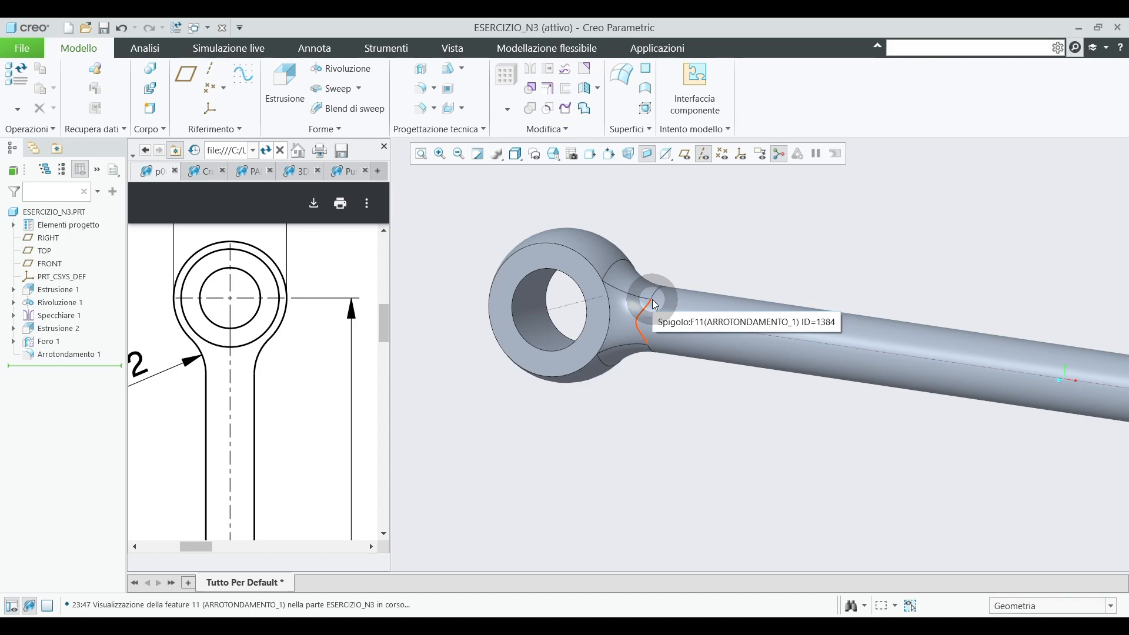
scroll(652, 300, "up", 5)
middle_click_drag(687, 295, 686, 315)
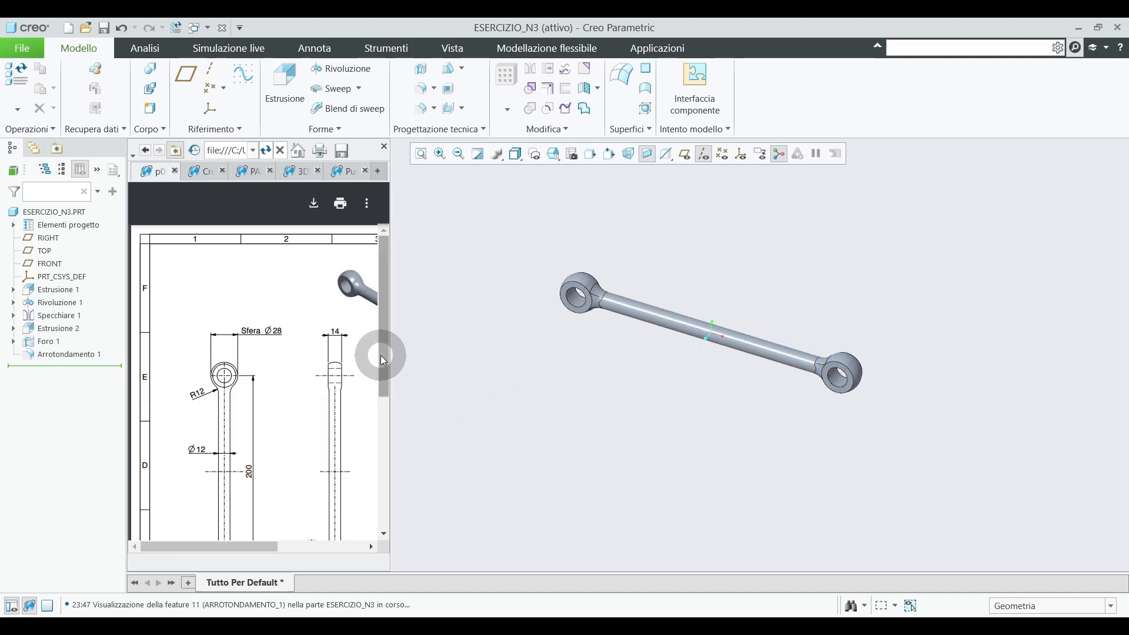
left_click_drag(383, 356, 387, 390)
left_click_drag(257, 546, 268, 548, "ctrl")
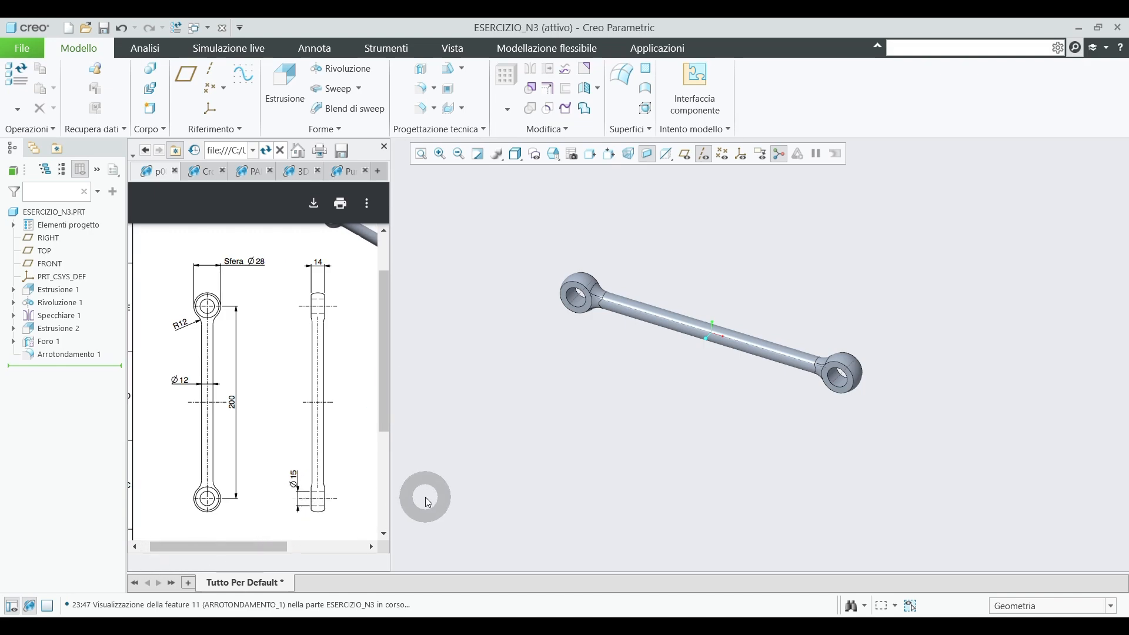